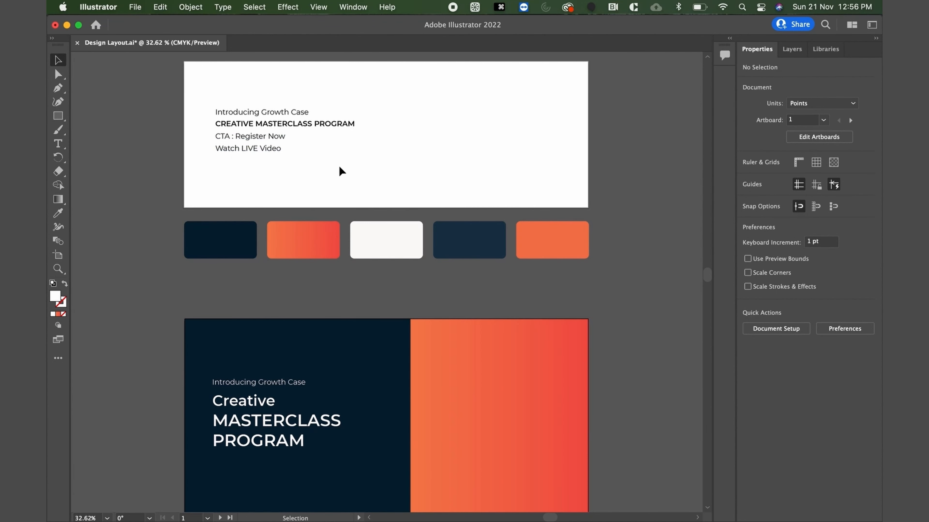
# Draw a white rectangle about 124 by 43 pt just below the word PROGRAM, starting at the heading's left edge.
pyautogui.scroll(-2, 339, 166)
pyautogui.scroll(-5, 339, 165)
pyautogui.scroll(5, 306, 400)
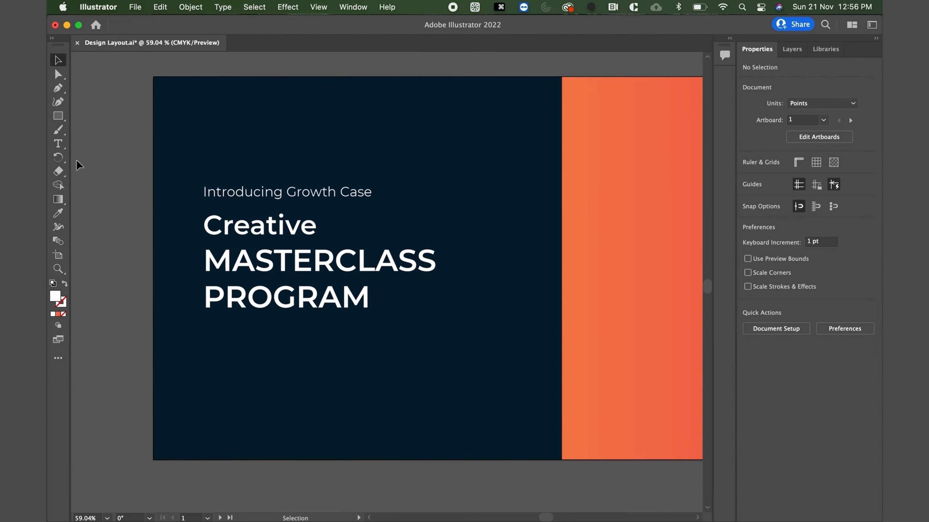
pyautogui.click(59, 117)
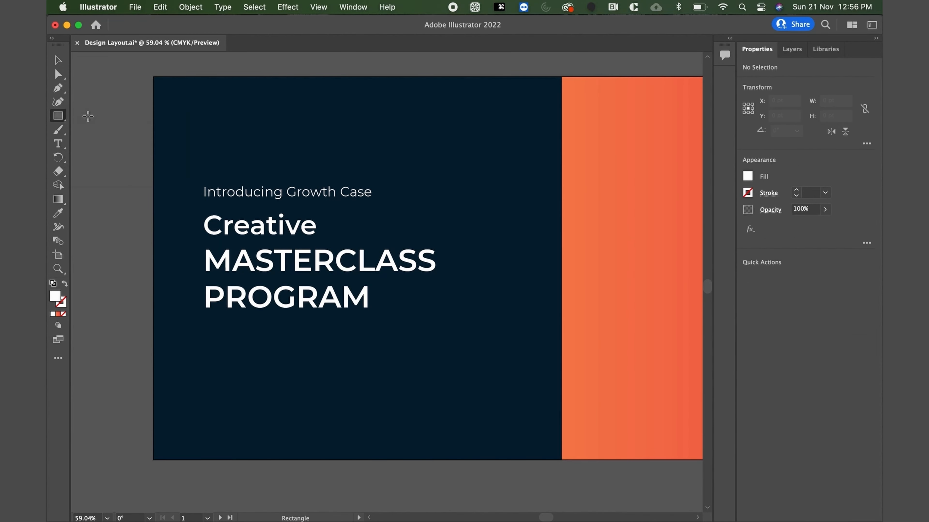
pyautogui.moveTo(204, 333); pyautogui.dragTo(280, 366)
pyautogui.scroll(5, 239, 368)
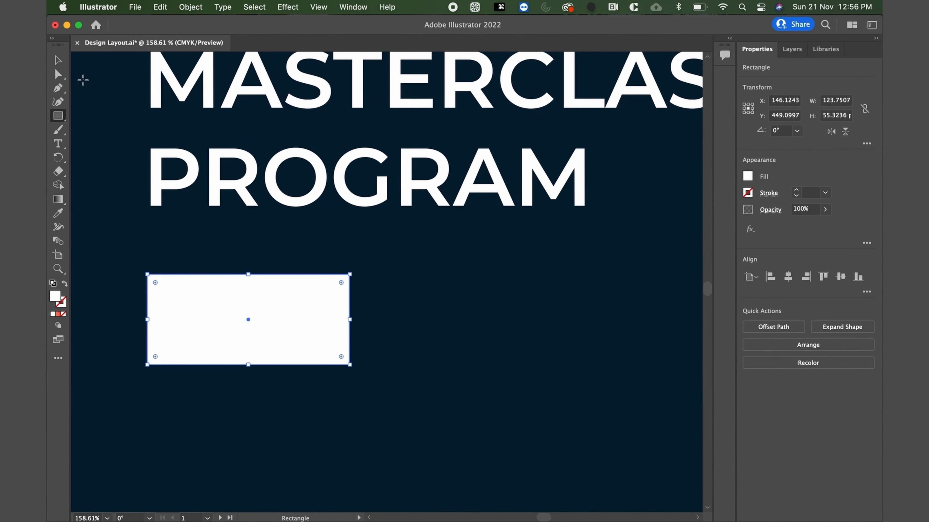
pyautogui.click(58, 60)
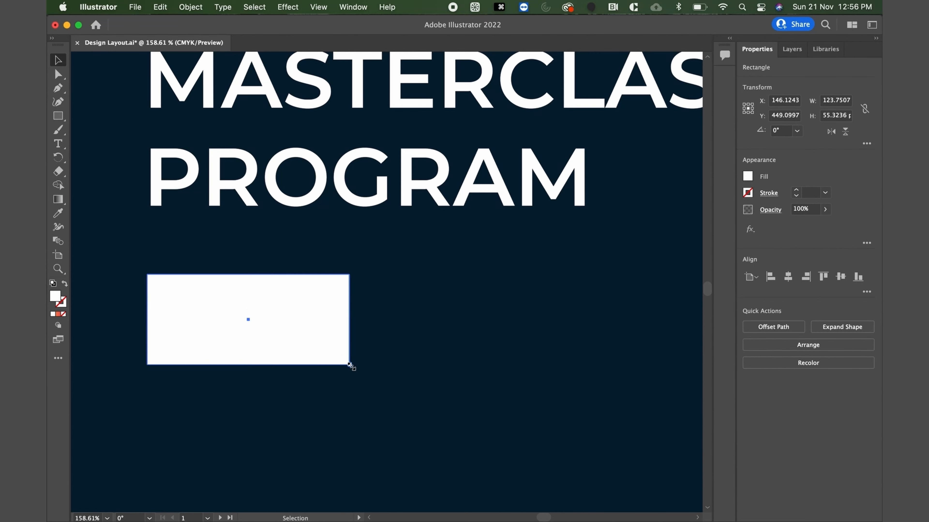
pyautogui.moveTo(349, 364); pyautogui.dragTo(349, 345)
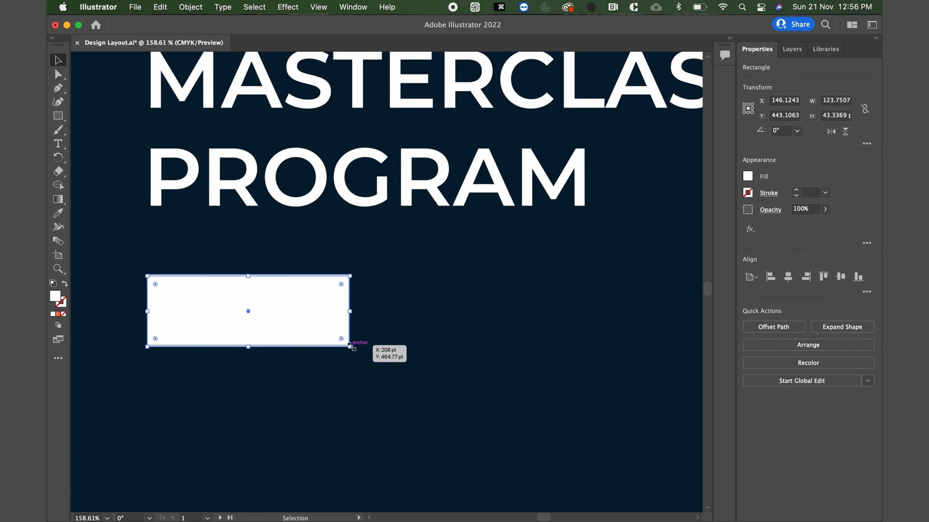
# Round all corners of the white rectangle slightly so it looks like a button.
pyautogui.press('Delete')
pyautogui.click(290, 297)
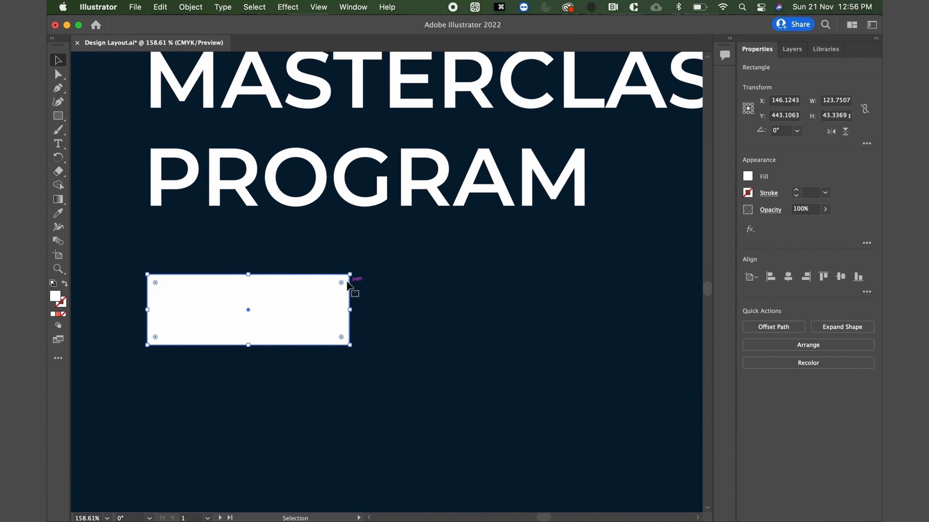
pyautogui.moveTo(341, 282); pyautogui.dragTo(333, 283)
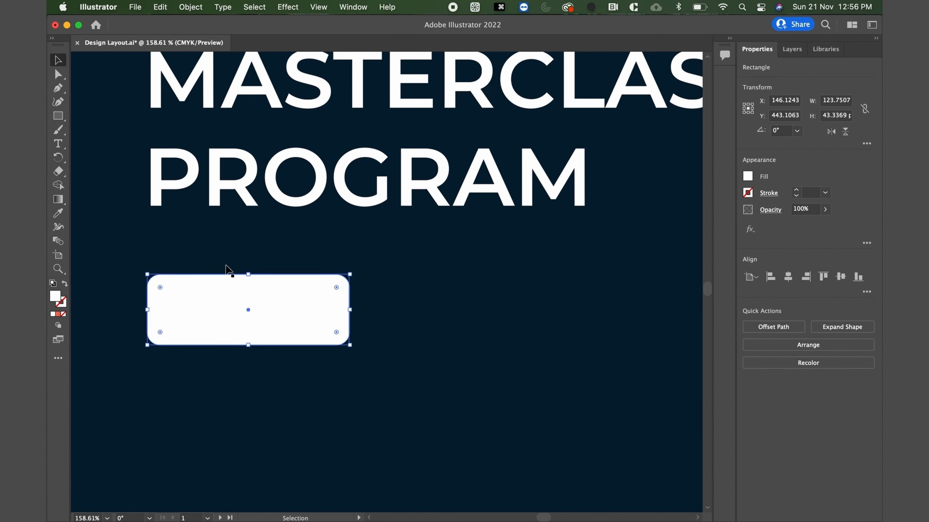
pyautogui.click(212, 246)
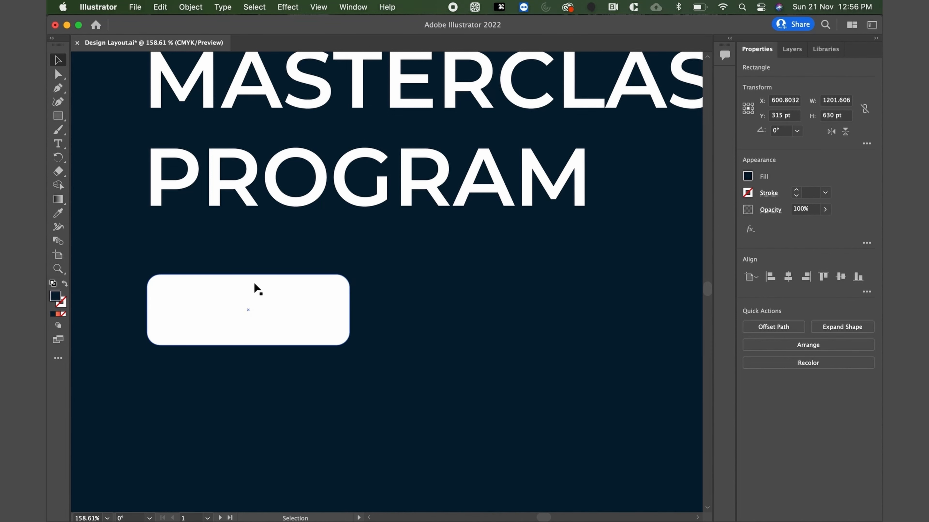
# Copy the words "Register Now" from the CTA line on the white artboard above.
pyautogui.press('super+0')
pyautogui.scroll(10, 254, 284)
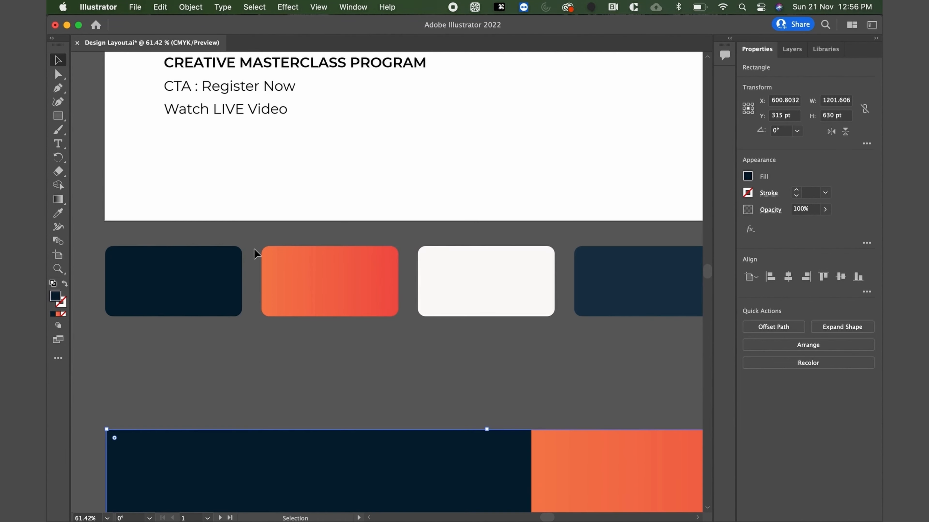
pyautogui.doubleClick(227, 89)
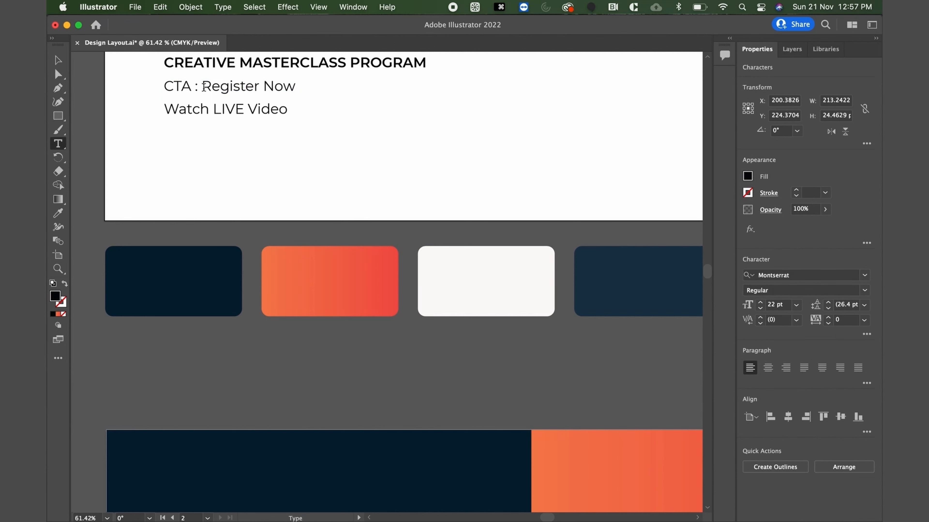
pyautogui.moveTo(202, 87); pyautogui.dragTo(340, 87)
pyautogui.press('super+c')
pyautogui.click(58, 59)
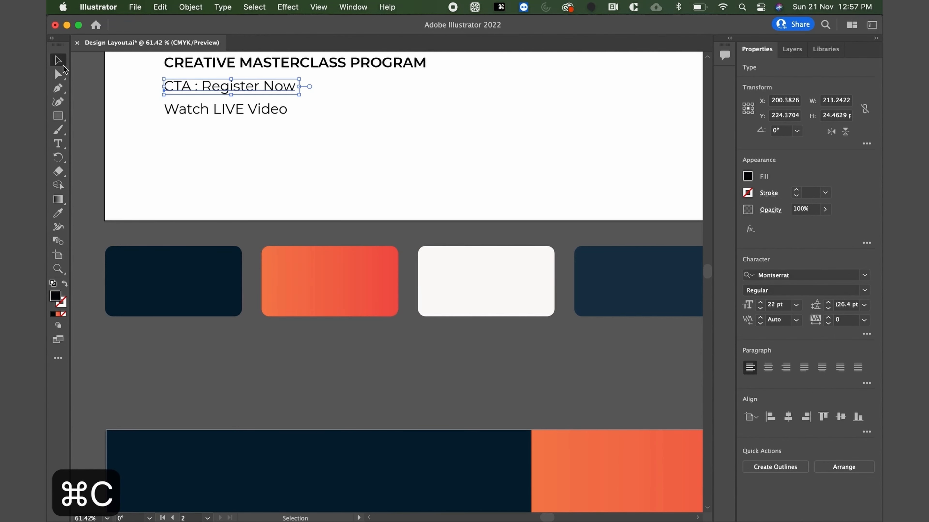
# Paste "Register Now" into the banner design and place it over the white button.
pyautogui.scroll(-2, 228, 232)
pyautogui.scroll(-9, 226, 231)
pyautogui.scroll(5, 299, 365)
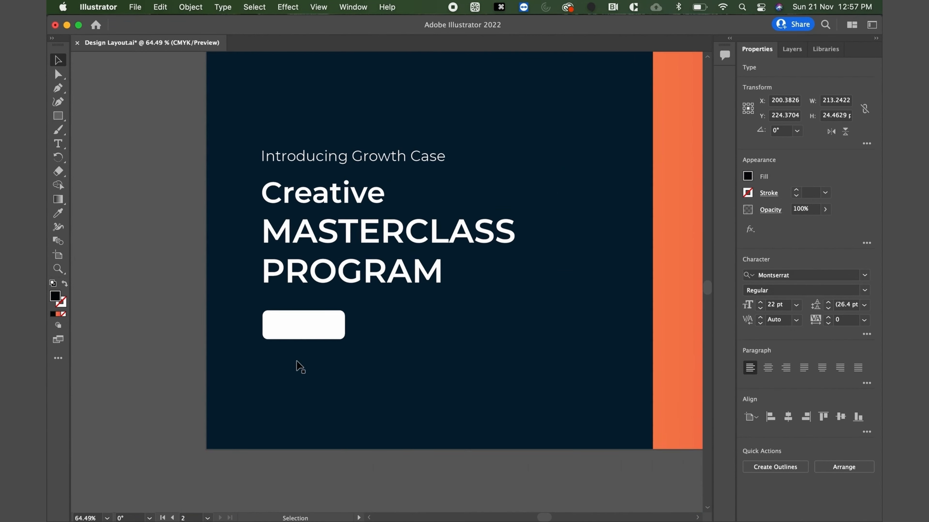
pyautogui.press('super+v')
pyautogui.moveTo(356, 287); pyautogui.dragTo(319, 302)
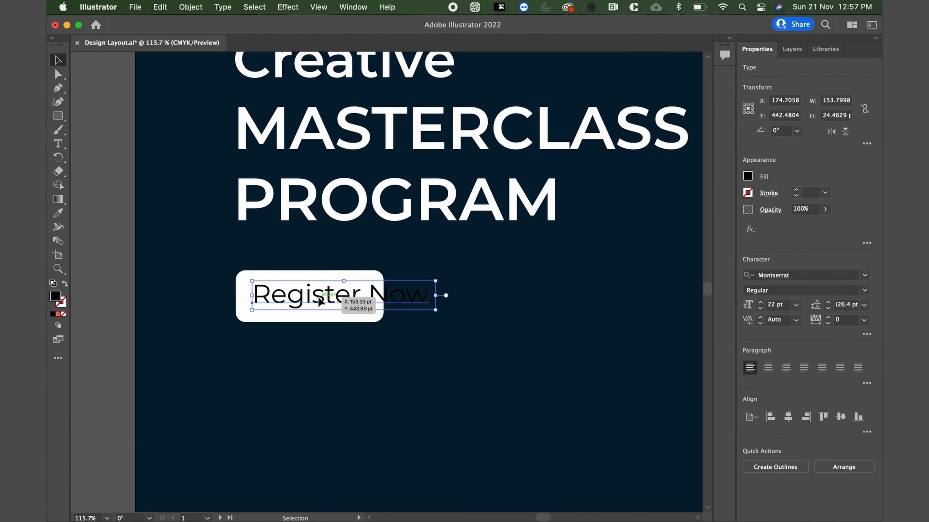
# Colour the "Register Now" label with the banner's dark navy using the Eyedropper and set its weight to Bold.
pyautogui.press('i')
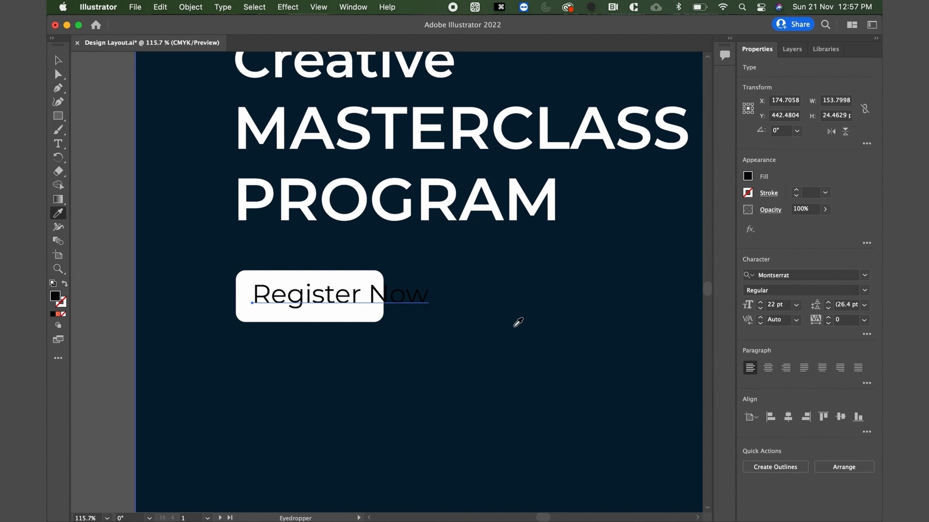
pyautogui.click(57, 60)
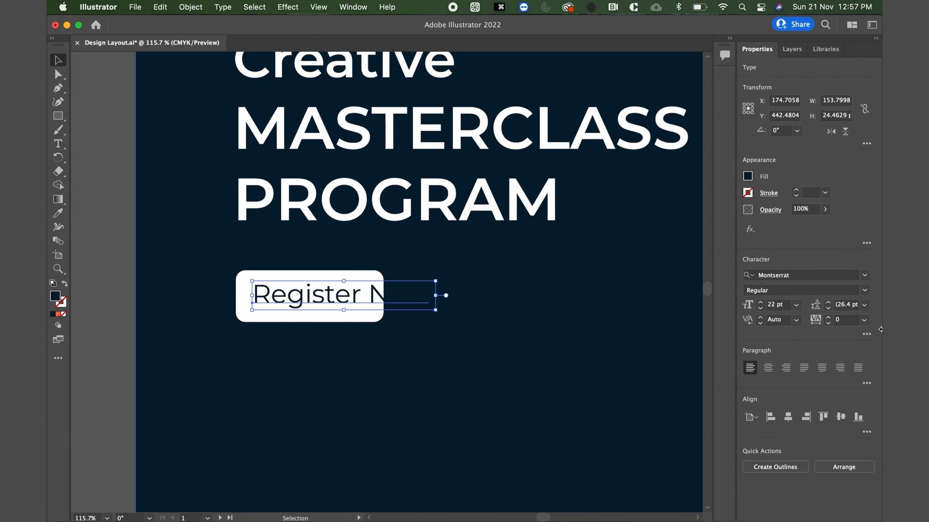
pyautogui.click(864, 290)
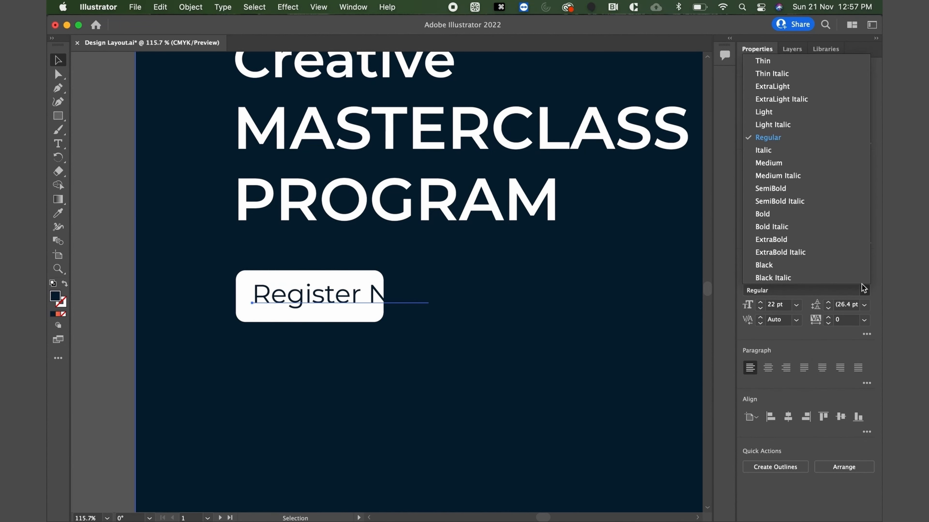
pyautogui.click(781, 164)
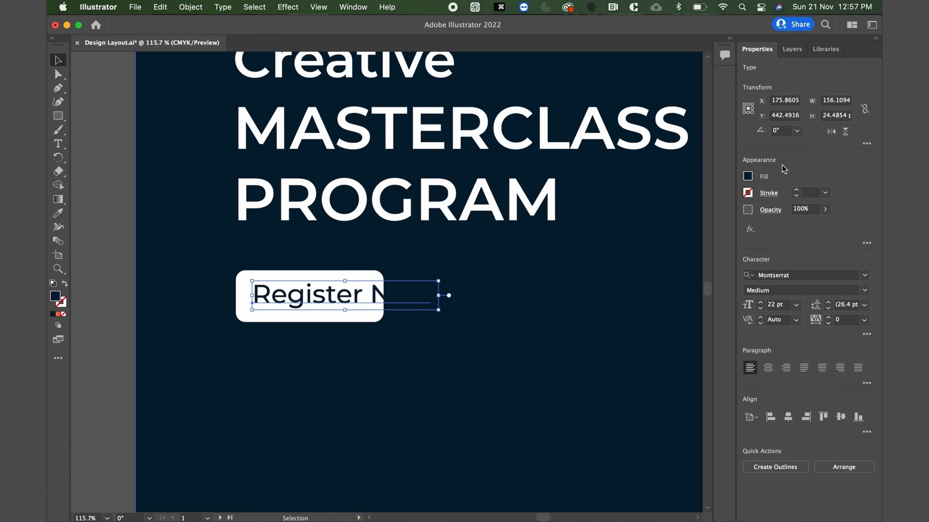
pyautogui.click(864, 292)
pyautogui.click(795, 215)
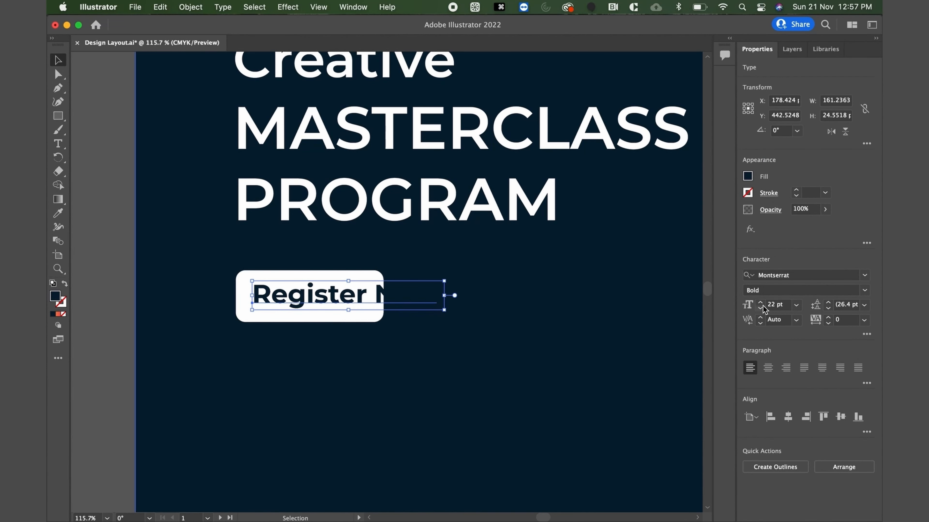
# Set the "Register Now" label's font size to 15 pt.
pyautogui.click(772, 304)
pyautogui.write('12')
pyautogui.press('Return')
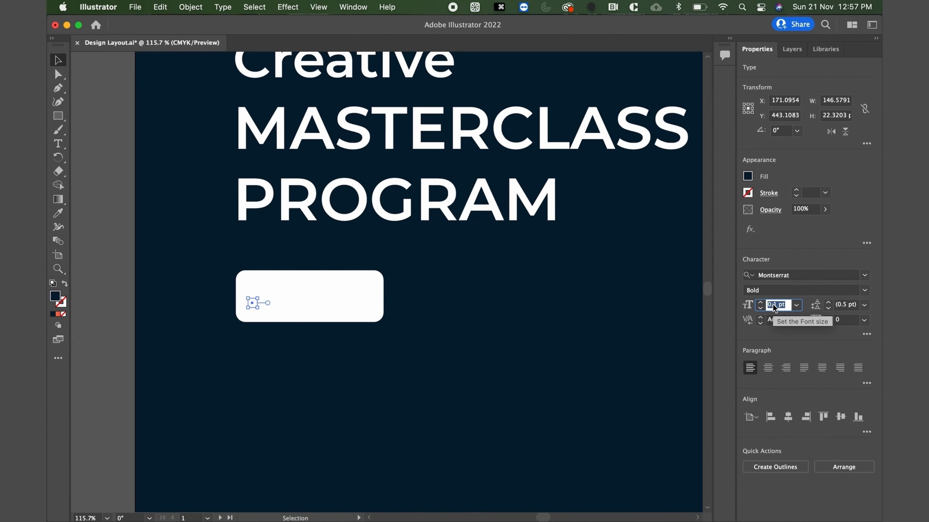
pyautogui.press('Up')
pyautogui.press('Up')
pyautogui.press('Up')
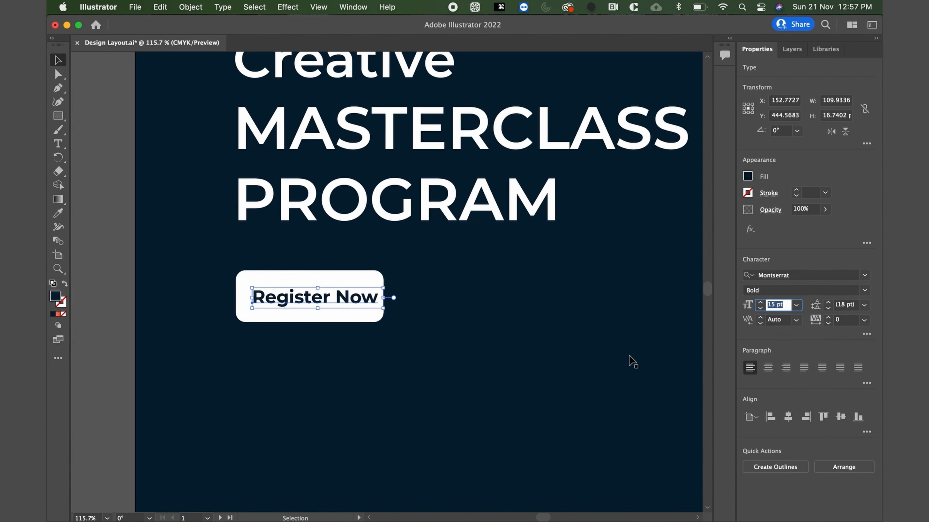
# Nudge the "Register Now" label left so it sits centred within the white button.
pyautogui.click(357, 299)
pyautogui.press('Left')
pyautogui.press('Left')
pyautogui.press('Left')
pyautogui.press('Left')
pyautogui.press('Left')
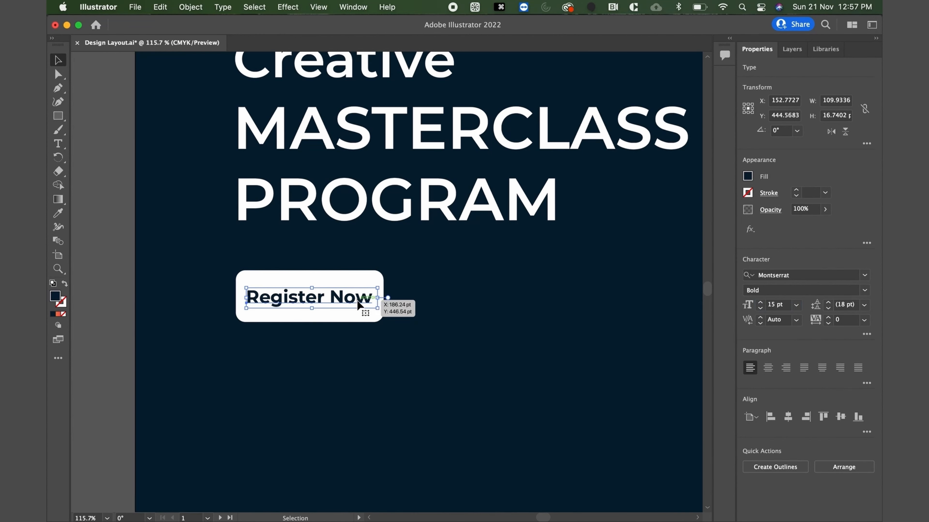
# Duplicate the white button together with its label, placing the copy to its right on the same line.
pyautogui.keyDown('shift'); pyautogui.click(317, 273); pyautogui.keyUp('shift')
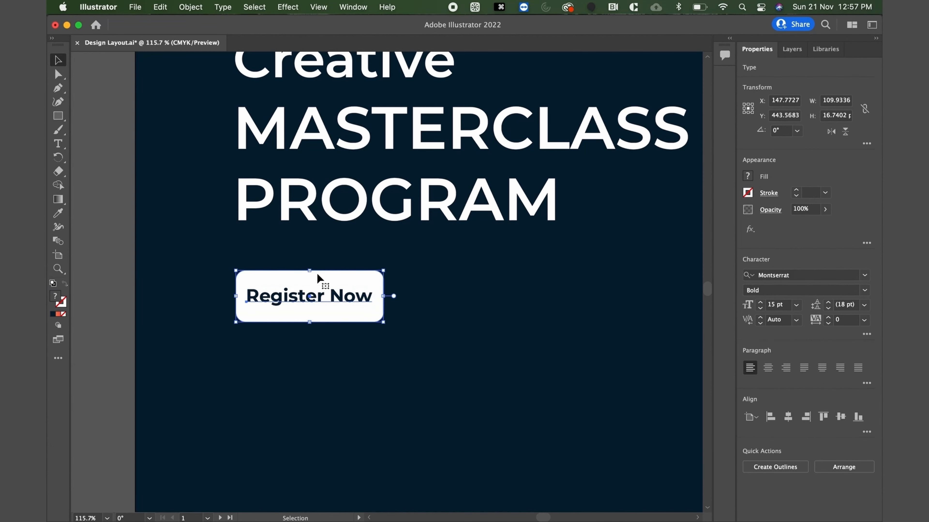
pyautogui.moveTo(314, 275); pyautogui.dragTo(497, 290)
pyautogui.click(452, 379)
# Replace the label text of the second button with "Watch LIVE video".
pyautogui.scroll(-5, 452, 379)
pyautogui.scroll(3, 451, 379)
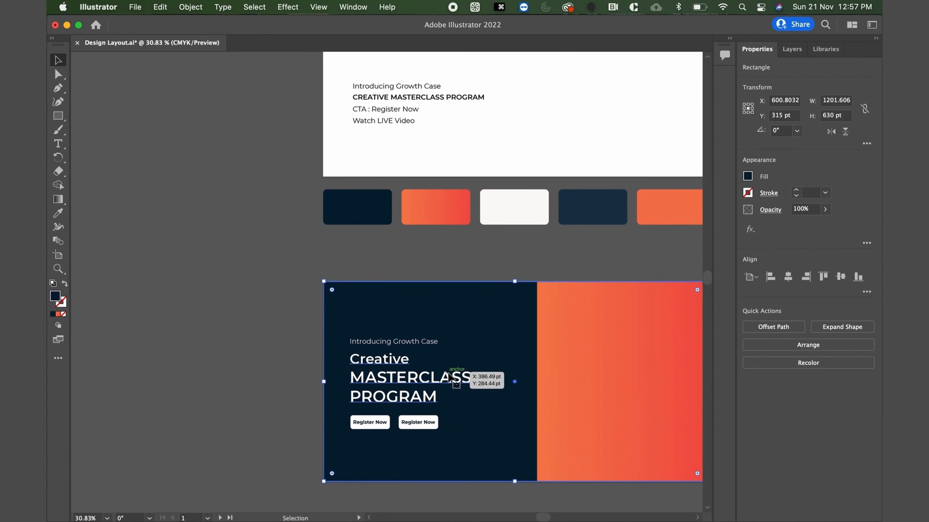
pyautogui.scroll(-2, 448, 372)
pyautogui.scroll(5, 448, 373)
pyautogui.doubleClick(379, 393)
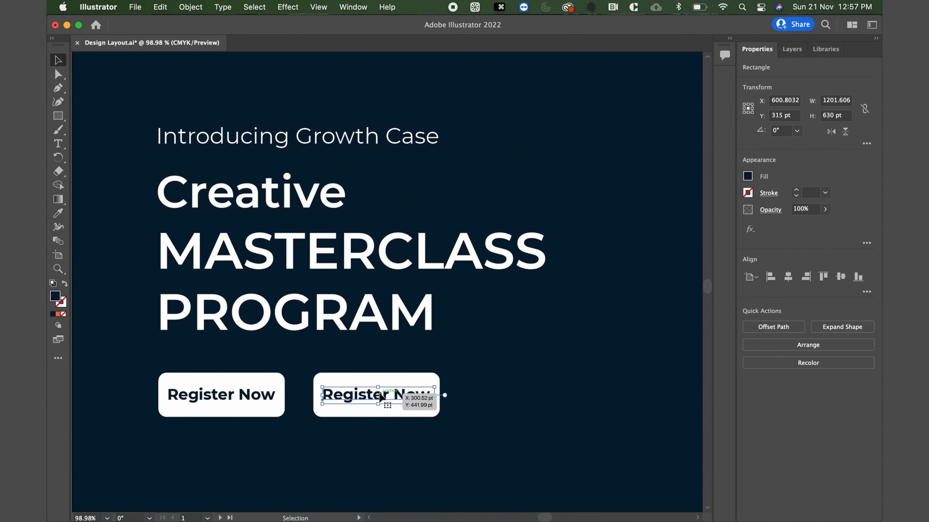
pyautogui.press('cmd+a')
pyautogui.write('Wat')
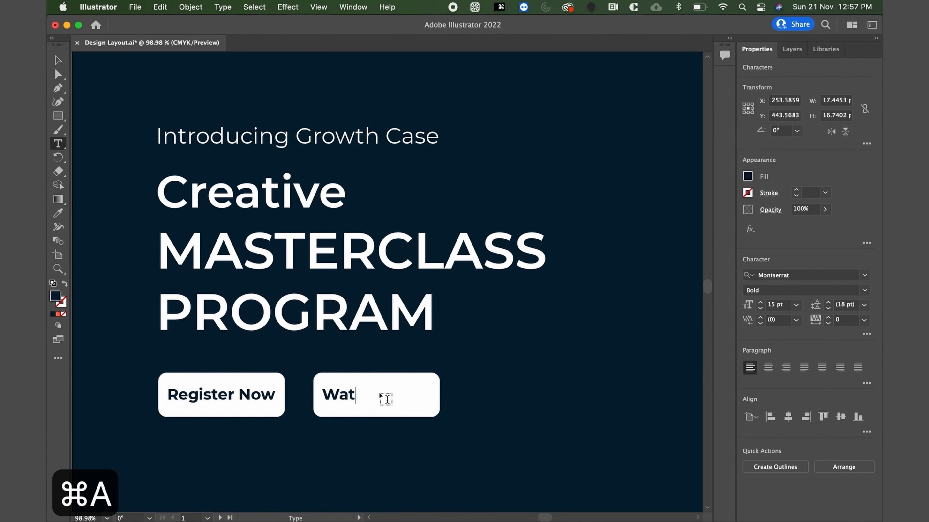
pyautogui.write('ch LIVE ')
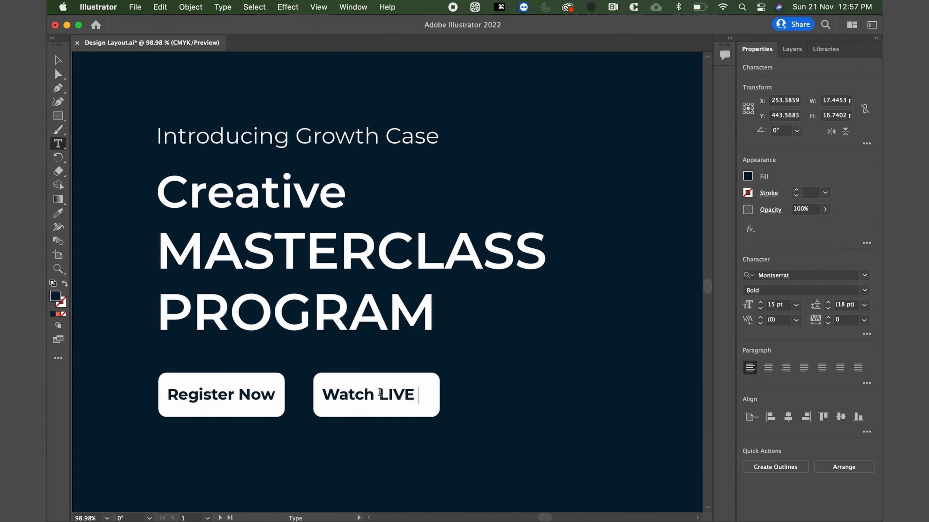
pyautogui.write('video')
# Widen the second button to the right to fit its label, leaving room for a play icon.
pyautogui.click(56, 61)
pyautogui.click(380, 397)
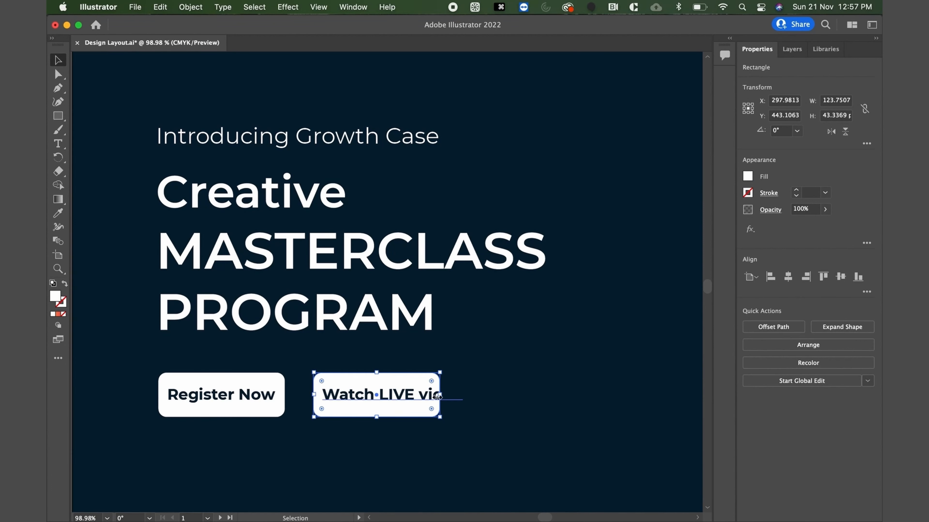
pyautogui.moveTo(437, 397); pyautogui.dragTo(507, 399)
pyautogui.scroll(-3, 420, 429)
pyautogui.hscroll(-2, 420, 430)
pyautogui.click(90, 334)
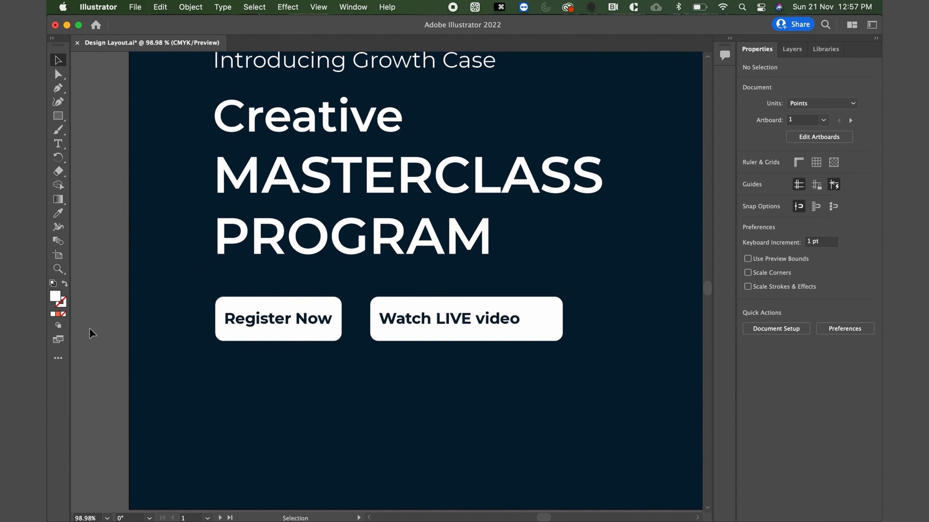
# Draw a white three-sided polygon about 87 by 90 pt near the lower right of the second button.
pyautogui.click(57, 116)
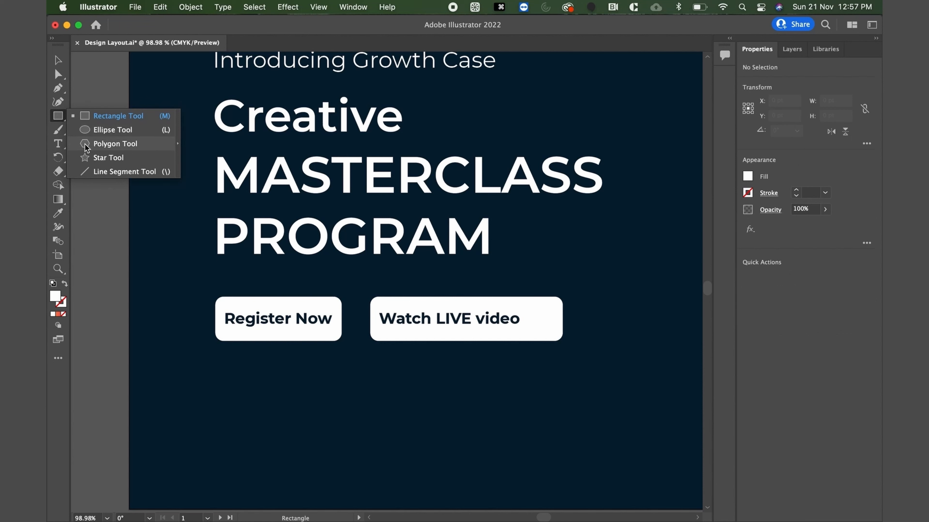
pyautogui.click(85, 144)
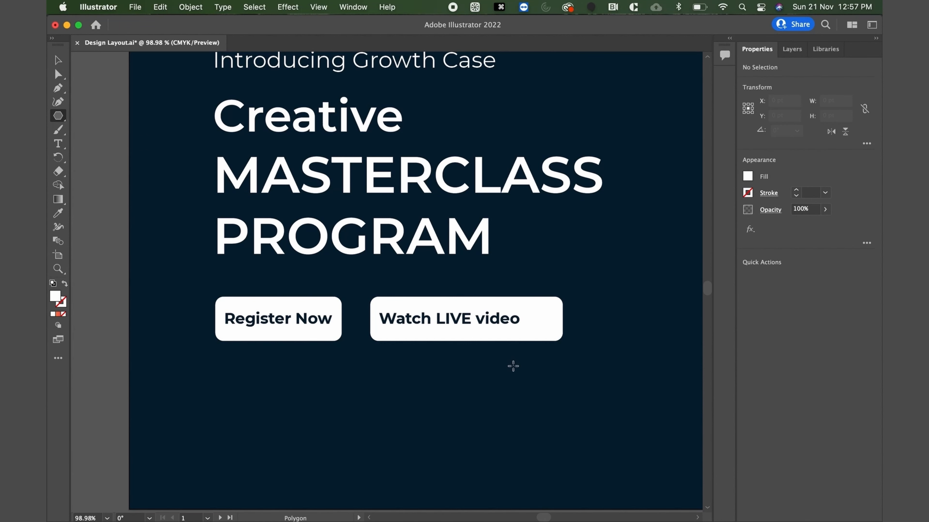
pyautogui.moveTo(513, 366); pyautogui.dragTo(548, 407)
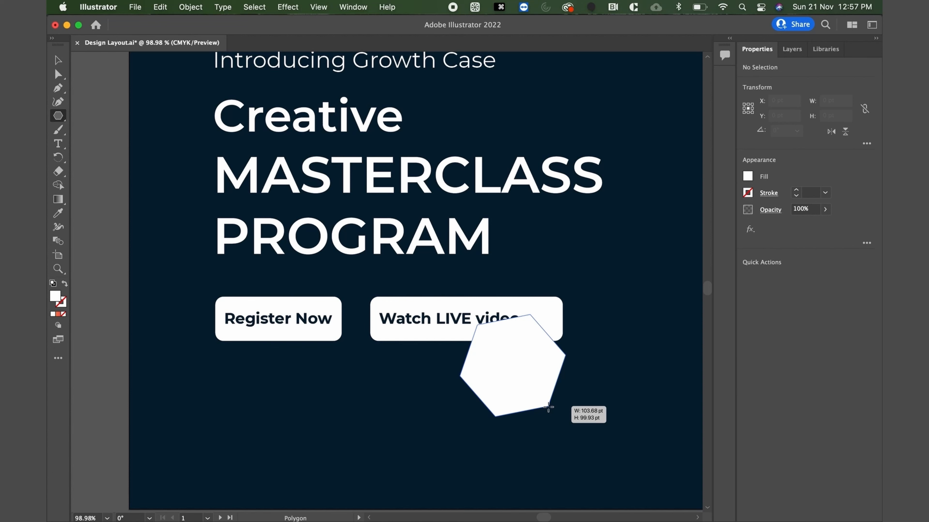
pyautogui.press('Down')
pyautogui.press('Down')
pyautogui.press('Down')
pyautogui.moveTo(548, 407); pyautogui.dragTo(548, 407)
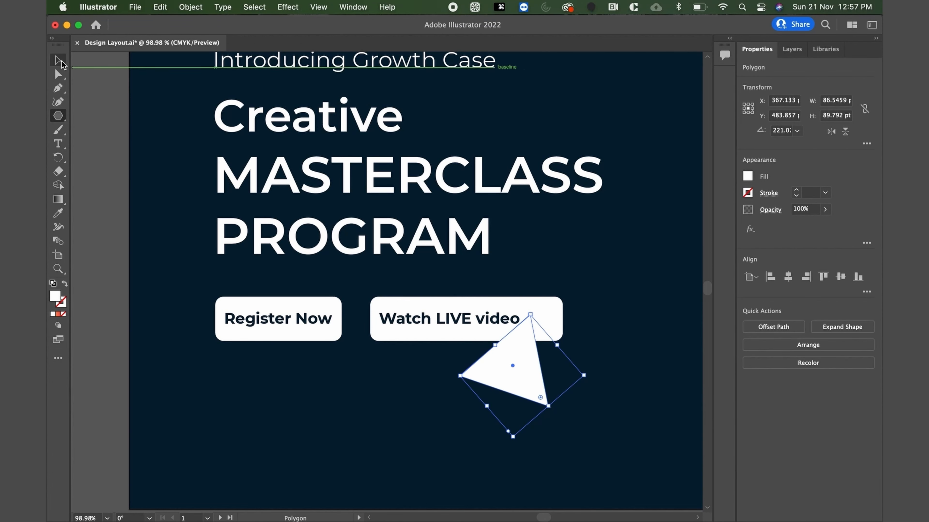
# Rotate the triangle to point right, shrink it to about 14 by 16 pt and place it after "Watch LIVE video".
pyautogui.press('v')
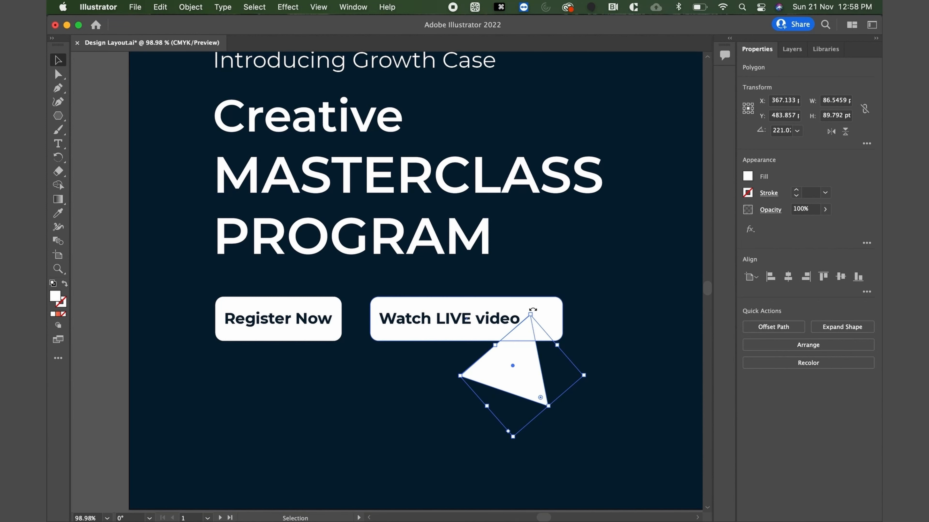
pyautogui.moveTo(532, 308); pyautogui.dragTo(561, 366)
pyautogui.moveTo(528, 435); pyautogui.dragTo(539, 320)
# Fill the play triangle with the banner's dark navy using the Eyedropper.
pyautogui.press('i')
pyautogui.click(581, 298)
pyautogui.click(57, 61)
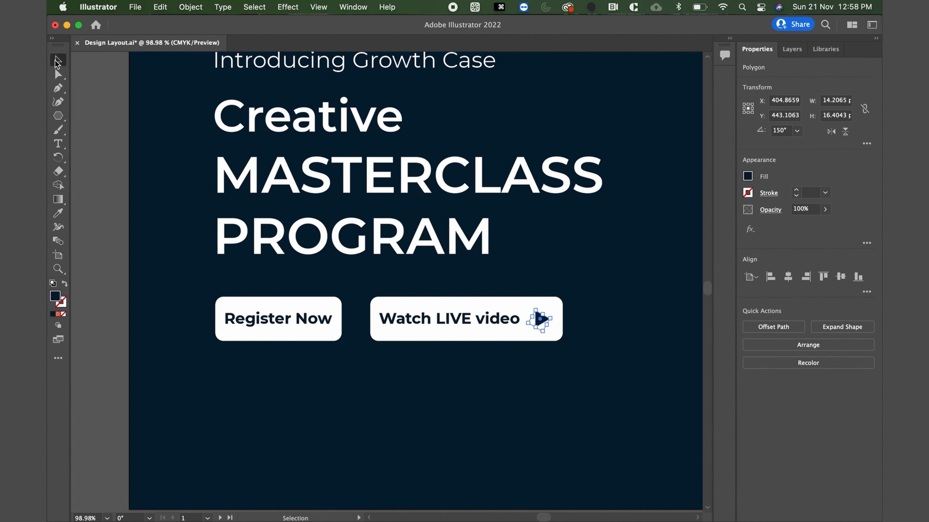
pyautogui.scroll(5, 587, 336)
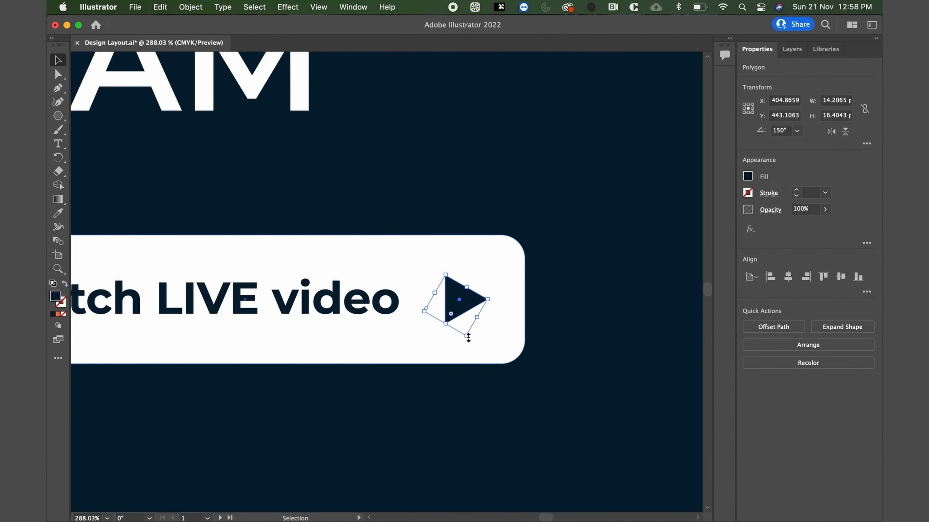
# Shrink the play triangle in the second button to about 10 by 11 pt.
pyautogui.moveTo(468, 336); pyautogui.dragTo(468, 321)
pyautogui.scroll(-8, 467, 318)
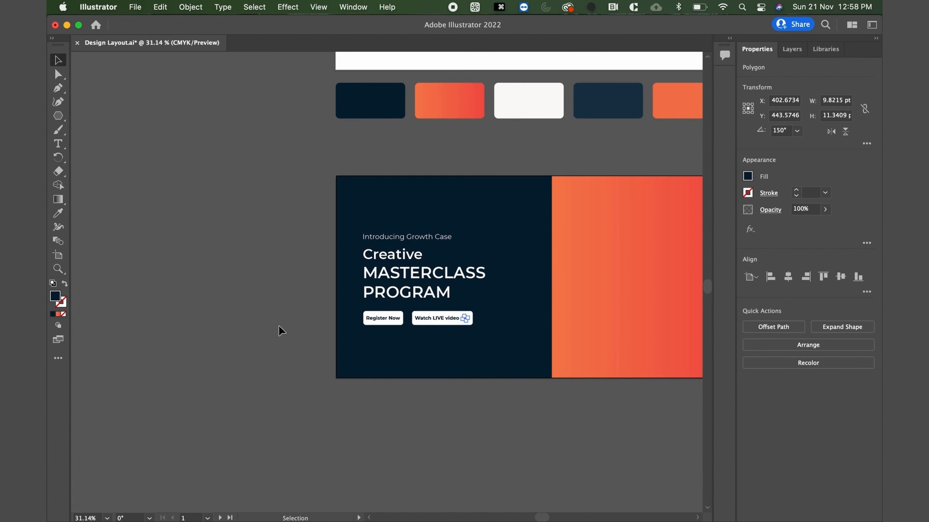
pyautogui.click(281, 330)
# Duplicate the banner artboard with its artwork, placing the copy directly to the right of the original.
pyautogui.hscroll(3, 280, 330)
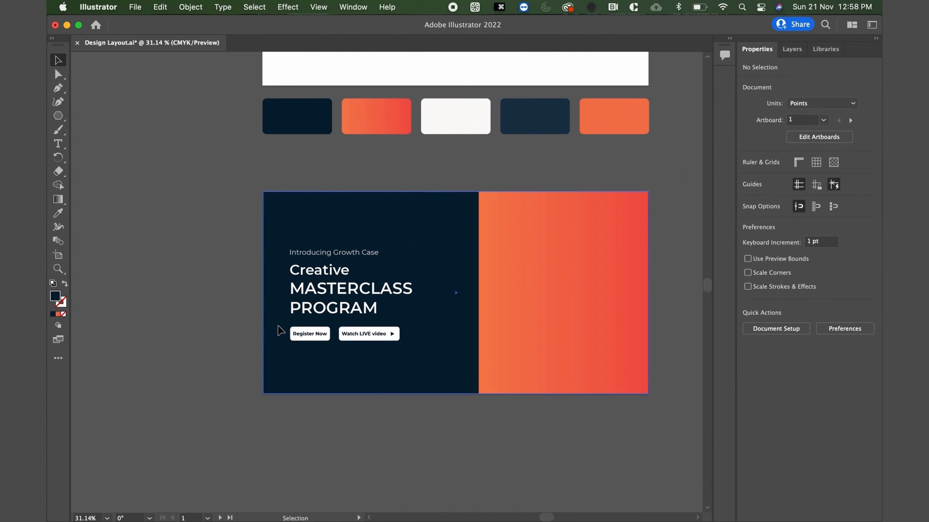
pyautogui.scroll(-3, 281, 330)
pyautogui.hscroll(2, 303, 331)
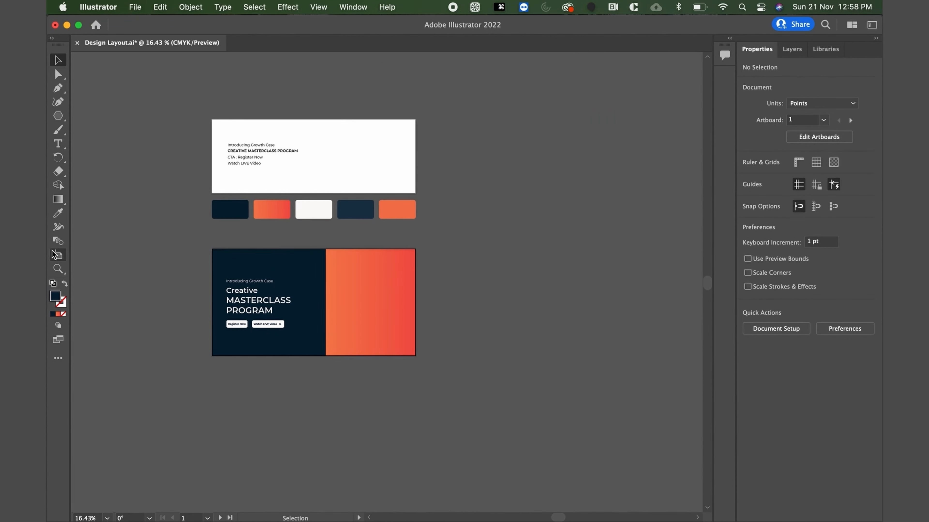
pyautogui.click(58, 255)
pyautogui.moveTo(332, 299); pyautogui.dragTo(546, 301)
pyautogui.press('Escape')
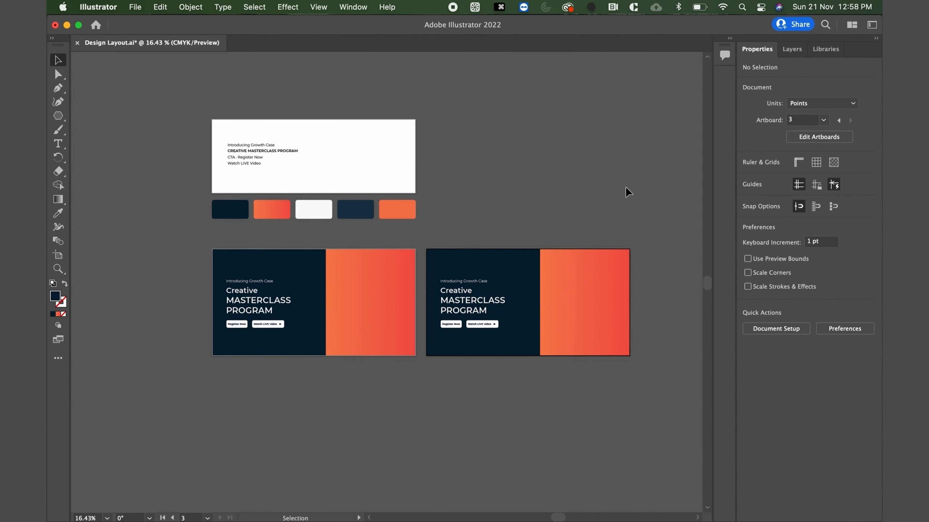
# Resize the duplicate banner's gradient panel to about 535 pt wide, shifting it inward to expose a narrow navy strip at the banner's right edge.
pyautogui.scroll(3, 602, 344)
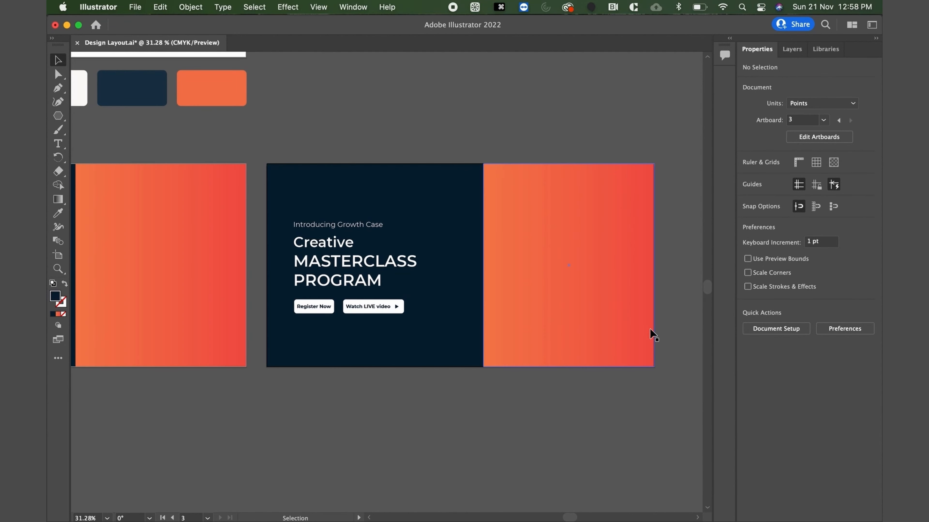
pyautogui.click(613, 295)
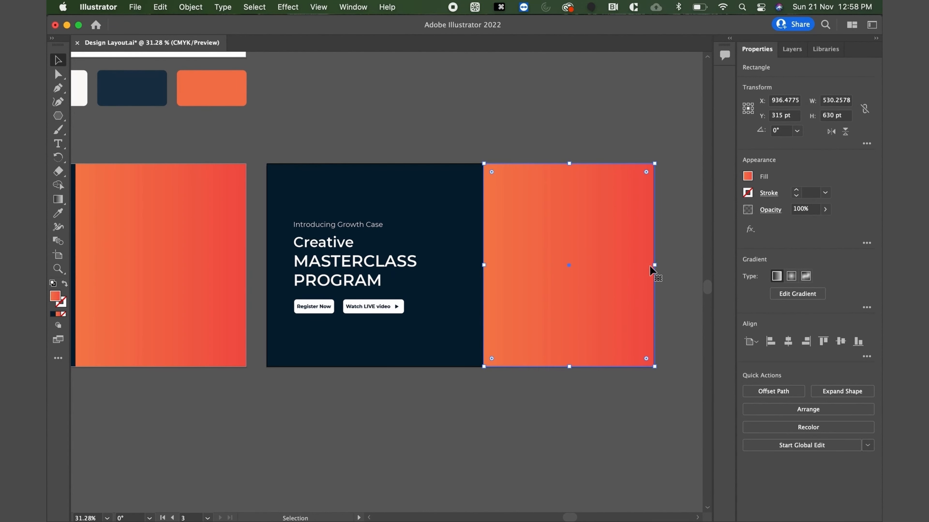
pyautogui.moveTo(655, 267); pyautogui.dragTo(638, 267)
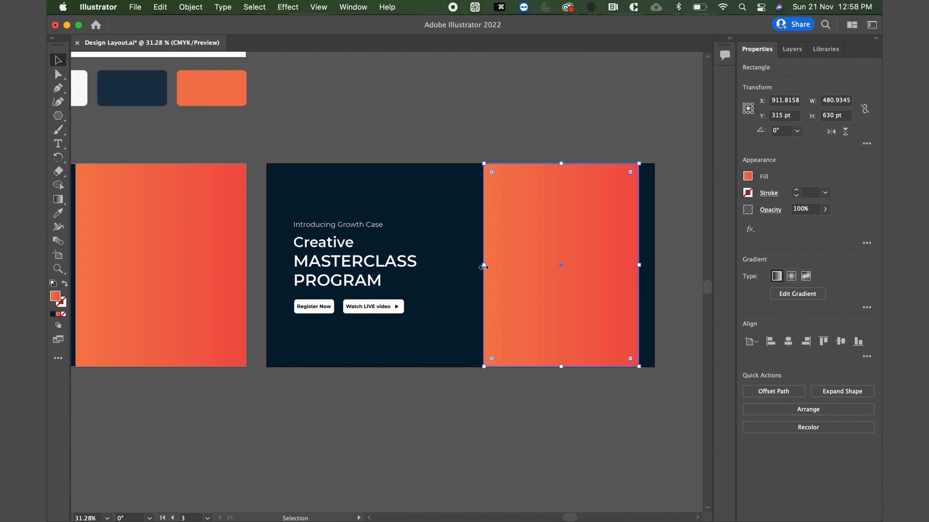
pyautogui.moveTo(483, 267); pyautogui.dragTo(465, 267)
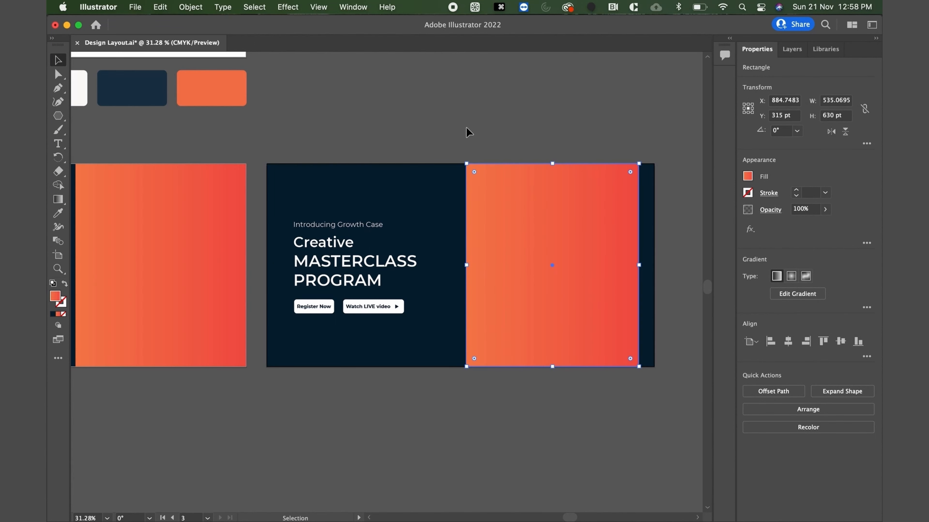
pyautogui.click(468, 130)
# Copy the gradient panel to the second banner's left edge and narrow the copy to a thin vertical strip.
pyautogui.moveTo(545, 249); pyautogui.dragTo(350, 245)
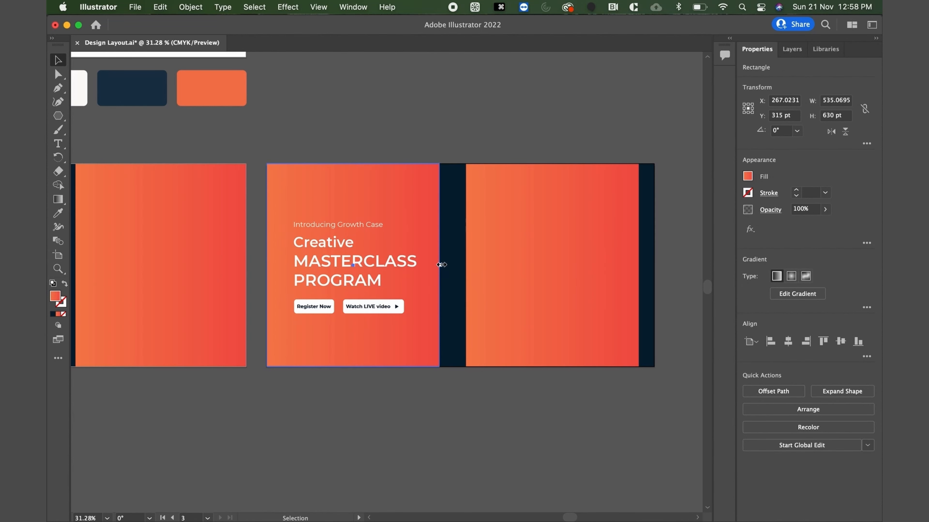
pyautogui.moveTo(440, 266); pyautogui.dragTo(274, 261)
pyautogui.click(404, 99)
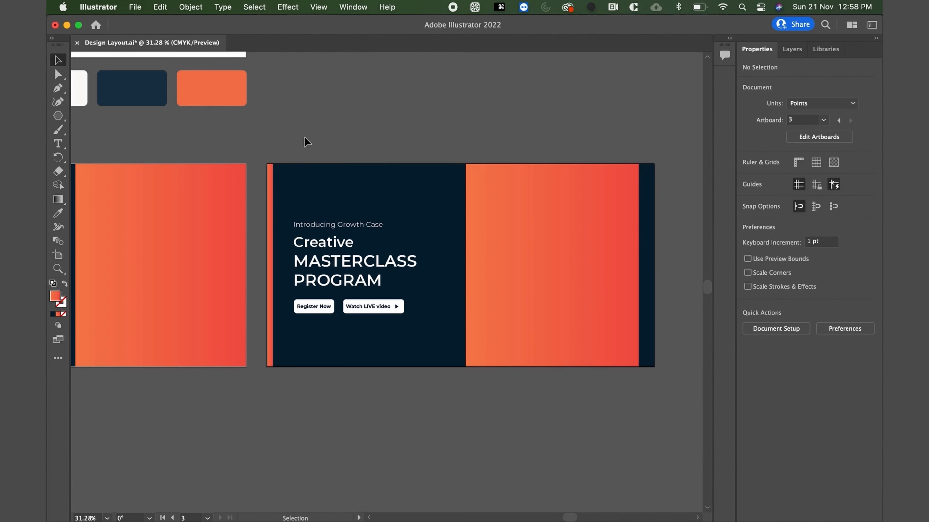
# Duplicate the second banner's artboard with its artwork to create a third banner on its right.
pyautogui.scroll(-3, 261, 219)
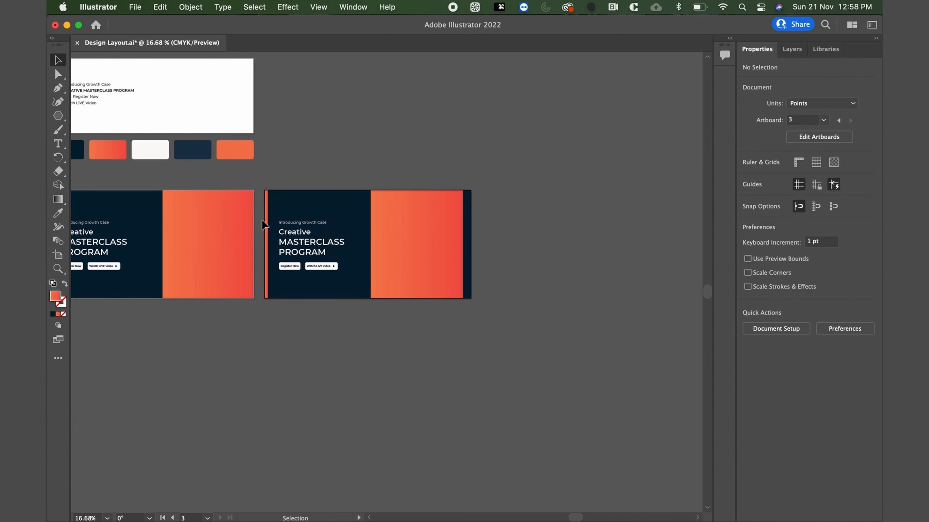
pyautogui.click(58, 256)
pyautogui.moveTo(355, 251); pyautogui.dragTo(573, 251)
pyautogui.click(59, 60)
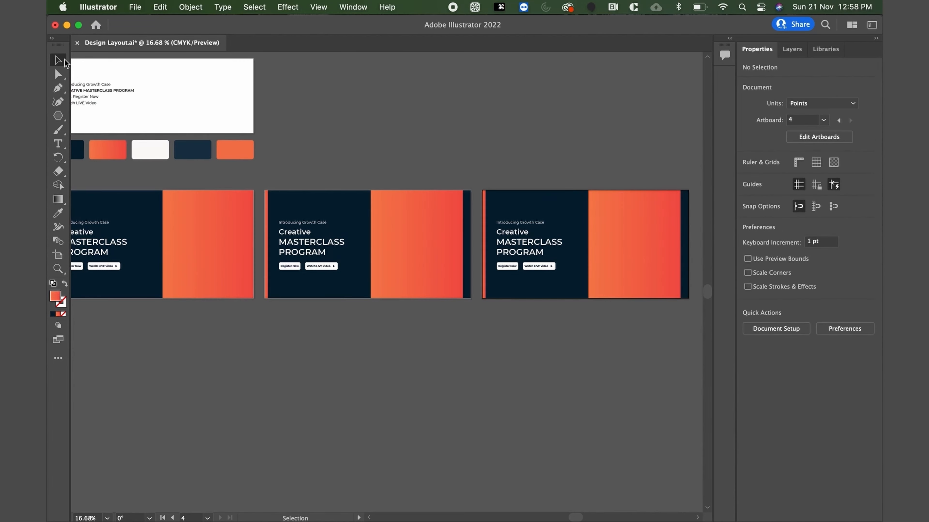
# Delete the thin gradient strip and the large gradient panel from the third banner.
pyautogui.hscroll(3, 468, 137)
pyautogui.click(420, 209)
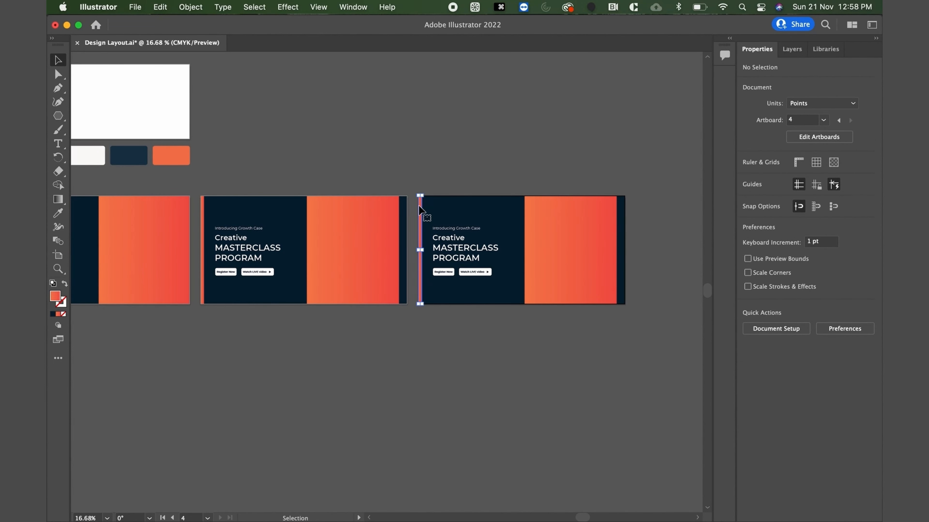
pyautogui.press('Delete')
pyautogui.click(554, 220)
pyautogui.press('Delete')
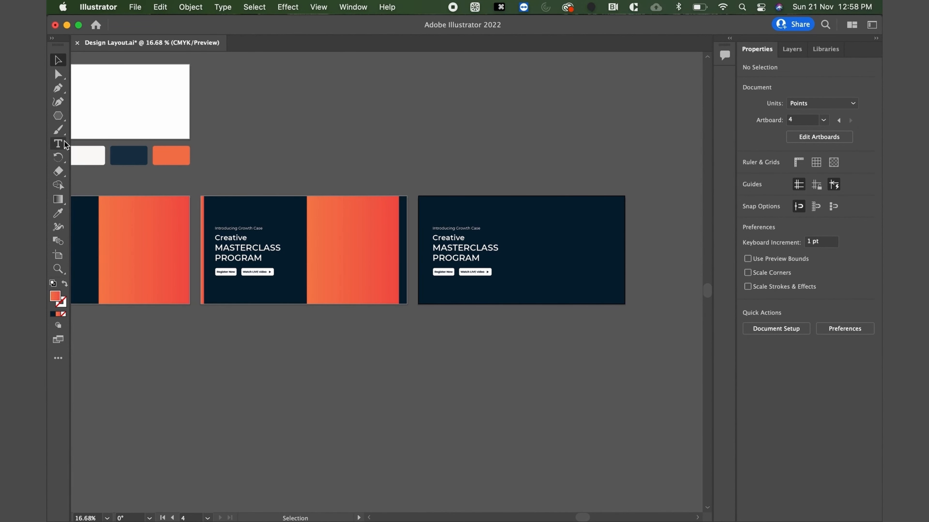
# Draw an orange-gradient circle about 525 pt in diameter, vertically centered in the right half of the third banner.
pyautogui.click(65, 116)
pyautogui.click(110, 130)
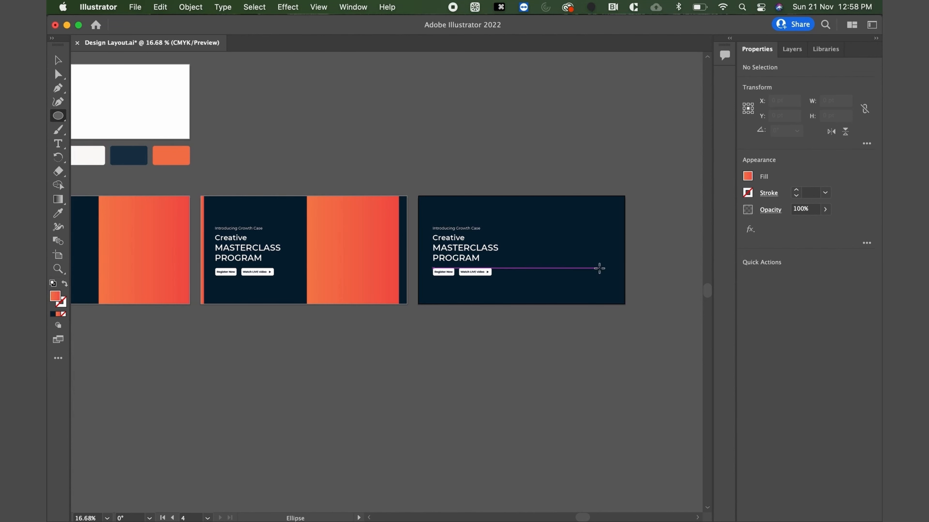
pyautogui.moveTo(564, 250); pyautogui.dragTo(608, 296)
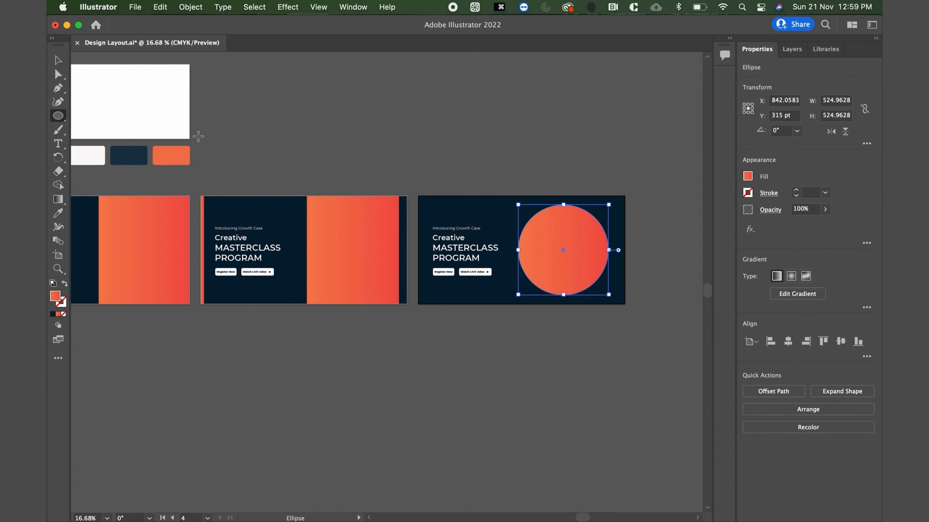
pyautogui.click(58, 60)
pyautogui.click(423, 97)
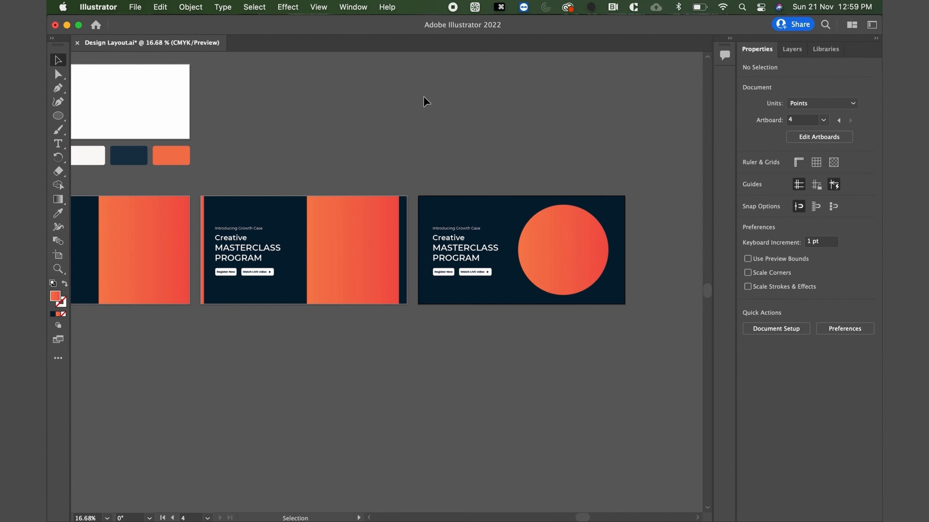
# Fit all artboards in view and compare the three banner layouts side by side.
pyautogui.press('super+alt+0')
pyautogui.scroll(2, 423, 96)
pyautogui.hscroll(-1, 422, 95)
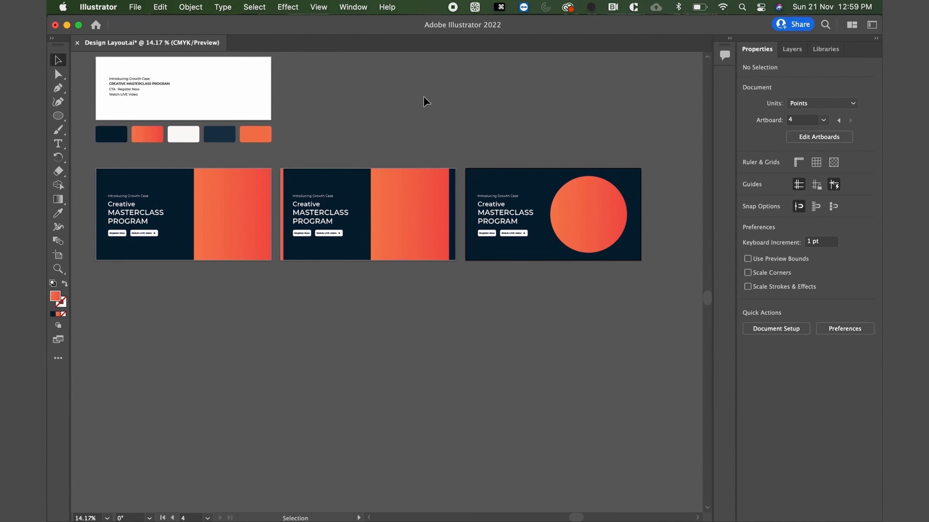
pyautogui.scroll(2, 371, 362)
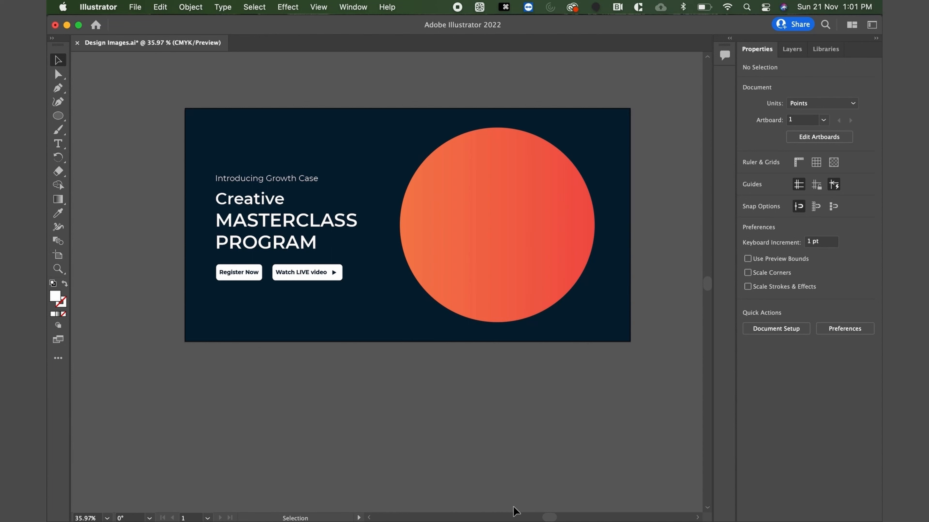
# Examine the app-interface artwork, blank phone and photo phone mockups above the circle banner in Design Images.ai.
pyautogui.scroll(10, 535, 342)
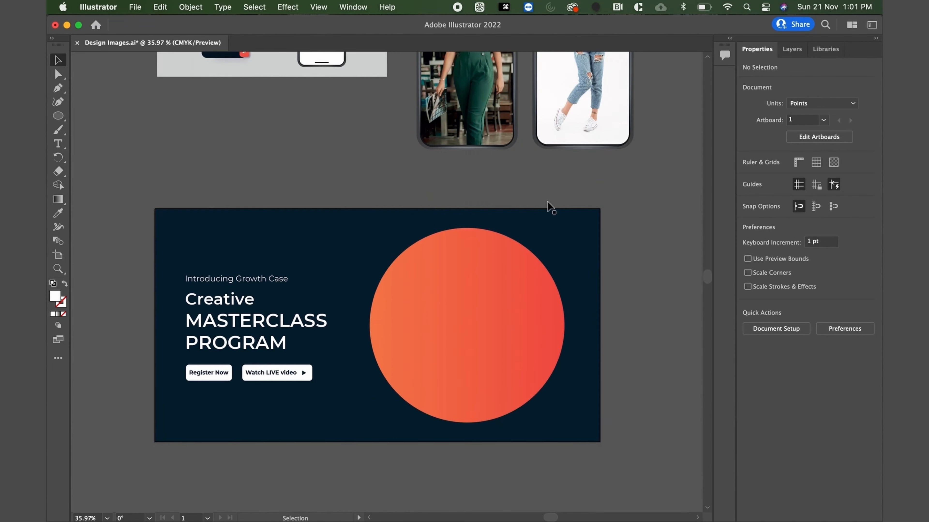
pyautogui.scroll(5, 548, 204)
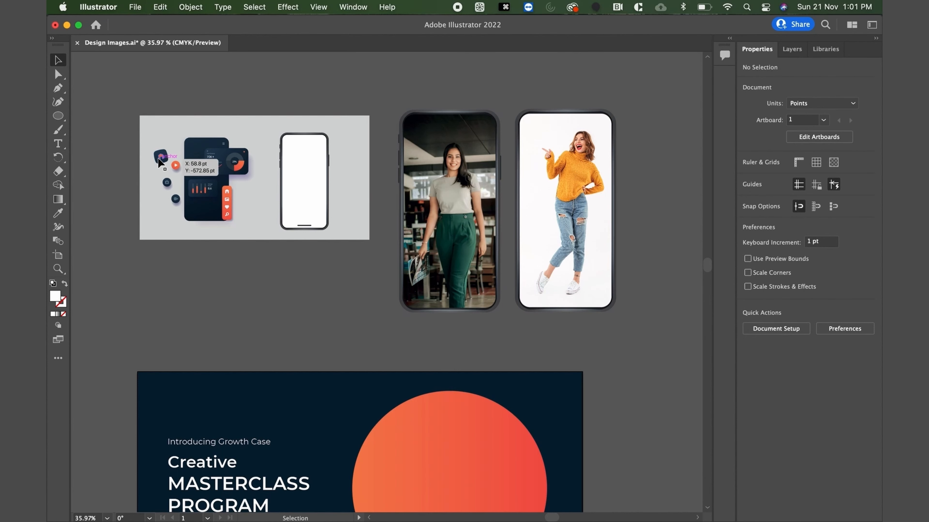
pyautogui.scroll(-2, 251, 251)
pyautogui.hscroll(1, 252, 251)
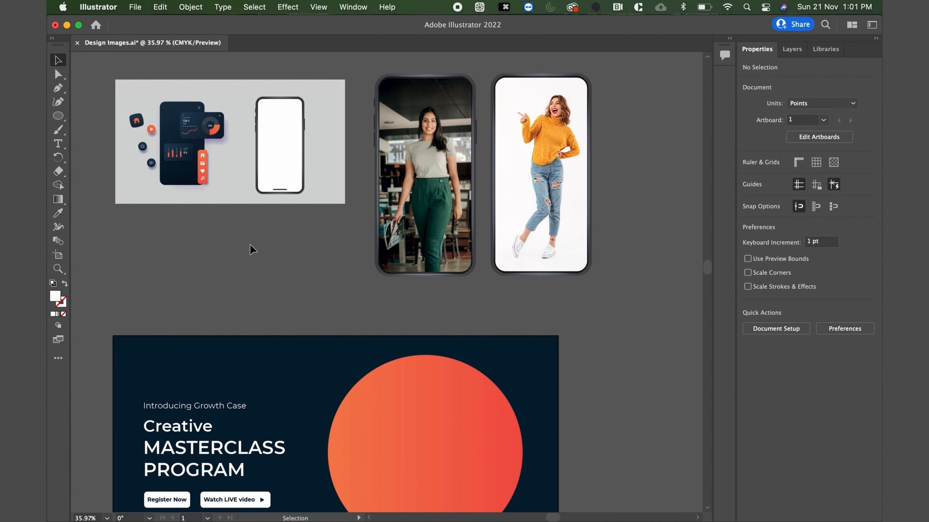
pyautogui.scroll(-2, 253, 249)
pyautogui.scroll(-2, 435, 155)
pyautogui.click(448, 140)
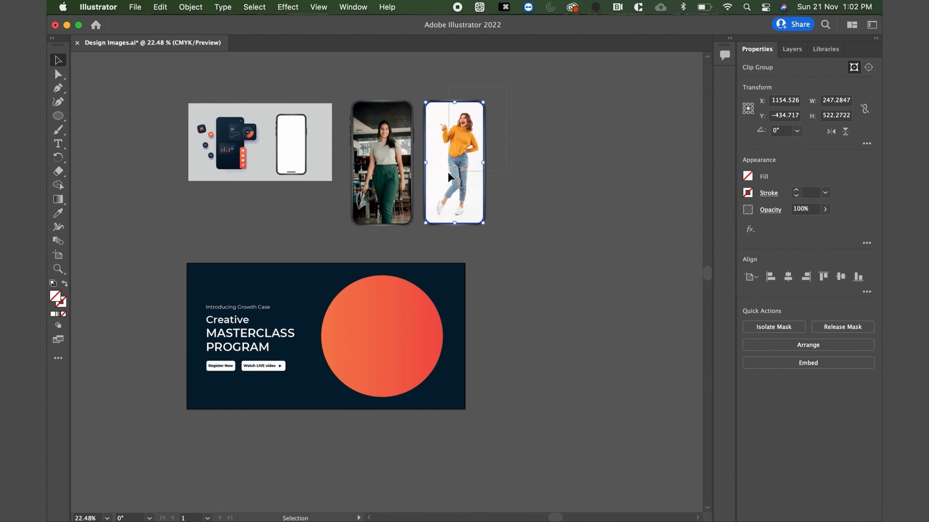
pyautogui.click(544, 126)
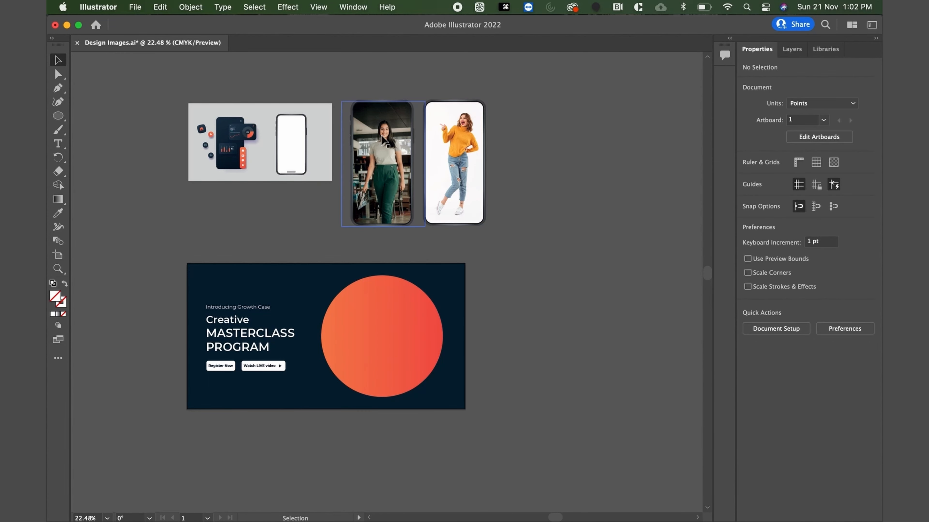
# Move the blank phone mockup from the gray board onto the banner's orange circle and bring it to the front.
pyautogui.click(286, 141)
pyautogui.scroll(3, 286, 142)
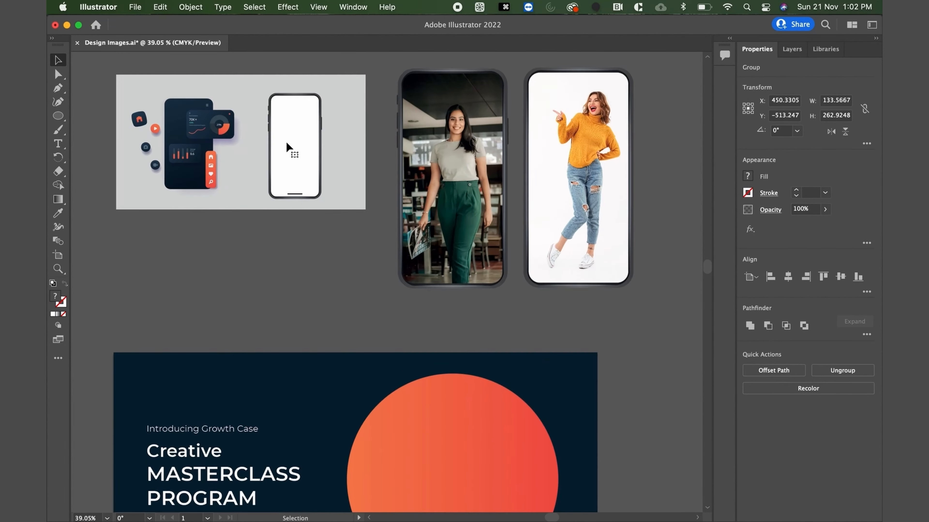
pyautogui.press('super+c')
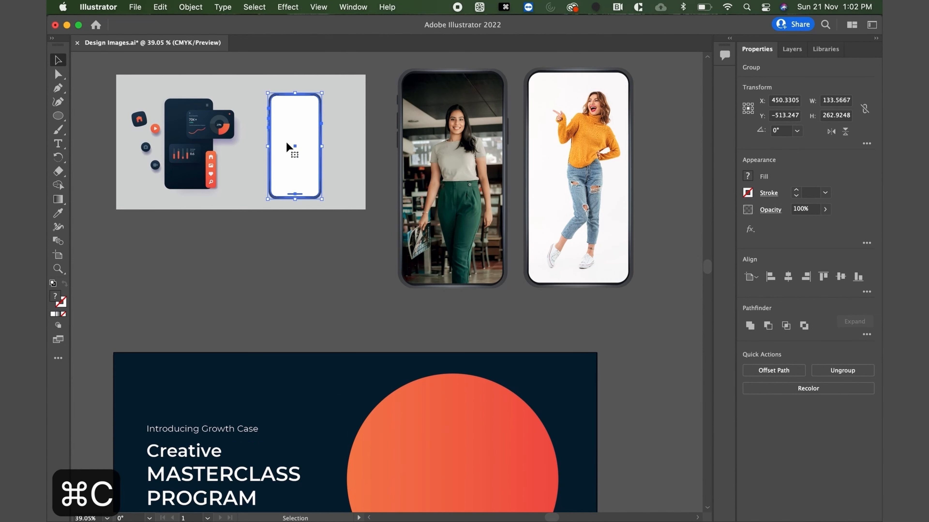
pyautogui.moveTo(293, 132); pyautogui.dragTo(453, 481)
pyautogui.scroll(-5, 445, 410)
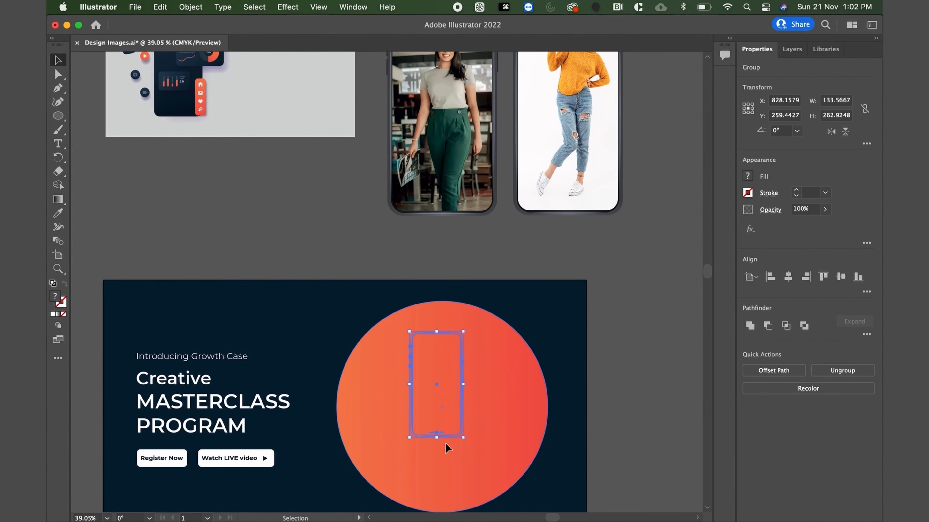
pyautogui.rightClick(444, 405)
pyautogui.moveTo(520, 459)
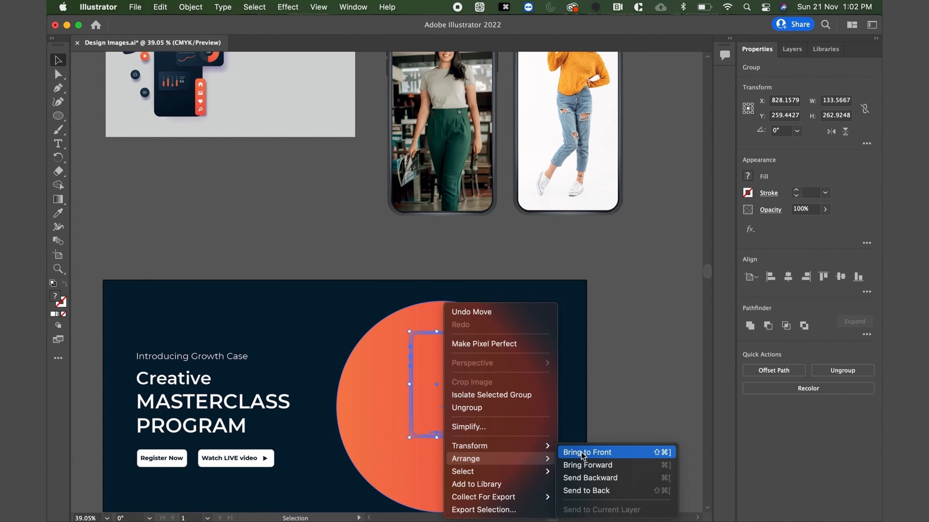
pyautogui.click(580, 453)
# Enlarge the phone mockup proportionally to about 243 by 478 pt and center it over the orange circle.
pyautogui.scroll(-5, 468, 403)
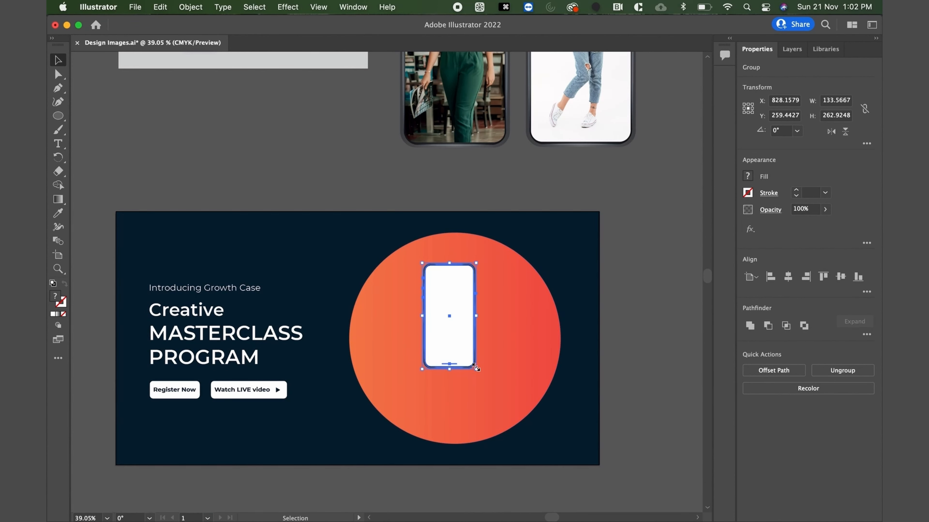
pyautogui.moveTo(476, 370); pyautogui.dragTo(556, 457)
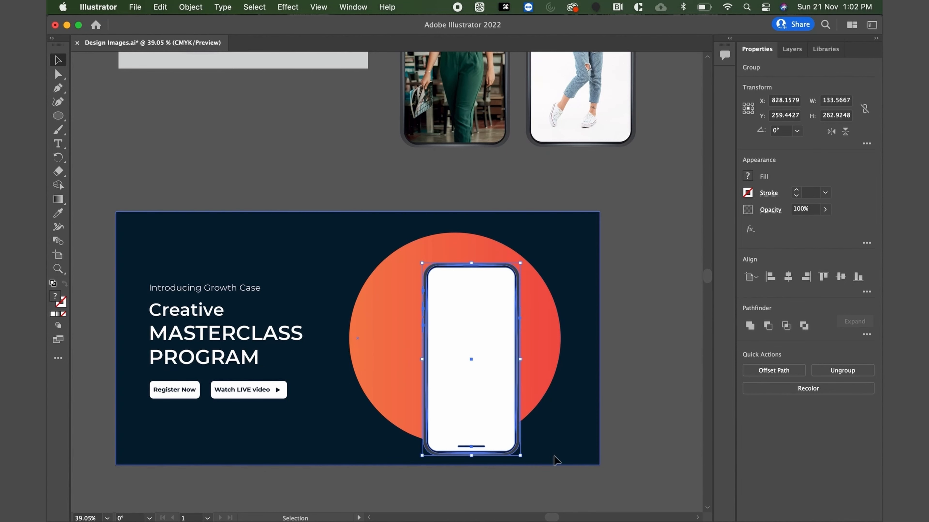
pyautogui.moveTo(474, 376); pyautogui.dragTo(460, 354)
# Resize the orange circle to about 483 pt in diameter and reposition it behind the phone mockup.
pyautogui.click(538, 349)
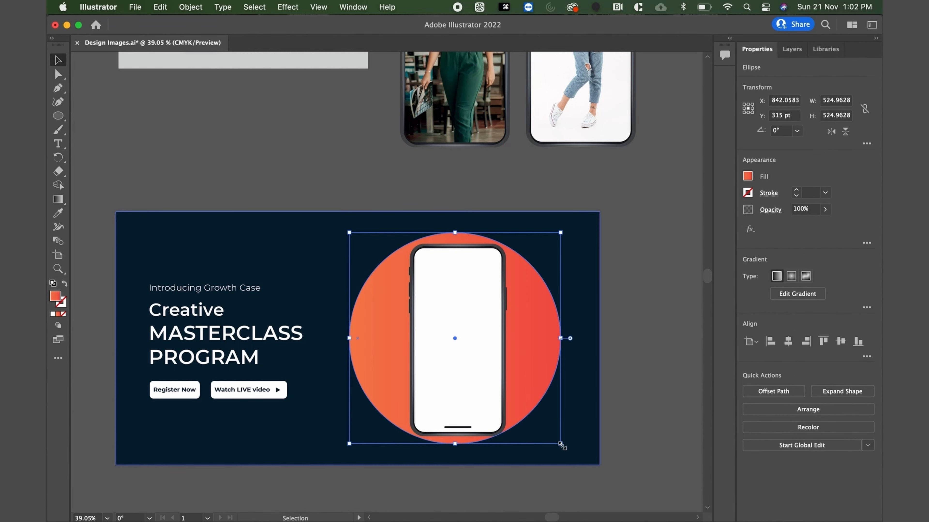
pyautogui.moveTo(562, 445); pyautogui.dragTo(522, 404)
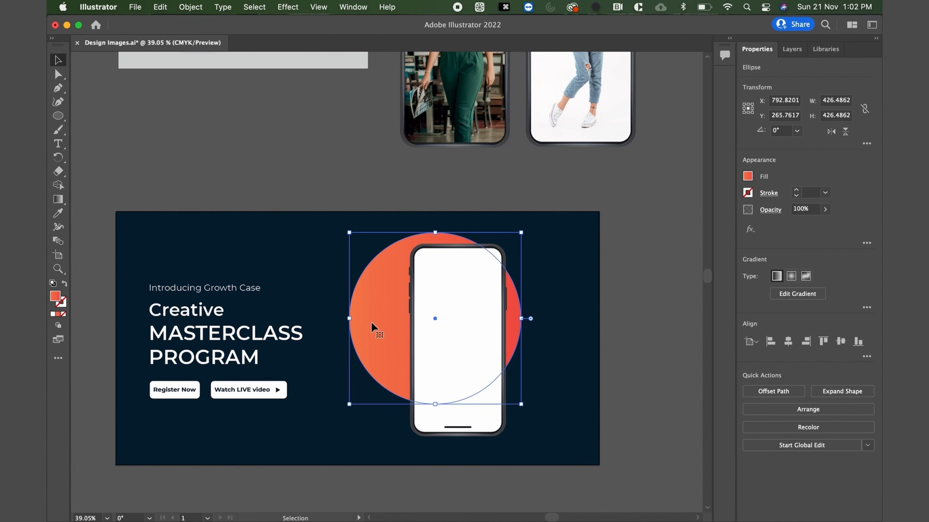
pyautogui.moveTo(380, 342); pyautogui.dragTo(401, 341)
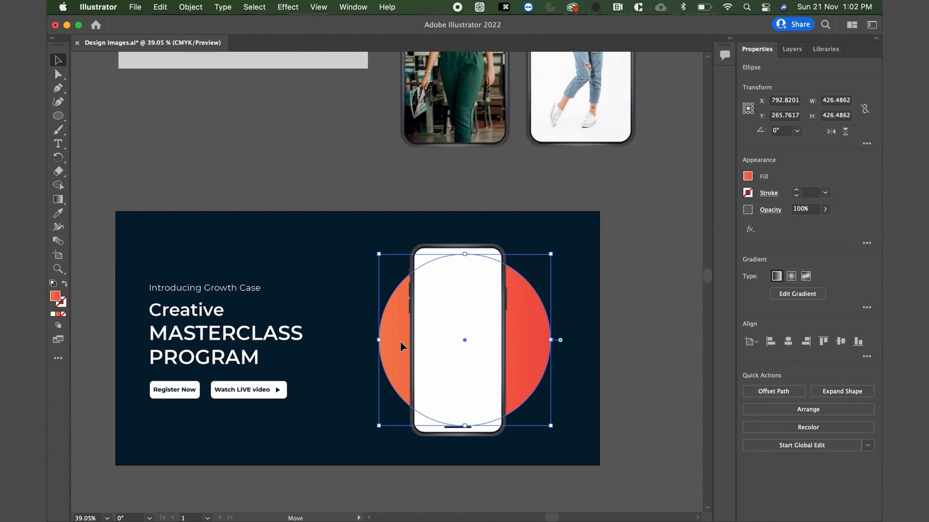
pyautogui.moveTo(378, 427); pyautogui.dragTo(352, 450)
pyautogui.hotkey('shift', 'Up')
pyautogui.hotkey('shift', 'Up')
pyautogui.hotkey('shift', 'Right')
pyautogui.hotkey('shift', 'Right')
pyautogui.hotkey('shift', 'Down')
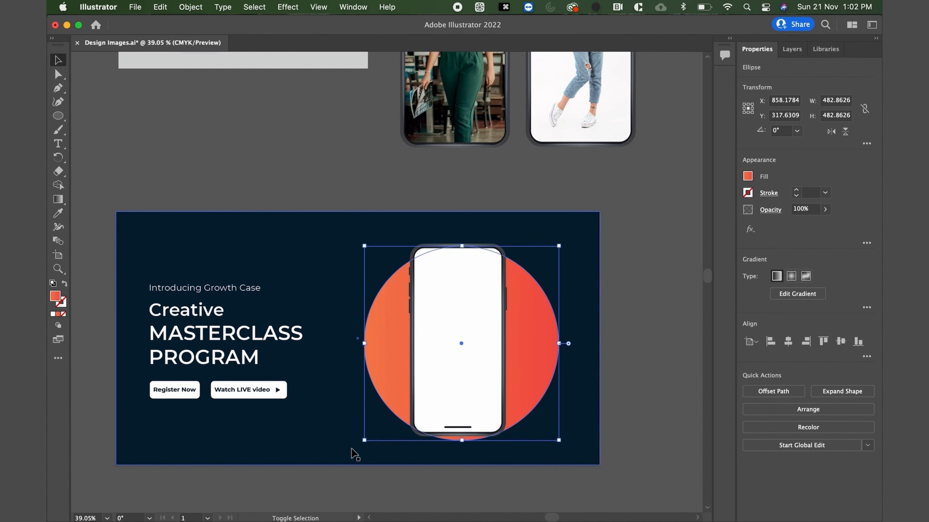
# Nudge the phone mockup about 20 pt to the right over the circle.
pyautogui.click(503, 343)
pyautogui.hotkey('shift', 'Right')
pyautogui.hotkey('shift', 'Right')
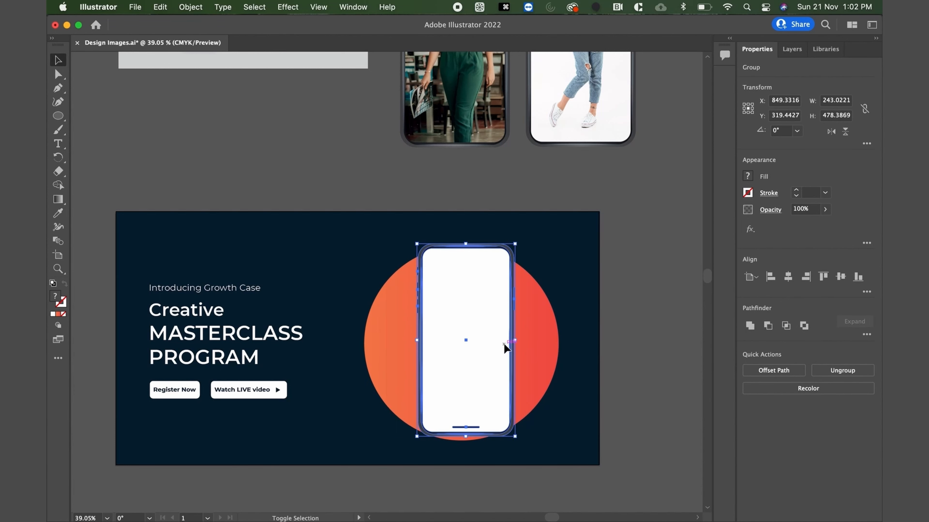
# Enlarge the phone mockup proportionally to about 274 by 540 pt and nudge it into place over the center of the orange circle.
pyautogui.hotkey('shift', 'Down')
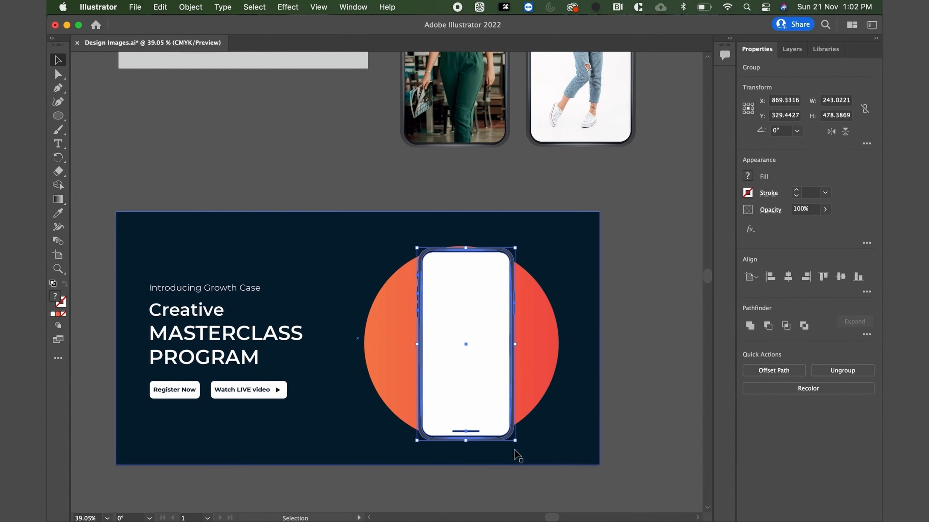
pyautogui.moveTo(515, 441); pyautogui.dragTo(529, 466)
pyautogui.hotkey('shift', 'Up')
pyautogui.hotkey('shift', 'Up')
pyautogui.hotkey('shift', 'Up')
pyautogui.hotkey('shift', 'Up')
pyautogui.hotkey('shift', 'Left')
pyautogui.hotkey('shift', 'Left')
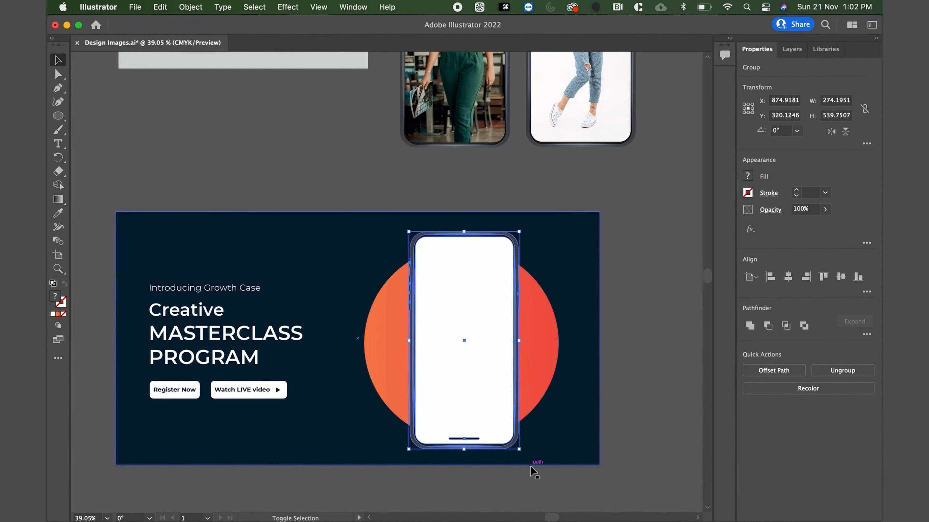
pyautogui.press('Up')
pyautogui.press('Up')
pyautogui.press('Up')
pyautogui.press('Up')
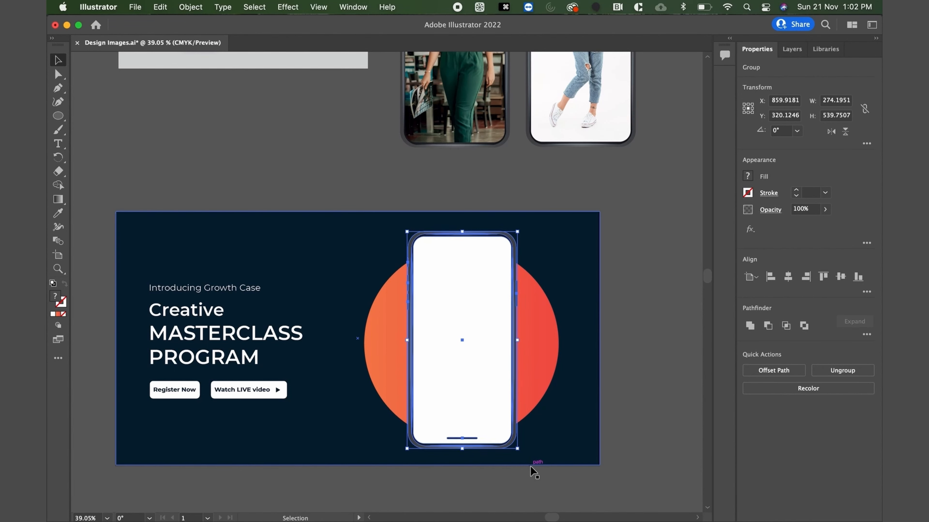
pyautogui.press('Left')
pyautogui.press('Left')
pyautogui.press('Left')
pyautogui.press('Left')
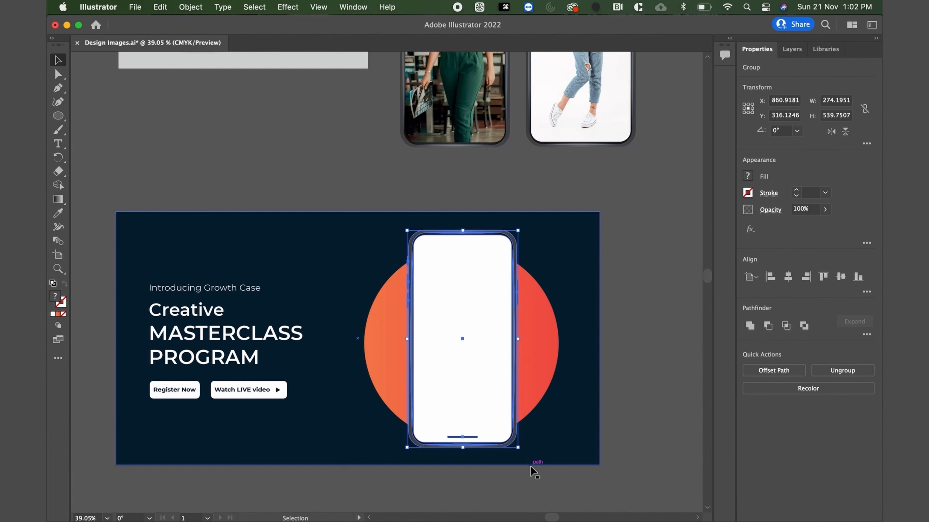
# Shift the phone mockup and the orange circle together about 30 pt to the right on the banner.
pyautogui.keyDown('shift'); pyautogui.click(526, 371); pyautogui.keyUp('shift')
pyautogui.hotkey('shift', 'Right')
pyautogui.hotkey('shift', 'Right')
pyautogui.hotkey('shift', 'Right')
pyautogui.click(658, 342)
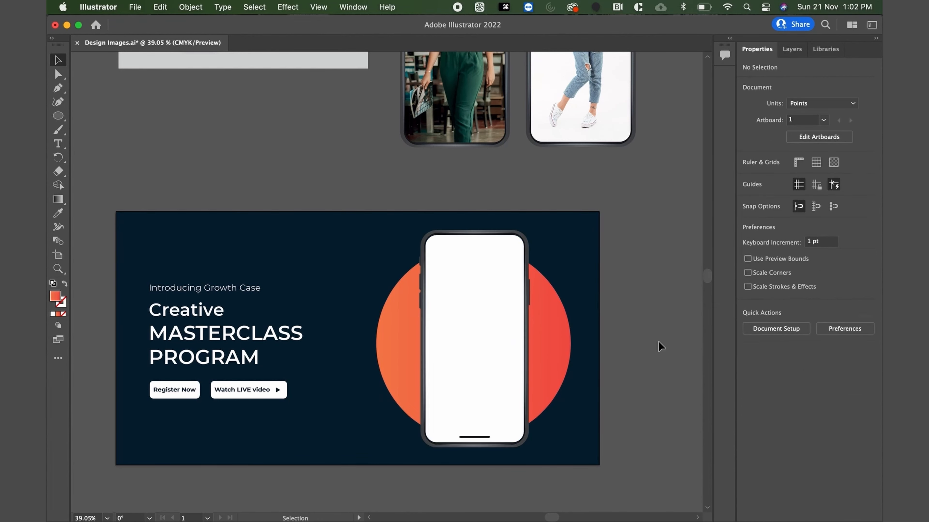
# Copy the photo of the woman in the orange sweater from the reference phone onto the banner phone's blank screen.
pyautogui.scroll(-3, 475, 321)
pyautogui.click(514, 188)
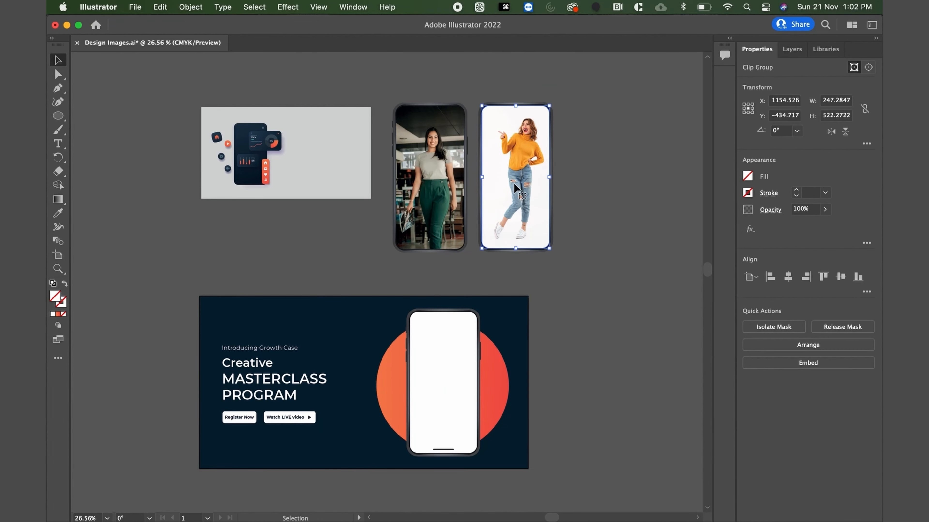
pyautogui.press('cmd+c')
pyautogui.press('cmd+v')
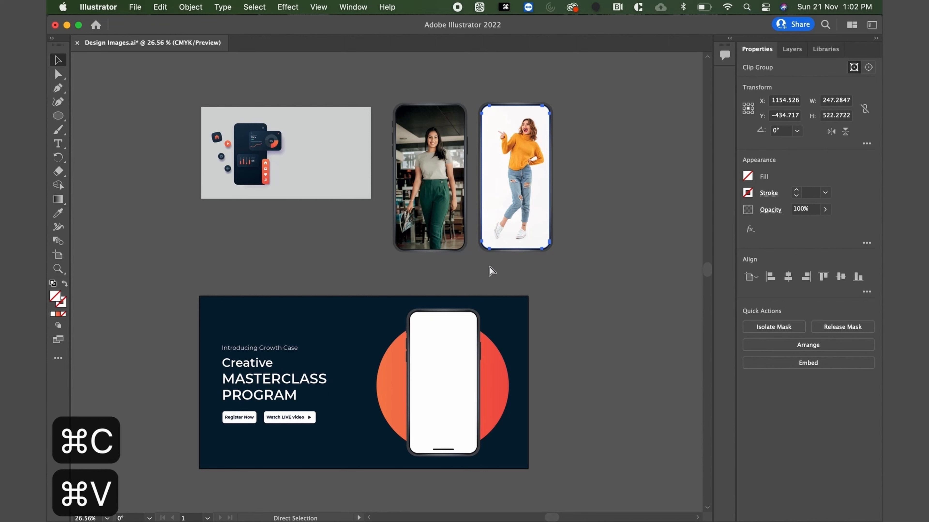
pyautogui.moveTo(424, 343); pyautogui.dragTo(440, 374)
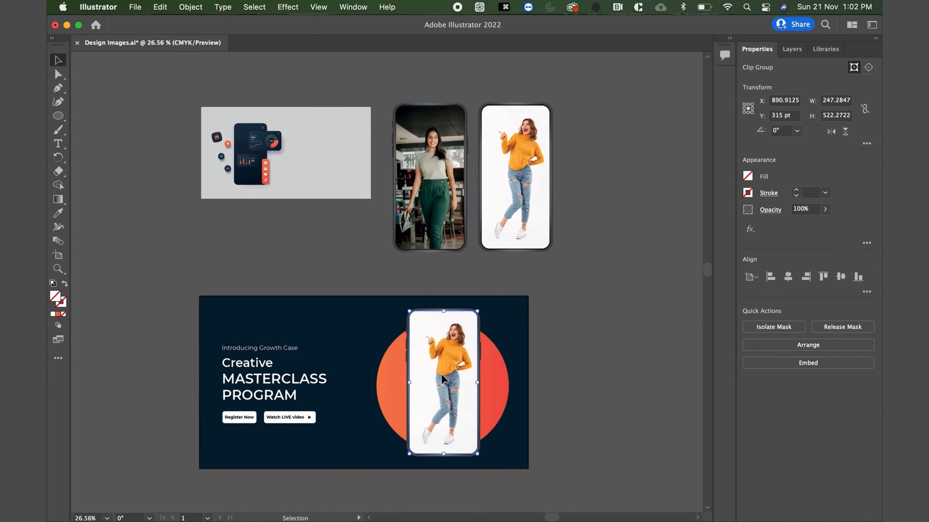
# Shrink the clipped photo proportionally to about 245 by 517 pt from its lower corner to fit inside the phone frame.
pyautogui.scroll(5, 441, 374)
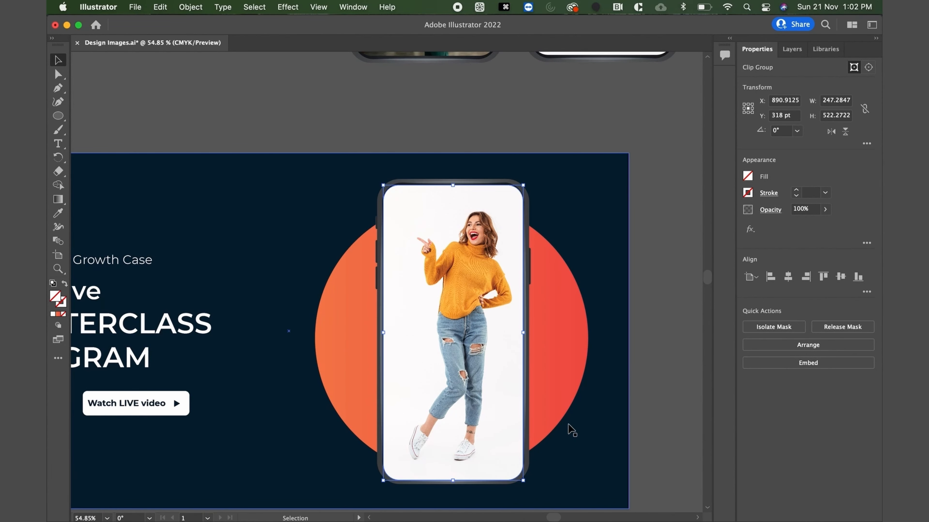
pyautogui.moveTo(523, 480); pyautogui.dragTo(521, 477)
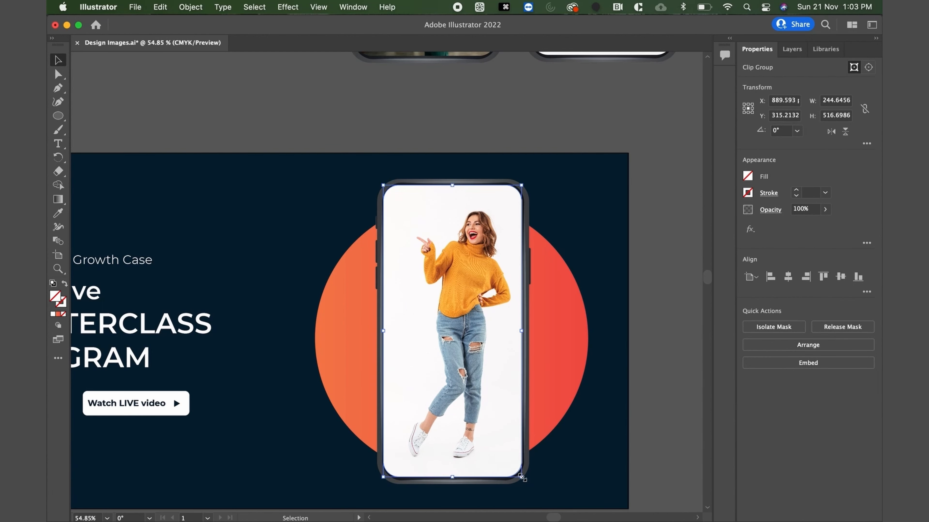
pyautogui.scroll(-3, 523, 478)
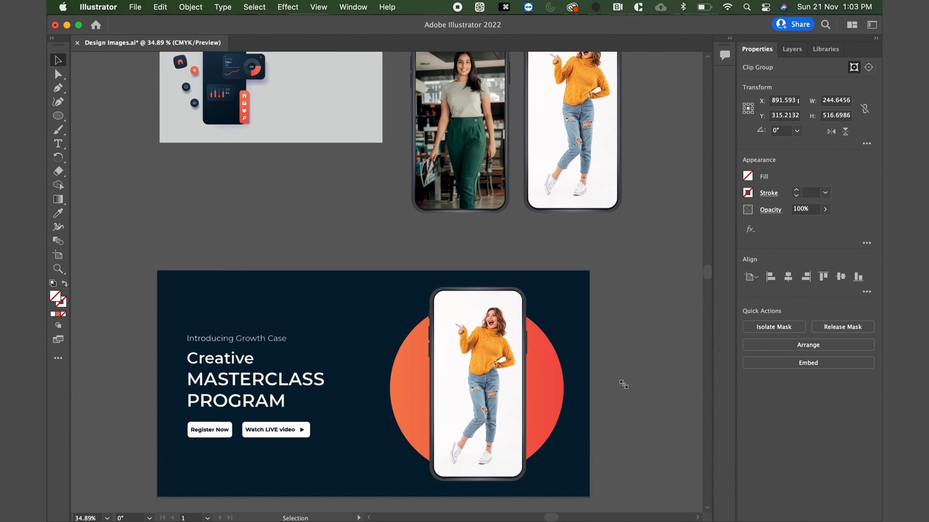
pyautogui.click(637, 346)
# Reduce the clipped photo further to about 240 by 507 pt and nudge it up against the phone screen's upper edge.
pyautogui.scroll(3, 477, 352)
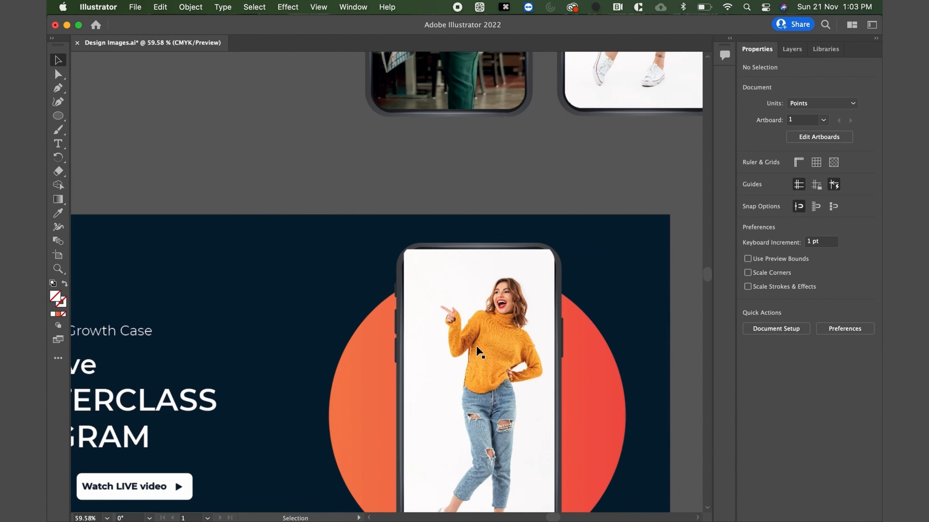
pyautogui.click(526, 275)
pyautogui.moveTo(555, 251); pyautogui.dragTo(552, 254)
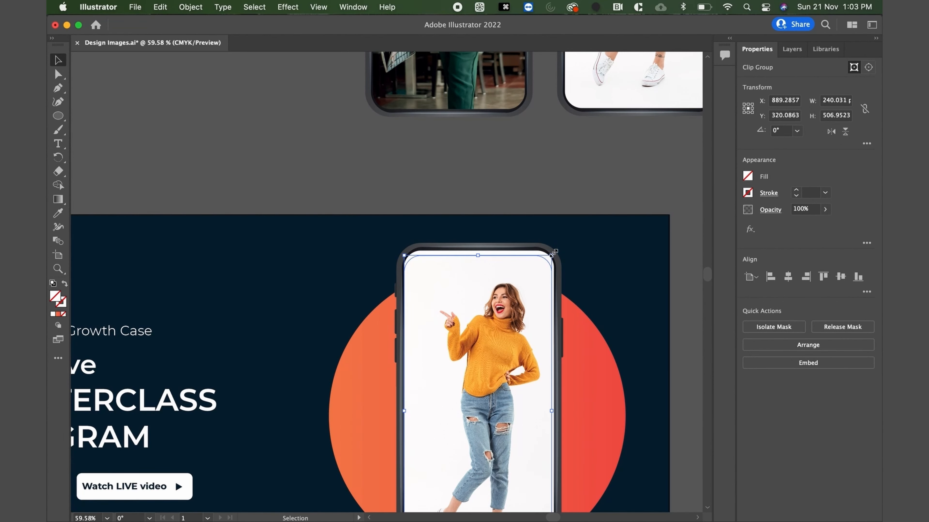
pyautogui.press('Up')
pyautogui.press('Up')
pyautogui.press('Up')
pyautogui.press('Up')
pyautogui.press('Up')
pyautogui.press('Up')
pyautogui.press('Up')
pyautogui.press('Up')
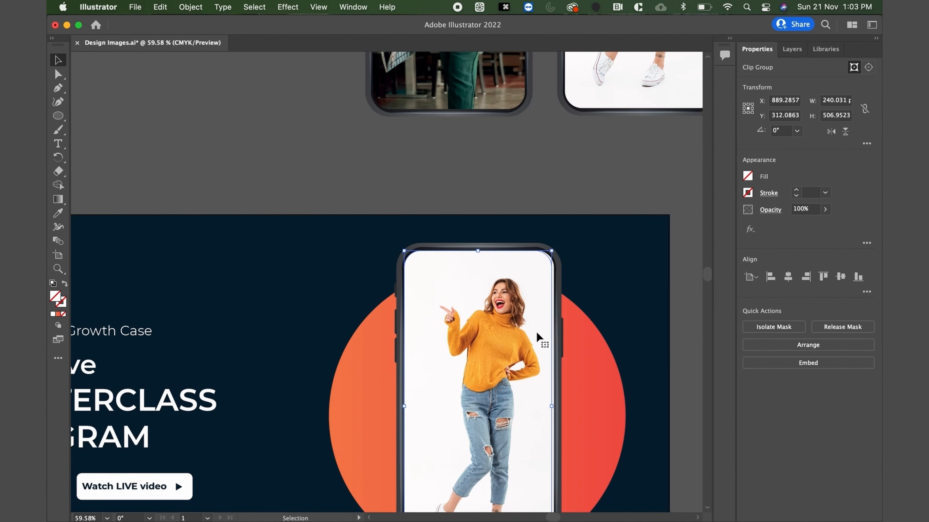
# Enlarge the clipped photo slightly from its lower corner so it fills the lower part of the phone screen.
pyautogui.scroll(-3, 535, 342)
pyautogui.scroll(2, 547, 384)
pyautogui.scroll(-4, 552, 384)
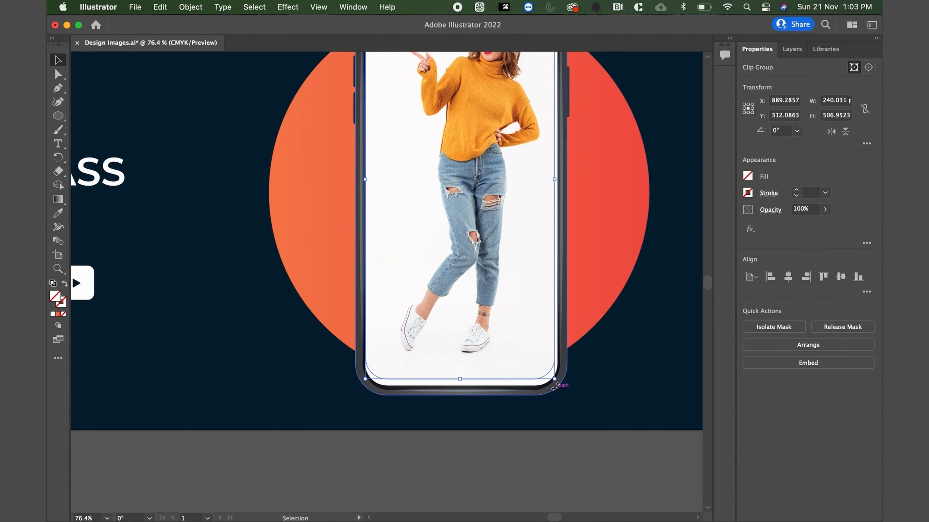
pyautogui.moveTo(554, 385); pyautogui.dragTo(558, 390)
pyautogui.scroll(-7, 474, 284)
pyautogui.click(611, 203)
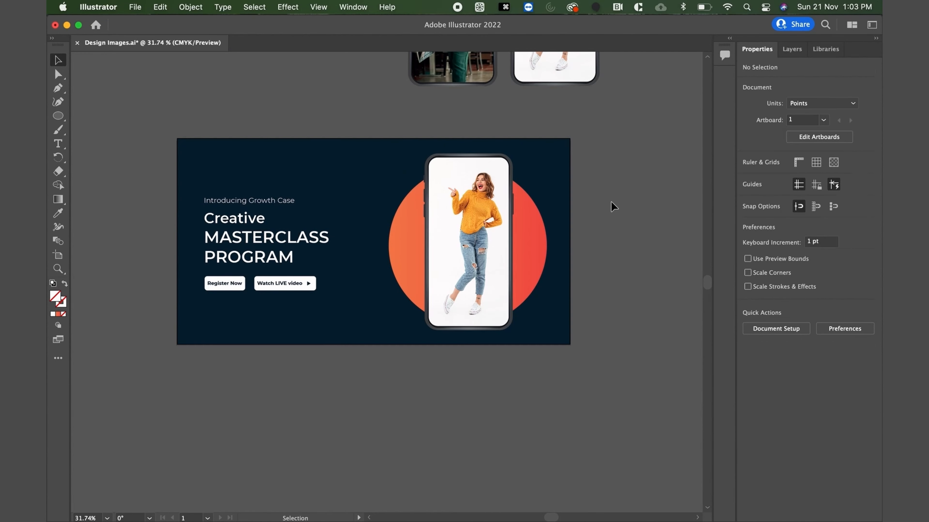
# Ungroup the app interface illustration on the gray board into its separate elements.
pyautogui.scroll(4, 613, 206)
pyautogui.hscroll(2, 612, 206)
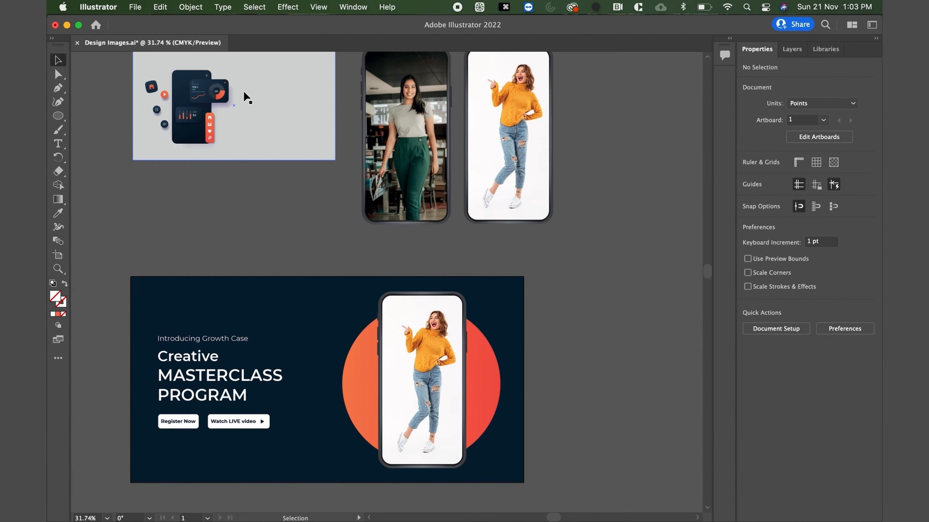
pyautogui.click(204, 99)
pyautogui.rightClick(204, 98)
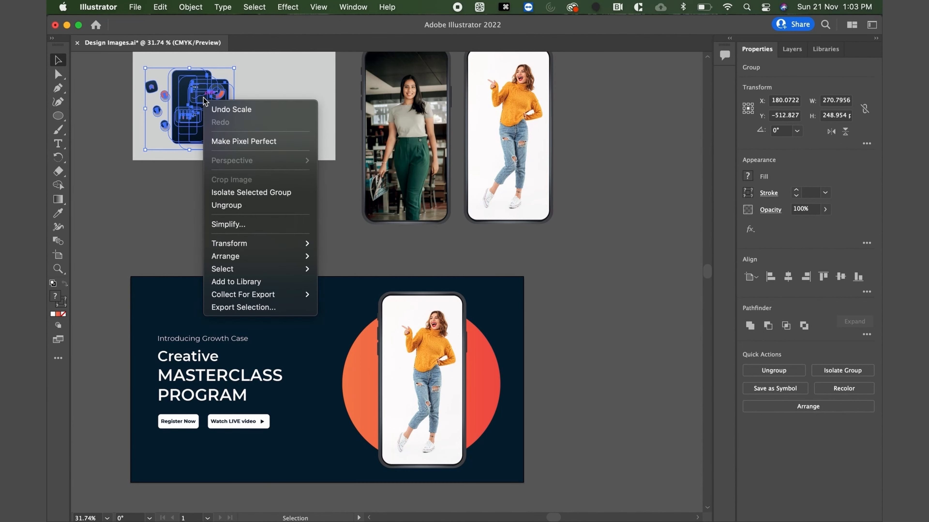
pyautogui.click(233, 209)
pyautogui.click(205, 201)
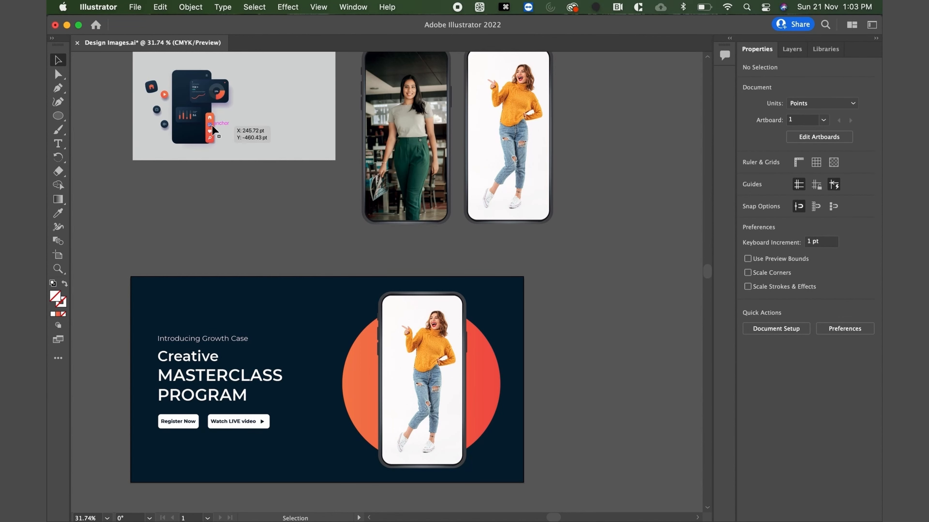
# Copy the dark dashboard card with the donut chart onto the banner, overlapping the phone's lower right edge.
pyautogui.click(210, 99)
pyautogui.press('super+c')
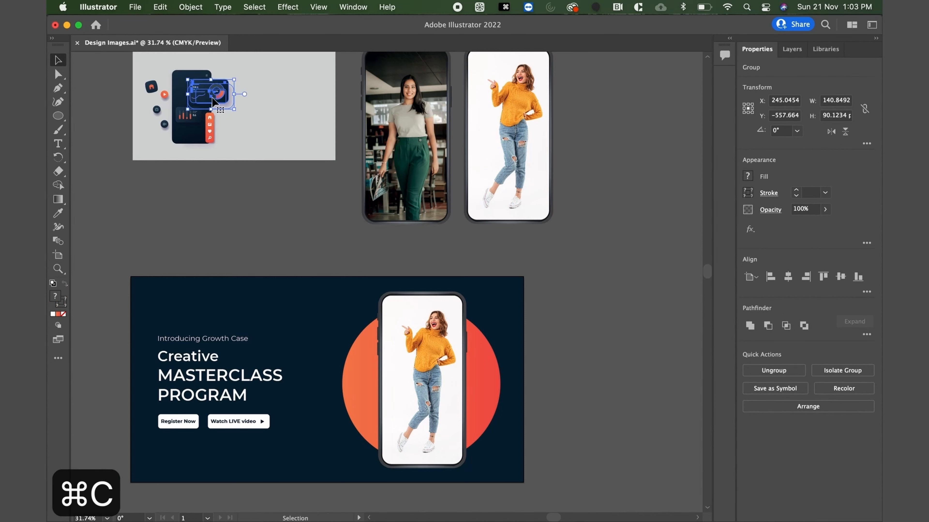
pyautogui.press('super+v')
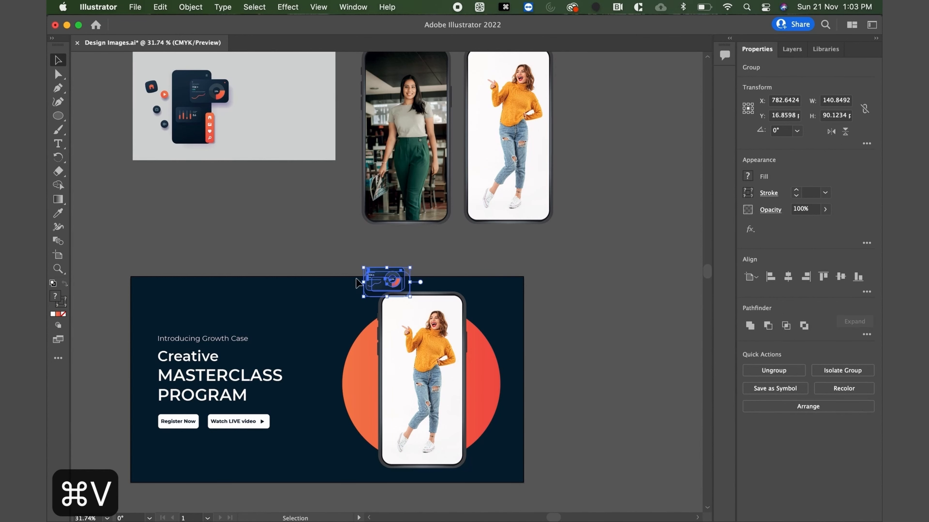
pyautogui.moveTo(390, 276); pyautogui.dragTo(474, 413)
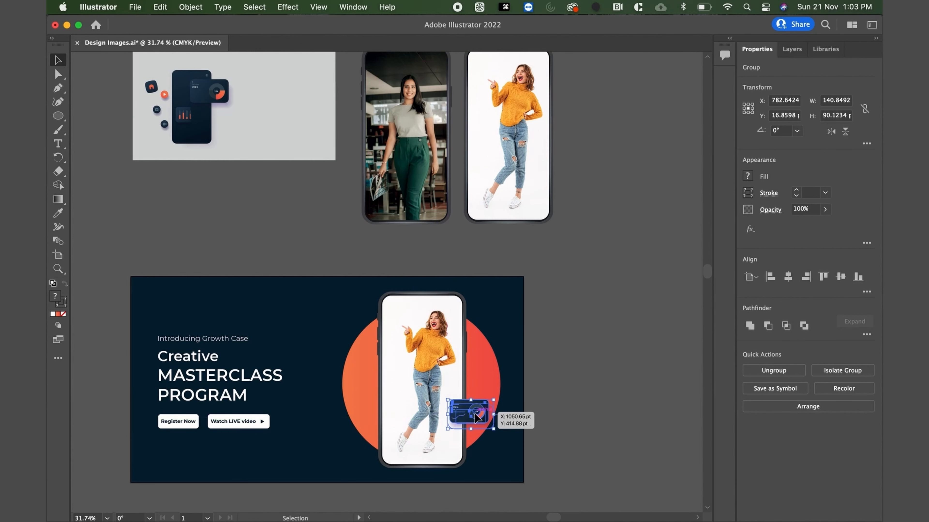
pyautogui.click(597, 361)
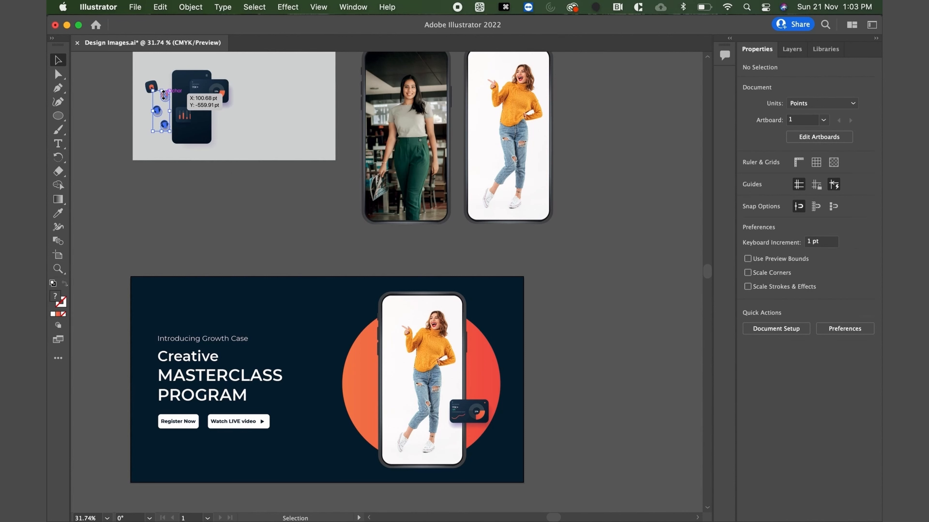
# Move the three round media icons from the gray board to the orange circle's left edge and enlarge them to about 119 by 285 pt.
pyautogui.click(164, 126)
pyautogui.moveTo(158, 112); pyautogui.dragTo(339, 382)
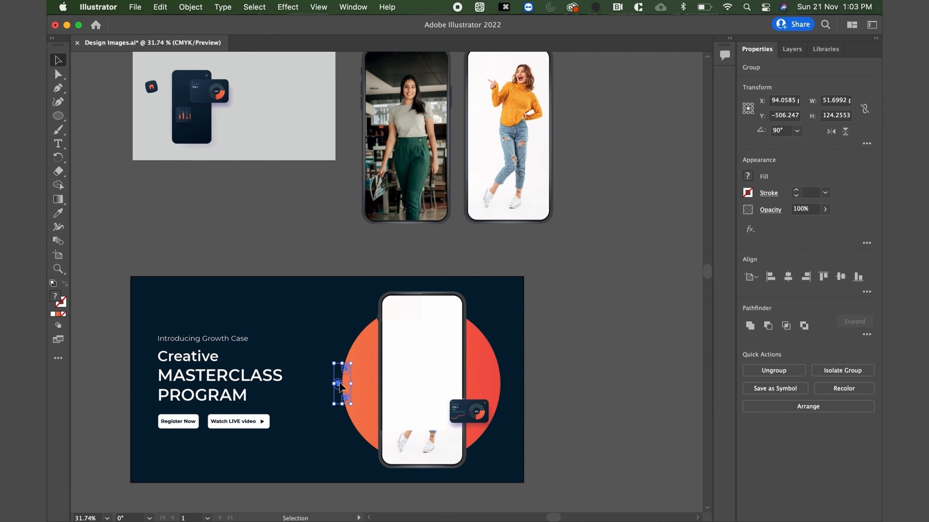
pyautogui.moveTo(315, 431); pyautogui.dragTo(312, 458)
# Bring the group of three round icons to the front and reposition it higher along the orange circle's left edge.
pyautogui.rightClick(320, 411)
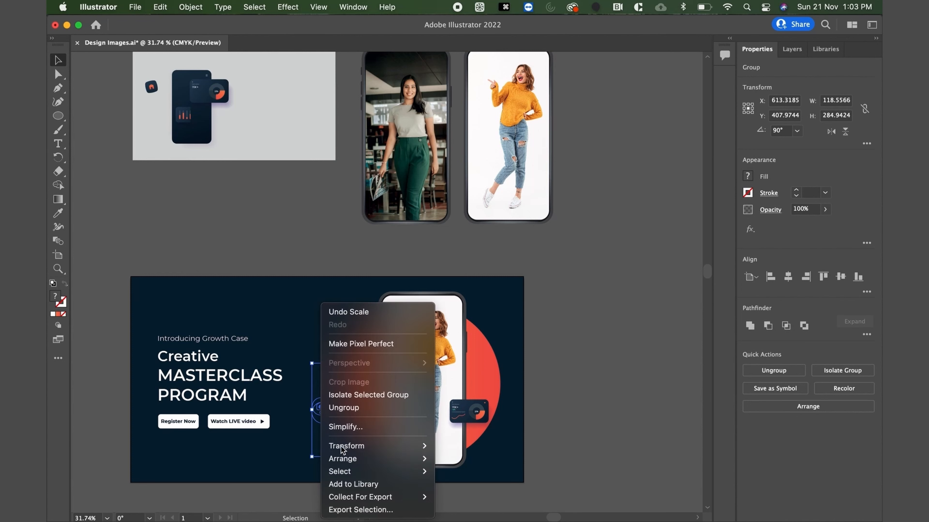
pyautogui.moveTo(351, 459)
pyautogui.click(456, 452)
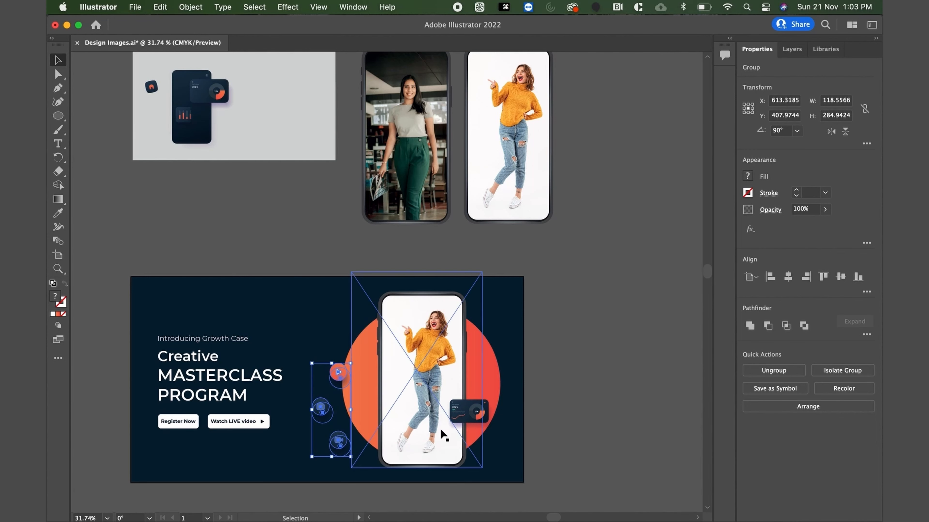
pyautogui.scroll(-3, 374, 368)
pyautogui.scroll(5, 365, 344)
pyautogui.moveTo(332, 263); pyautogui.dragTo(351, 227)
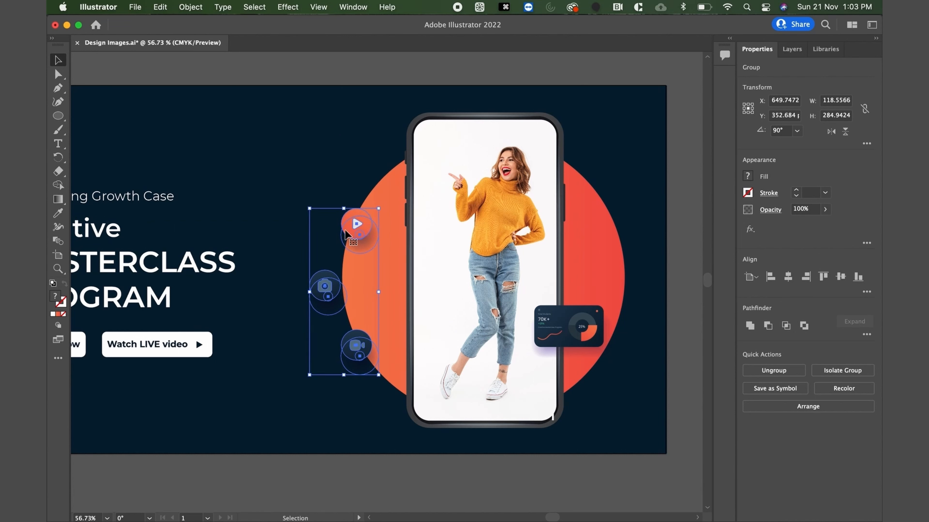
# Ungroup the round icons and move the camera icon about 31 pt right onto the orange circle's edge.
pyautogui.rightClick(328, 293)
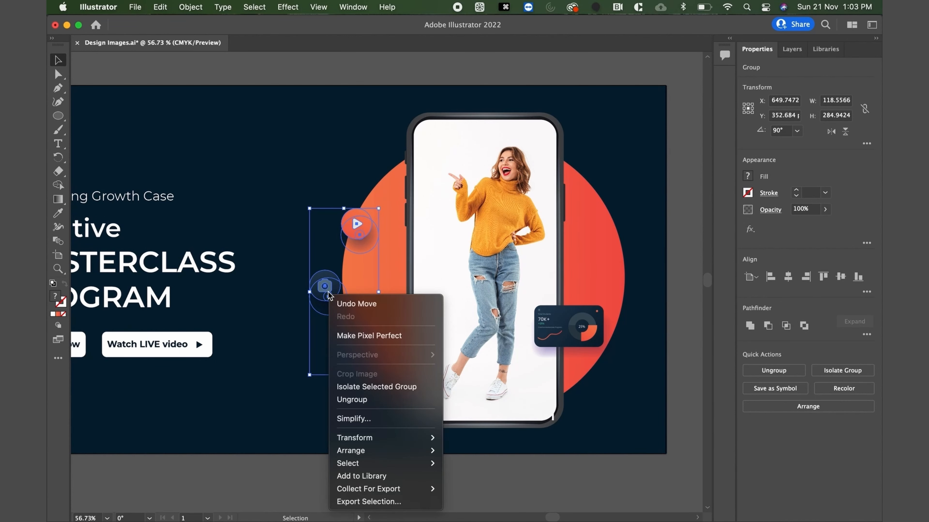
pyautogui.click(356, 400)
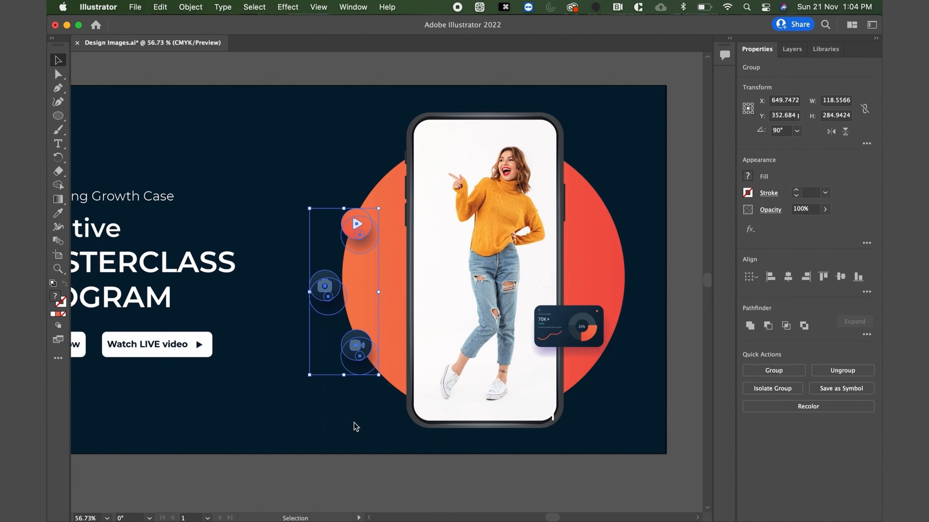
pyautogui.click(342, 480)
pyautogui.click(325, 289)
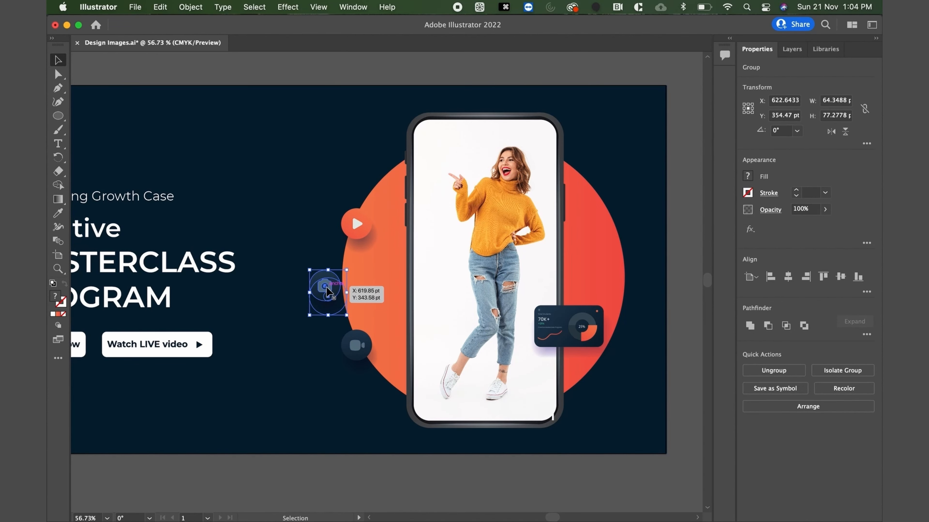
pyautogui.moveTo(327, 291); pyautogui.dragTo(341, 286)
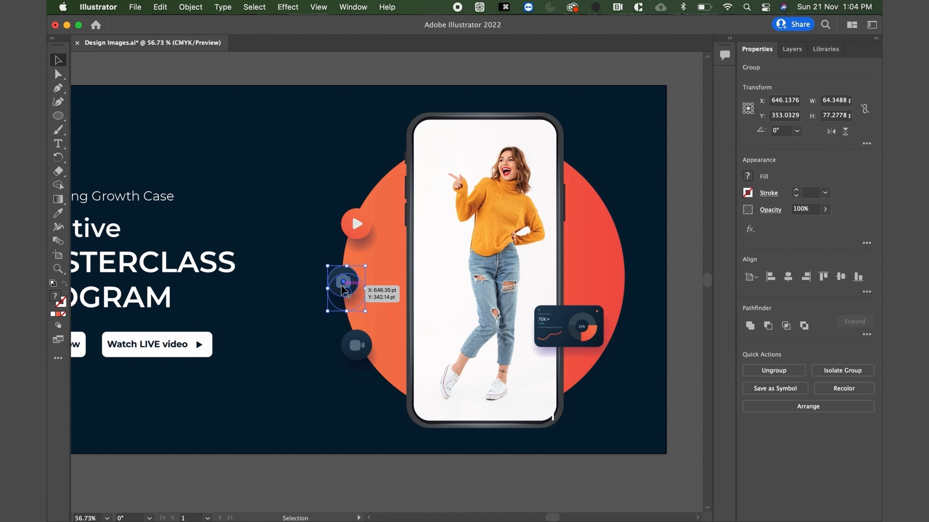
# Nudge the play and video icons up about 7 pt to space them evenly around the camera icon.
pyautogui.click(353, 346)
pyautogui.press('Up')
pyautogui.press('Up')
pyautogui.press('Up')
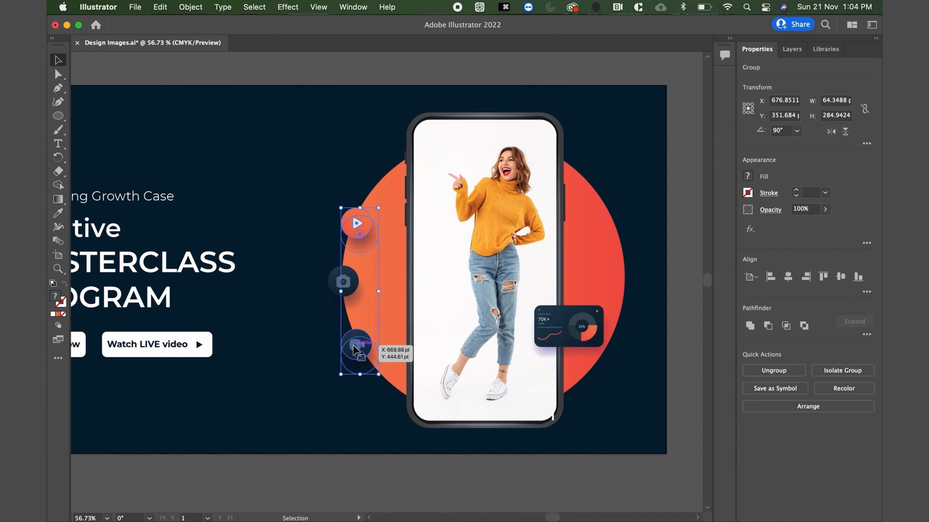
pyautogui.press('Up')
pyautogui.press('Up')
pyautogui.press('Up')
pyautogui.press('Up')
pyautogui.press('Up')
pyautogui.press('Up')
pyautogui.press('Up')
pyautogui.press('Up')
pyautogui.press('Up')
pyautogui.press('Up')
pyautogui.press('Up')
pyautogui.press('Up')
pyautogui.press('Up')
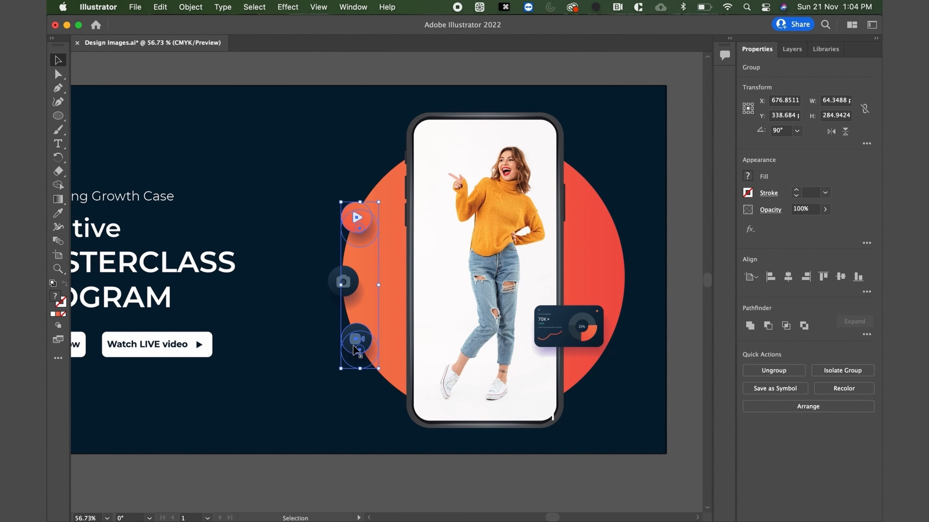
pyautogui.scroll(-5, 352, 344)
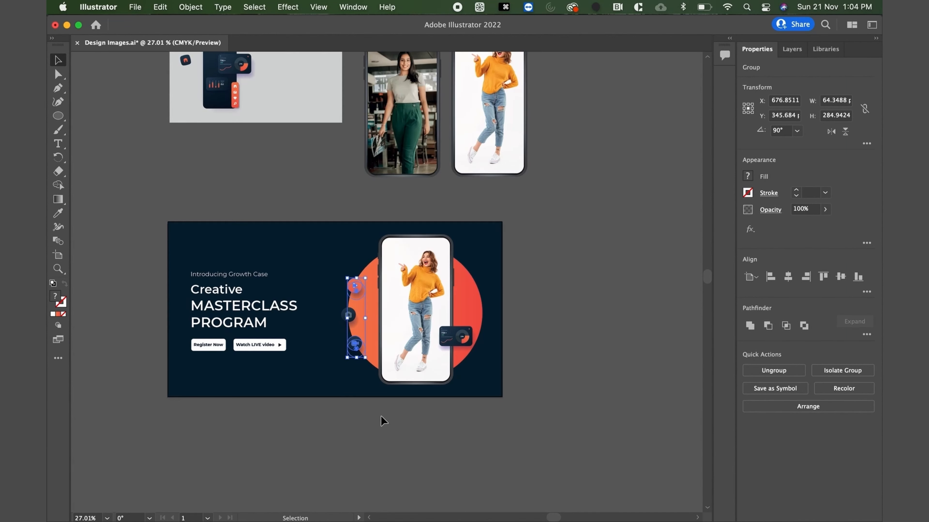
pyautogui.click(381, 417)
pyautogui.scroll(3, 351, 308)
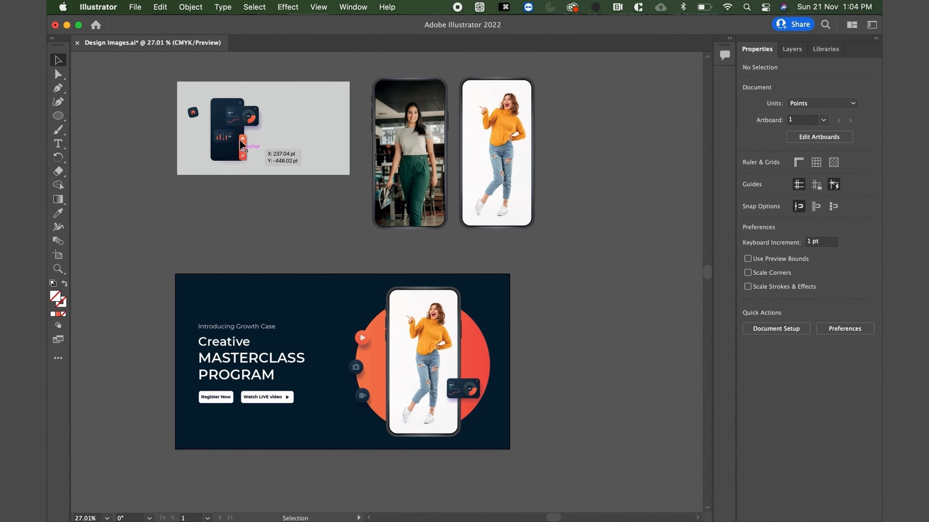
# Move the orange vertical icon bar from the gray board onto the lower left of the phone and bring it to the front.
pyautogui.click(245, 146)
pyautogui.moveTo(244, 146); pyautogui.dragTo(397, 390)
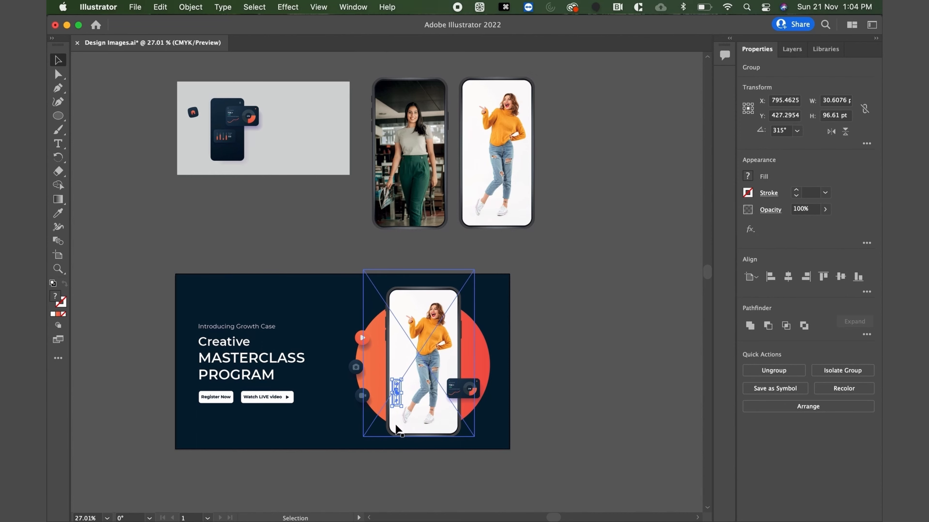
pyautogui.scroll(5, 397, 426)
pyautogui.rightClick(401, 354)
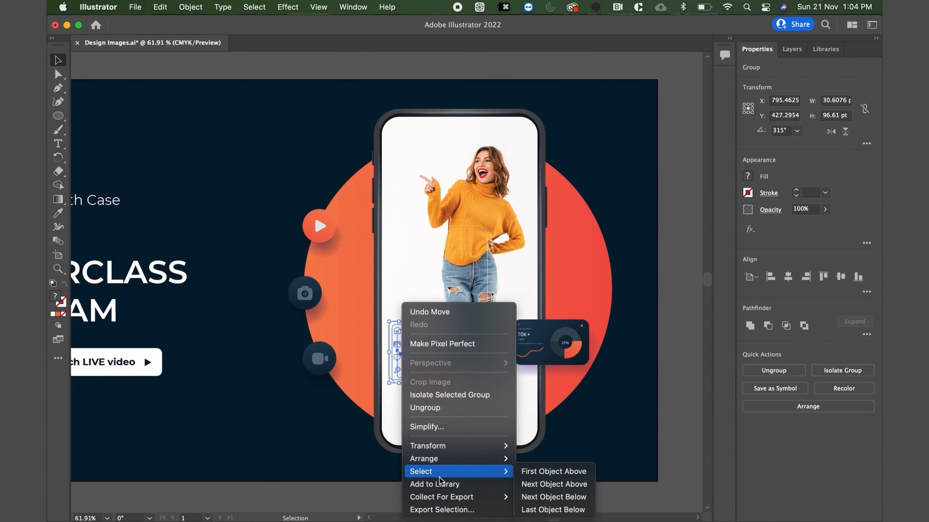
pyautogui.moveTo(423, 459)
pyautogui.click(541, 446)
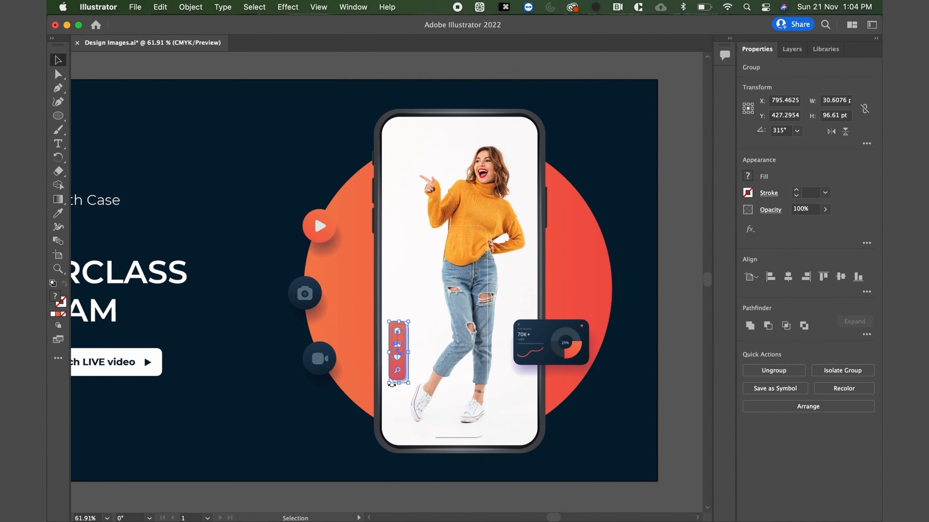
# Enlarge the orange icon bar to about 50 by 159 pt and place it on the phone screen left of the woman's legs.
pyautogui.moveTo(388, 383); pyautogui.dragTo(354, 426)
pyautogui.moveTo(396, 379); pyautogui.dragTo(409, 319)
pyautogui.scroll(-5, 410, 318)
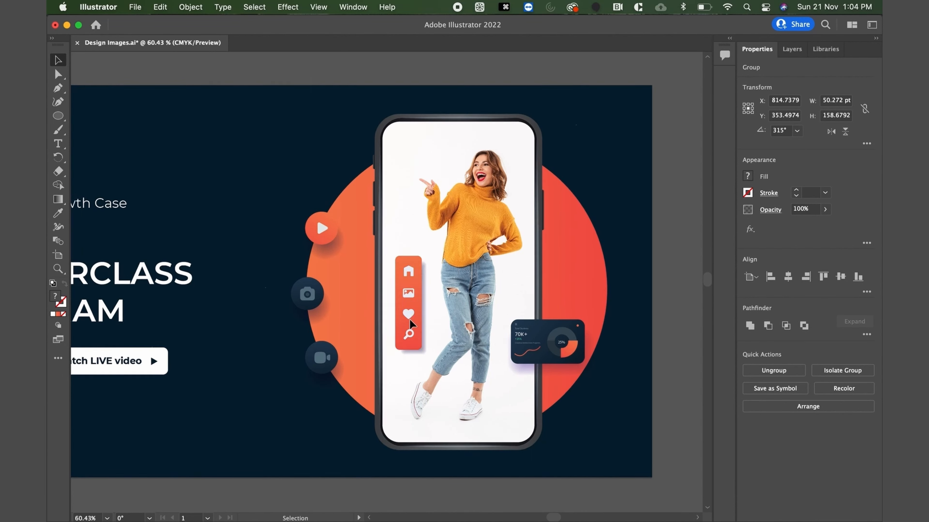
pyautogui.click(555, 270)
# Move the small bar-chart card from the gray board to the phone's lower-left edge and bring it to the front.
pyautogui.scroll(3, 559, 273)
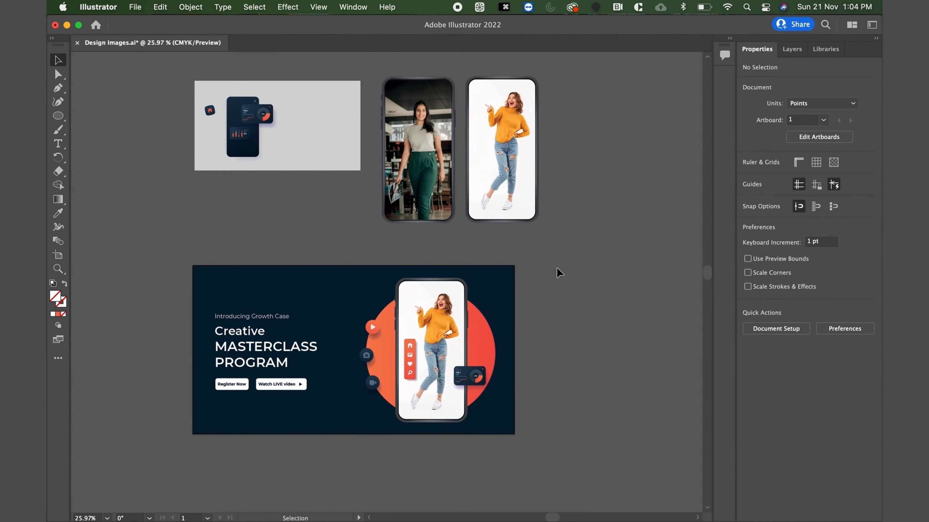
pyautogui.click(248, 140)
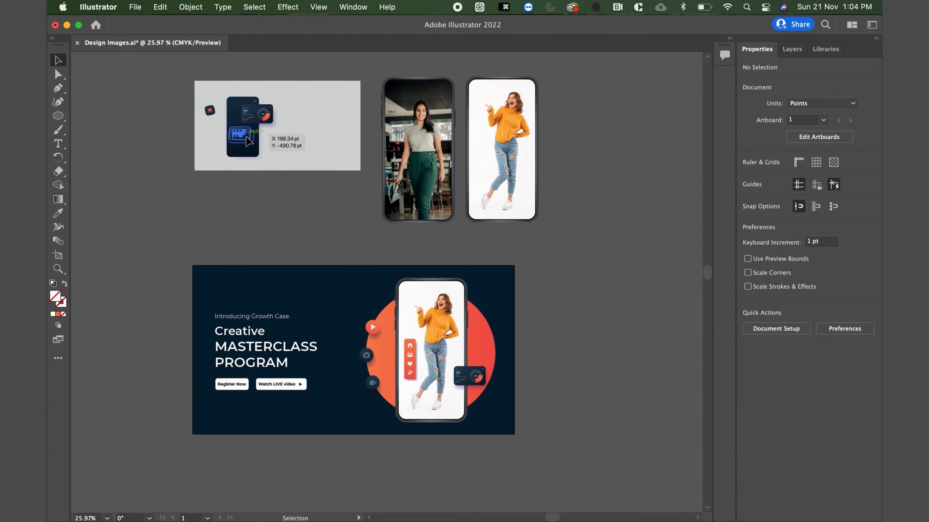
pyautogui.moveTo(247, 140); pyautogui.dragTo(398, 403)
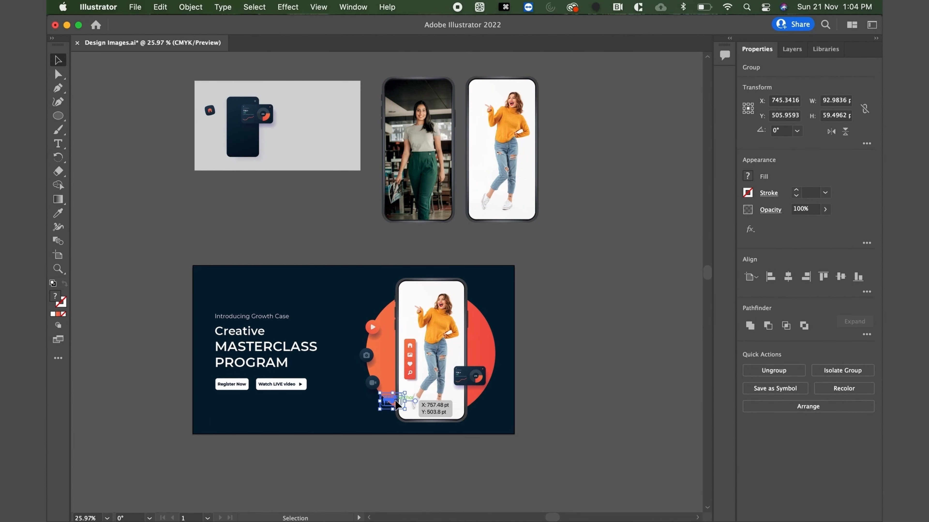
pyautogui.scroll(5, 397, 403)
pyautogui.rightClick(396, 403)
pyautogui.moveTo(475, 459)
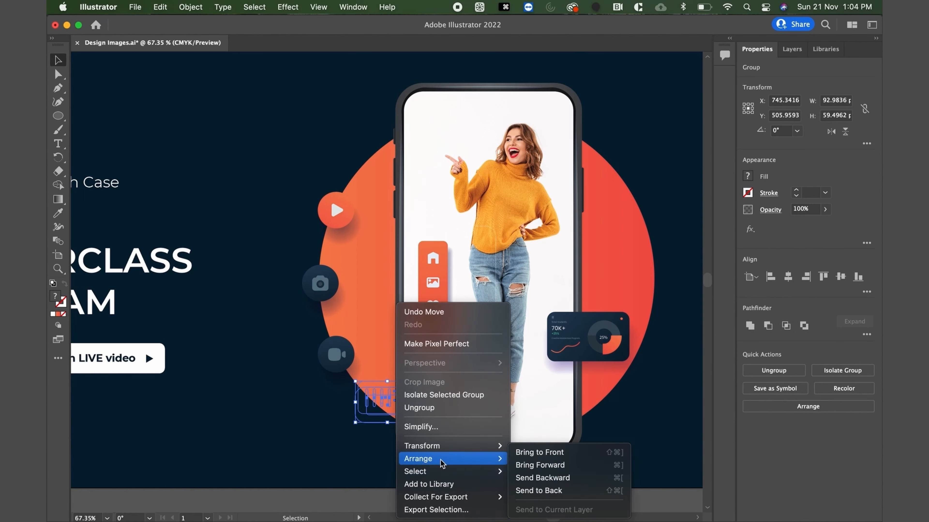
pyautogui.click(544, 450)
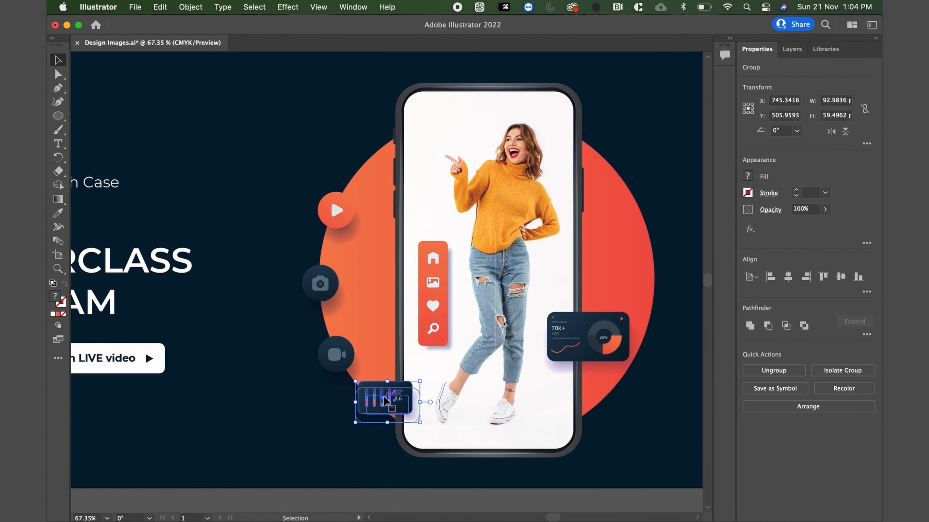
# Shift the bar-chart card about 24 pt right and 4 pt up so it overlaps the phone's lower-left edge.
pyautogui.moveTo(393, 402); pyautogui.dragTo(403, 401)
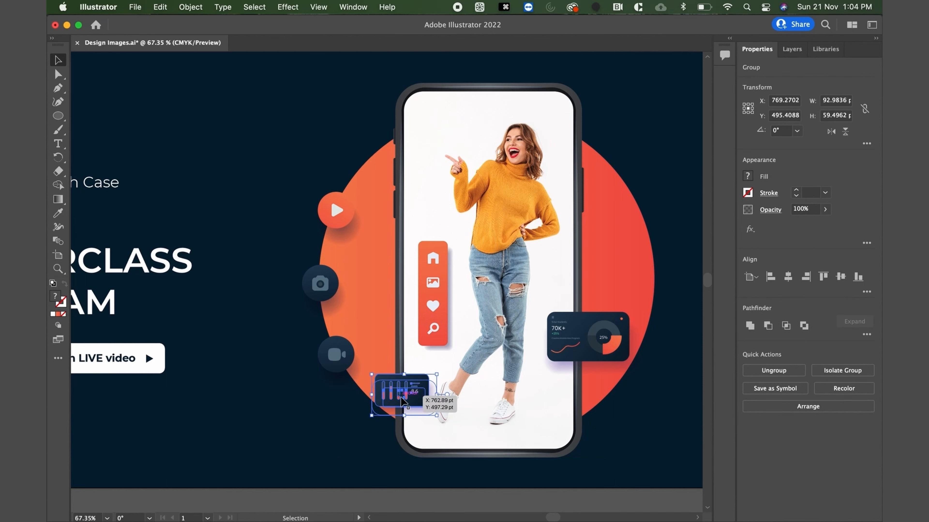
pyautogui.press('Up')
pyautogui.press('Up')
pyautogui.press('Up')
pyautogui.scroll(-3, 402, 402)
pyautogui.hscroll(3, 403, 401)
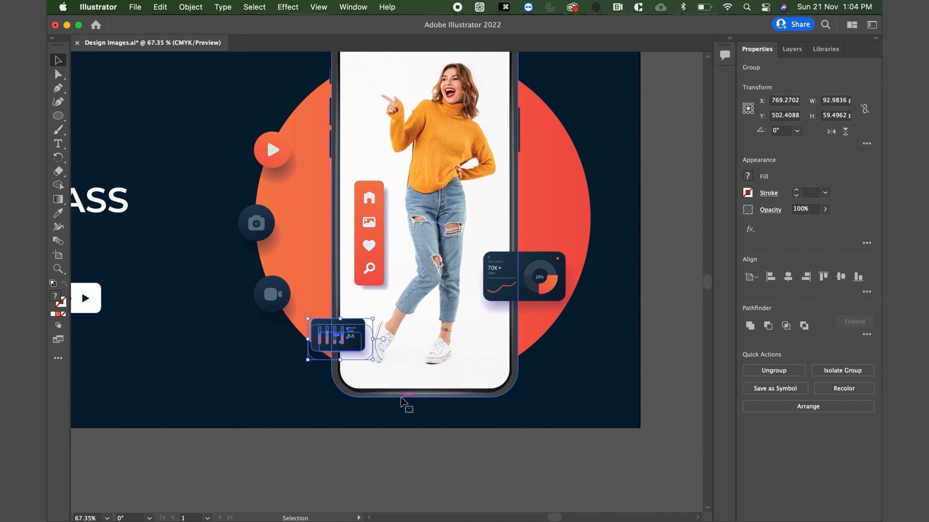
pyautogui.click(463, 460)
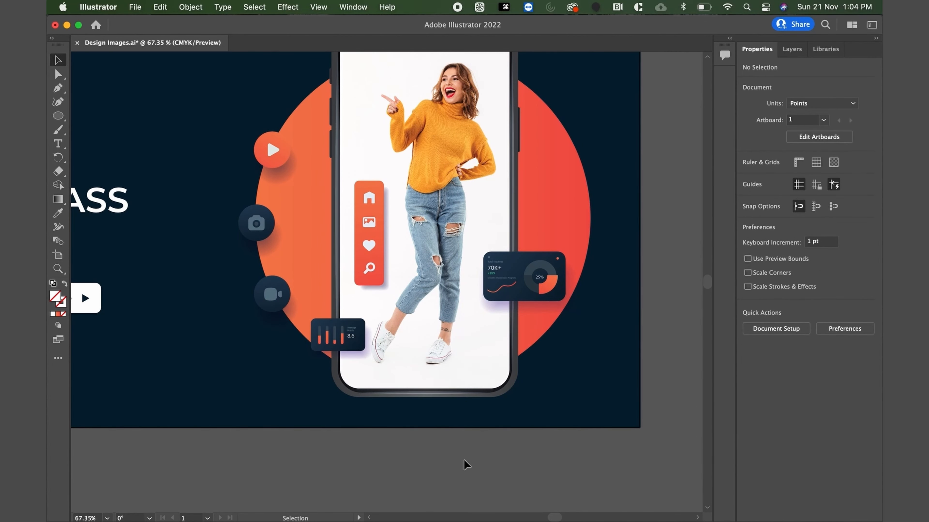
# Draw a triangle about 58 by 50 pt with the Polygon tool beside the phone's lower-right corner.
pyautogui.scroll(-4, 463, 459)
pyautogui.scroll(8, 532, 414)
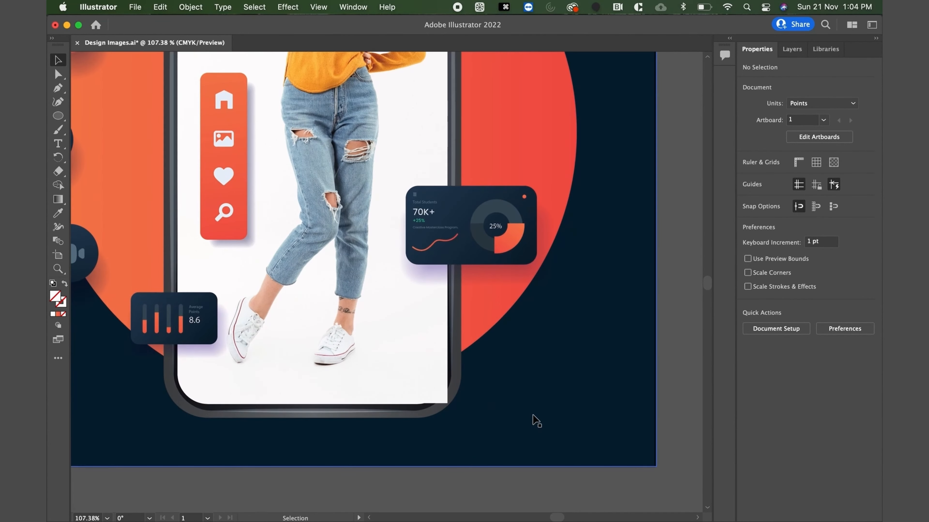
pyautogui.scroll(3, 532, 415)
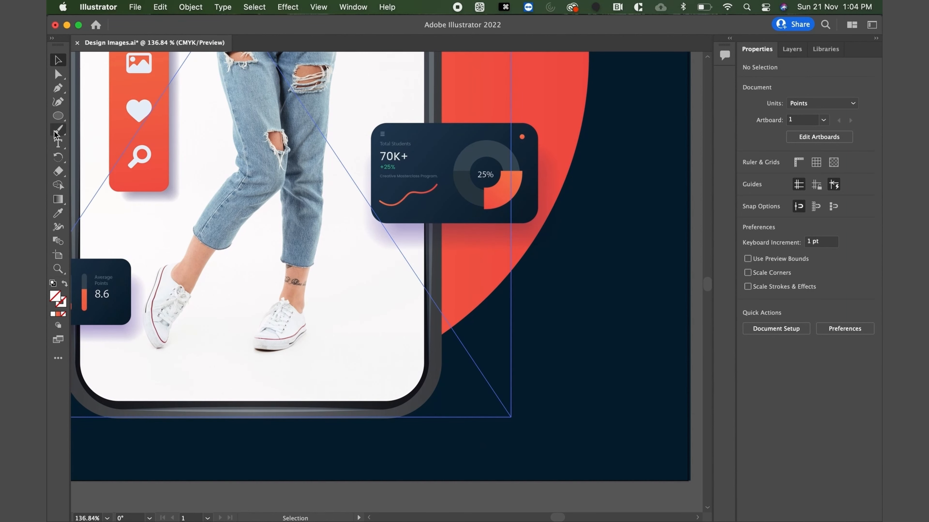
pyautogui.click(57, 117)
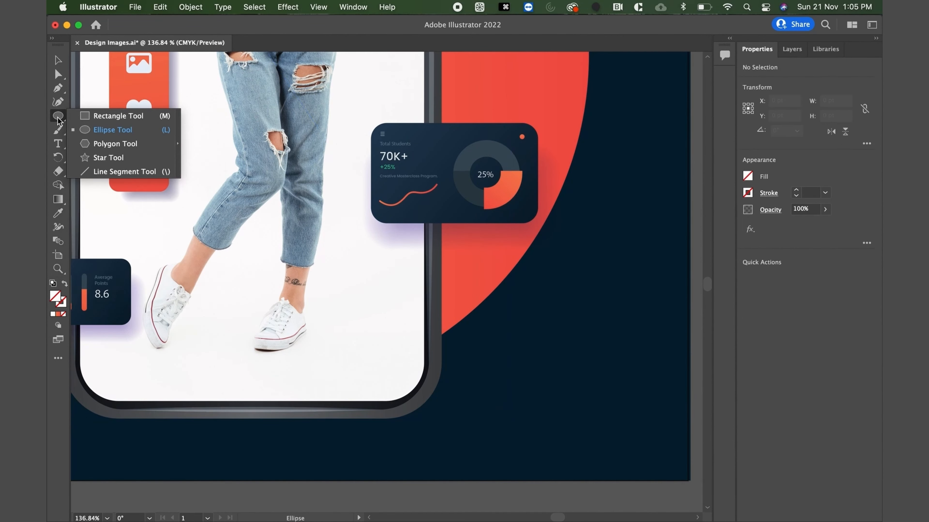
pyautogui.click(96, 143)
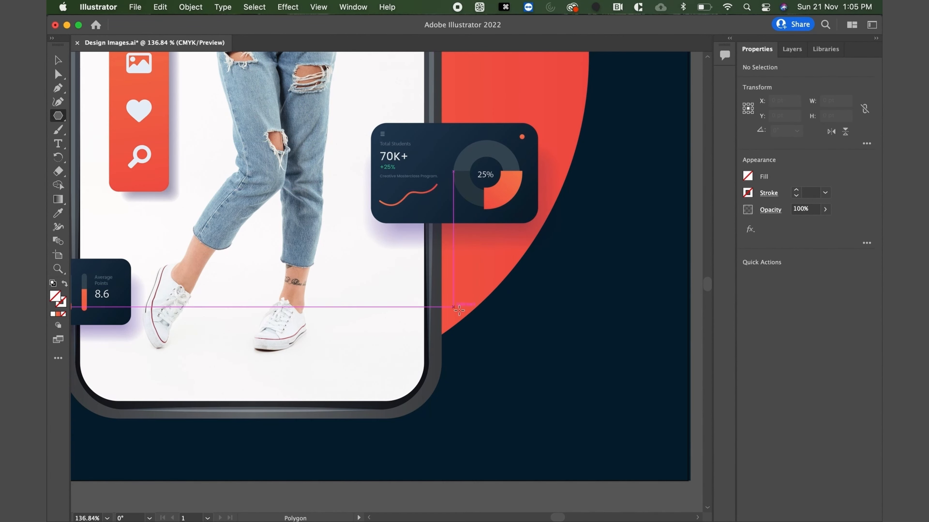
pyautogui.moveTo(508, 348); pyautogui.dragTo(543, 384)
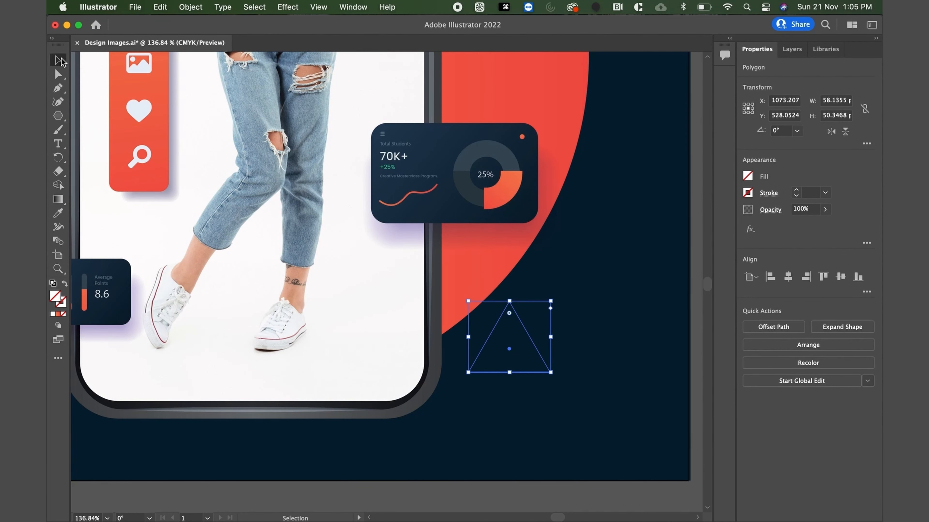
# Fill the triangle with the orange gradient sampled from the donut chart's orange segment.
pyautogui.click(58, 212)
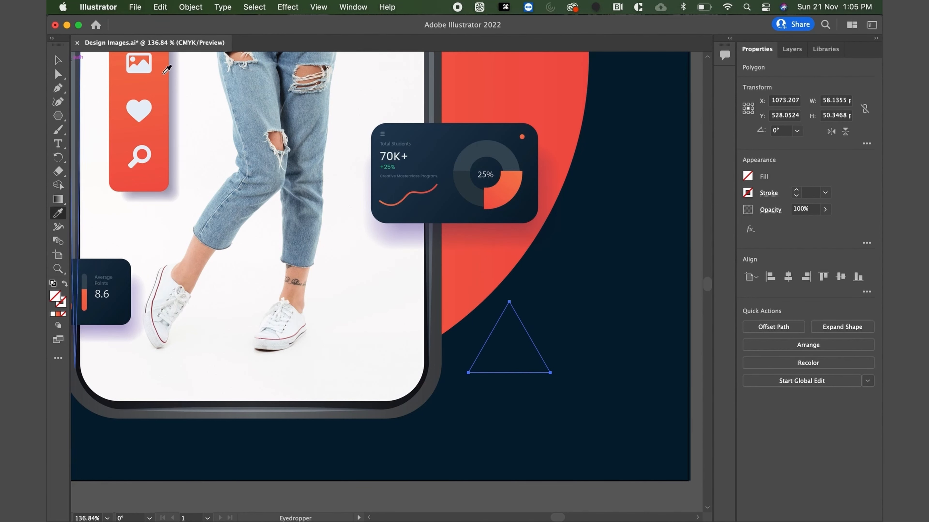
pyautogui.click(502, 191)
pyautogui.click(58, 60)
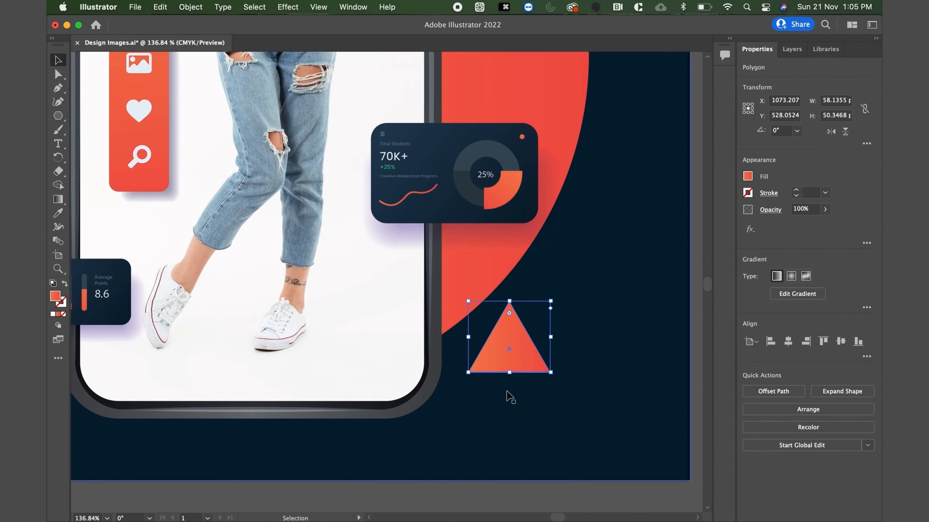
# Shrink the triangle to about 13 by 11 pt and nudge it 10 pt left and 6 pt up, beside the phone's edge.
pyautogui.scroll(-5, 508, 395)
pyautogui.scroll(6, 508, 395)
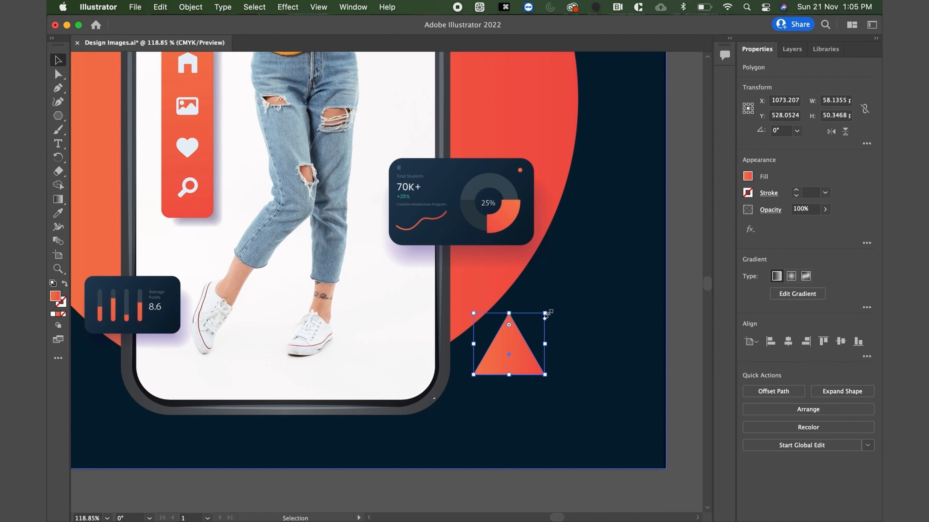
pyautogui.moveTo(545, 315); pyautogui.dragTo(490, 351)
pyautogui.hotkey('shift', 'Up')
pyautogui.hotkey('shift', 'Up')
pyautogui.hotkey('shift', 'Left')
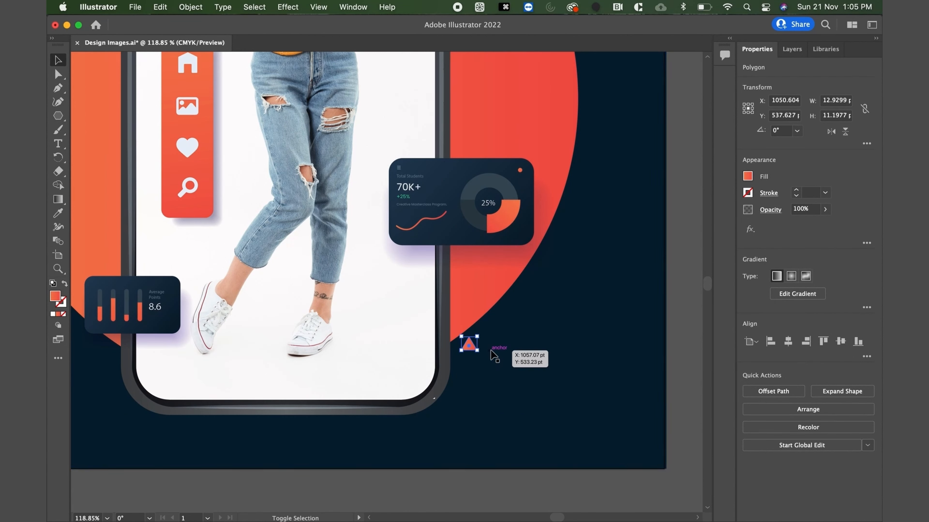
# Resize the clipped photo slightly from its lower-right corner to fit the phone frame.
pyautogui.click(417, 362)
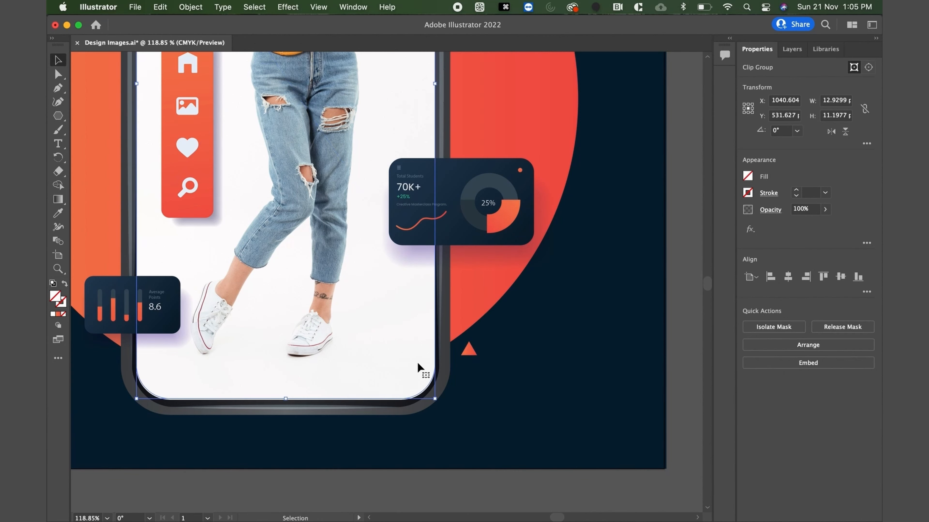
pyautogui.moveTo(435, 399); pyautogui.dragTo(435, 397)
pyautogui.click(445, 468)
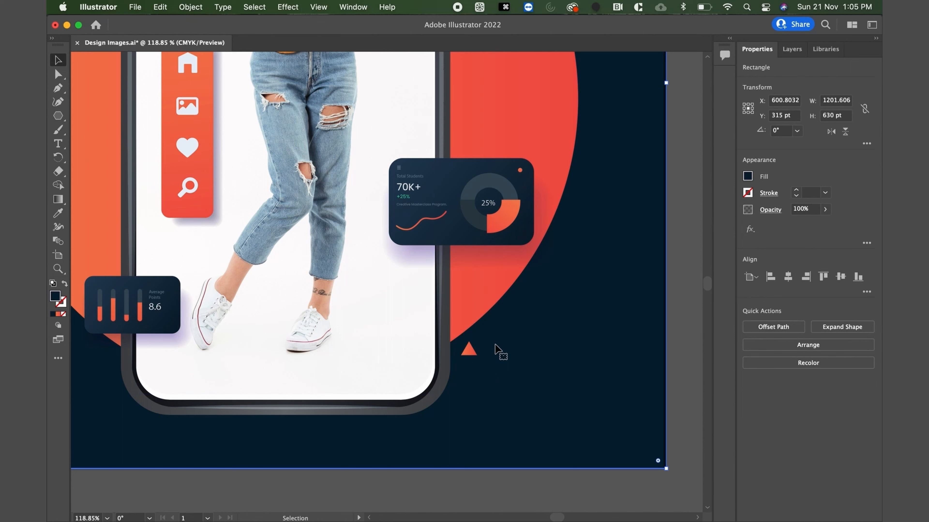
# Duplicate the small orange triangle twice in a column below it and recolor both copies white.
pyautogui.click(470, 351)
pyautogui.moveTo(470, 352); pyautogui.dragTo(471, 395)
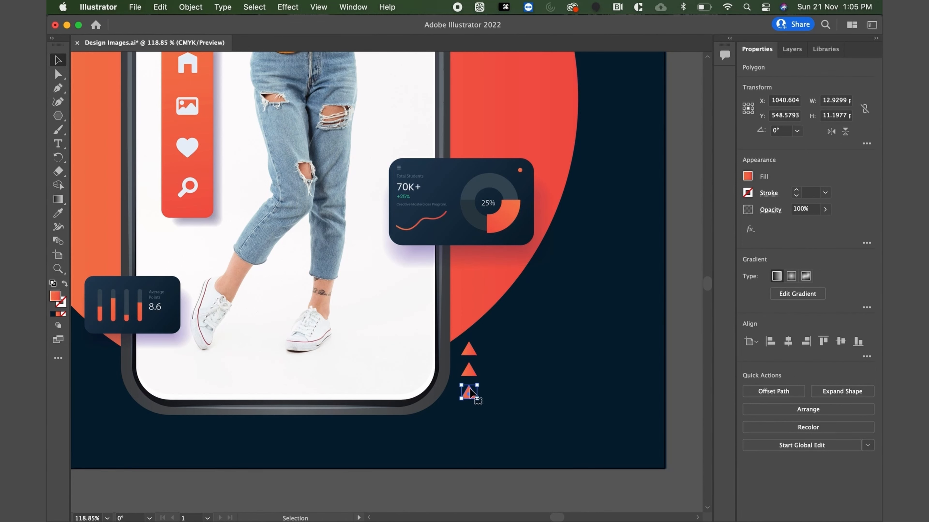
pyautogui.keyDown('shift'); pyautogui.click(471, 374); pyautogui.keyUp('shift')
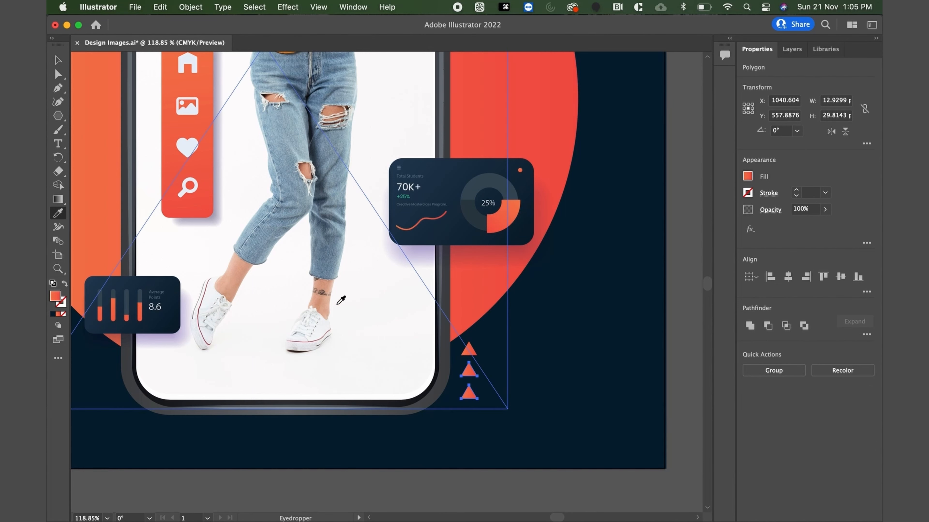
pyautogui.press('i')
pyautogui.click(406, 351)
pyautogui.click(58, 61)
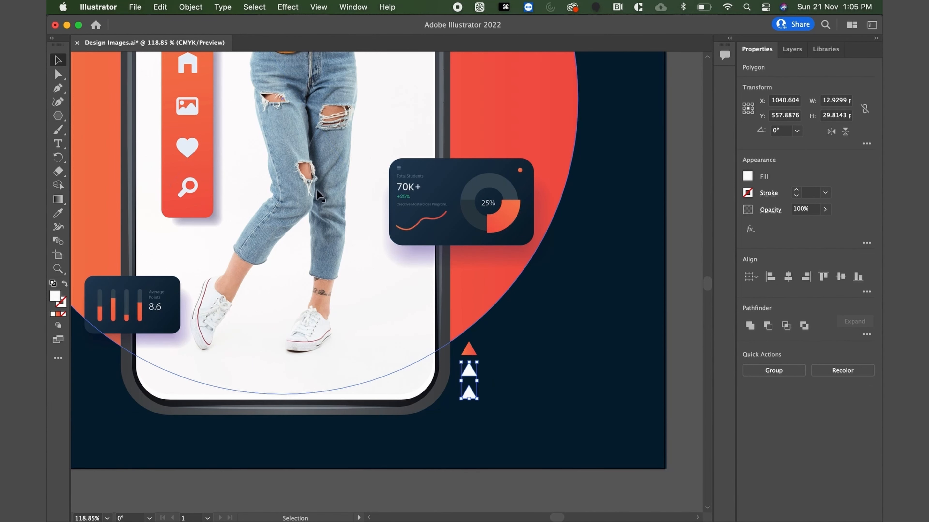
pyautogui.press('super+0')
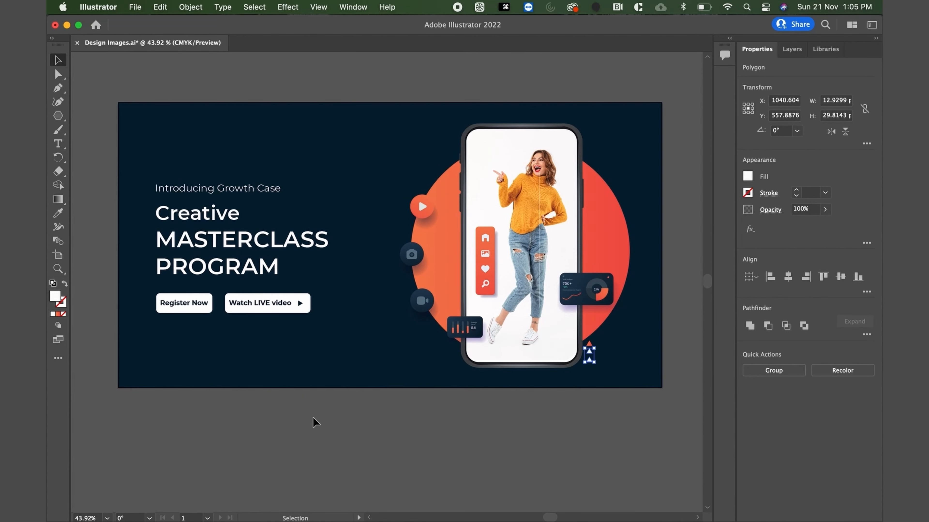
pyautogui.click(317, 422)
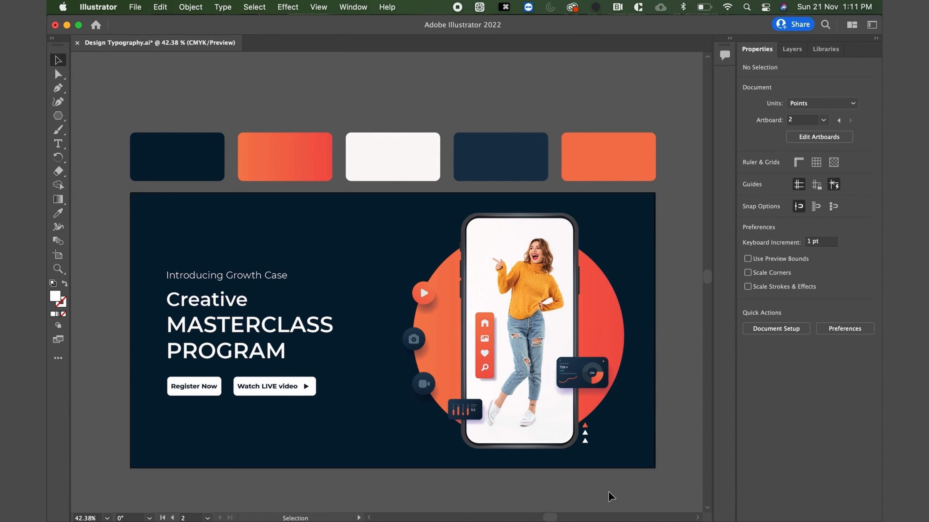
# Recolor the words "Growth Case" in the introductory line with the solid orange palette swatch.
pyautogui.hscroll(-2, 467, 484)
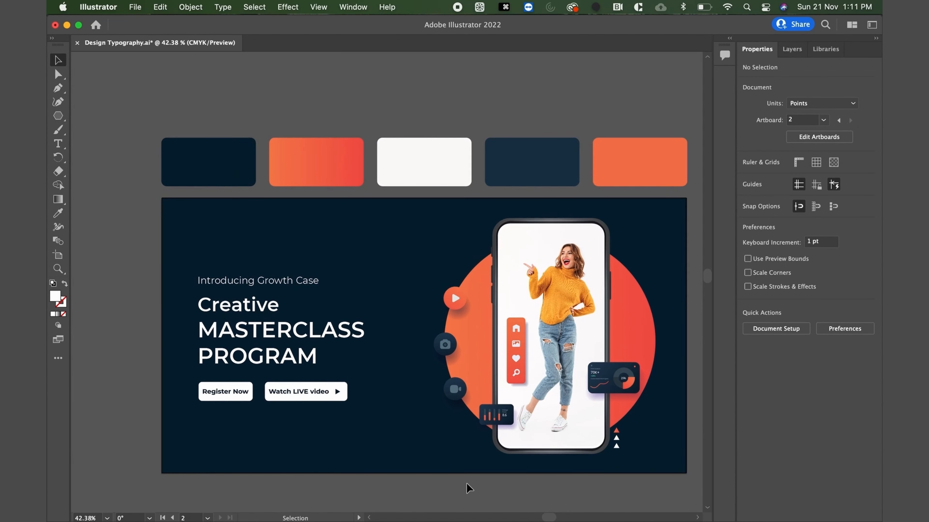
pyautogui.scroll(3, 467, 484)
pyautogui.scroll(-2, 468, 487)
pyautogui.hscroll(-1, 468, 487)
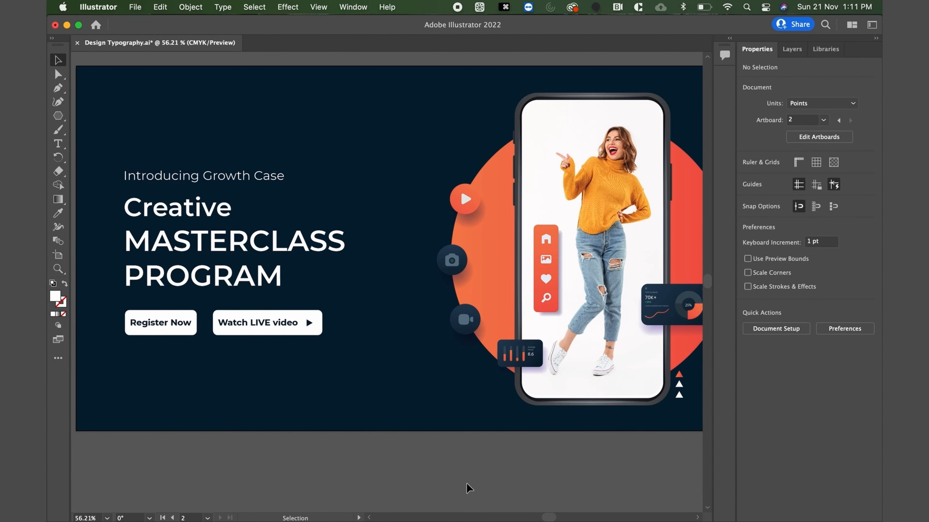
pyautogui.hscroll(-3, 326, 373)
pyautogui.scroll(3, 256, 203)
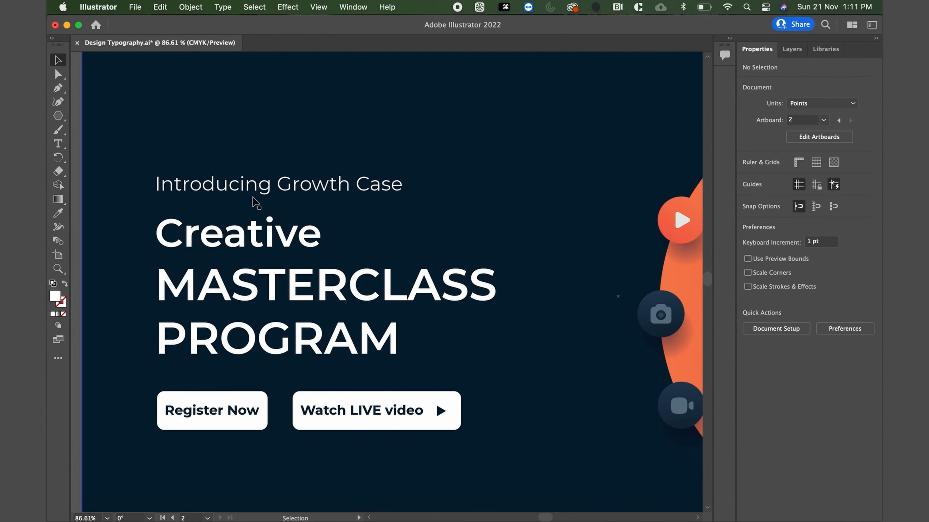
pyautogui.doubleClick(279, 185)
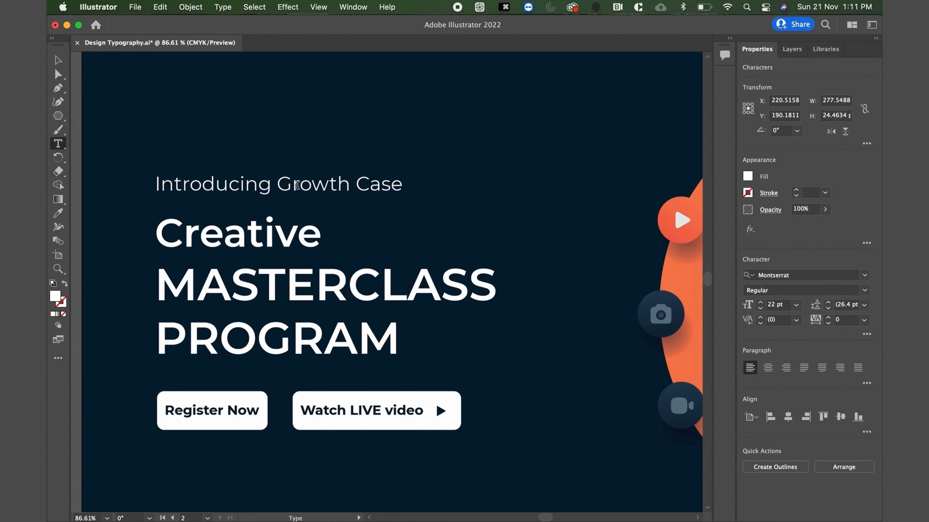
pyautogui.moveTo(278, 184); pyautogui.dragTo(426, 185)
pyautogui.scroll(-5, 386, 294)
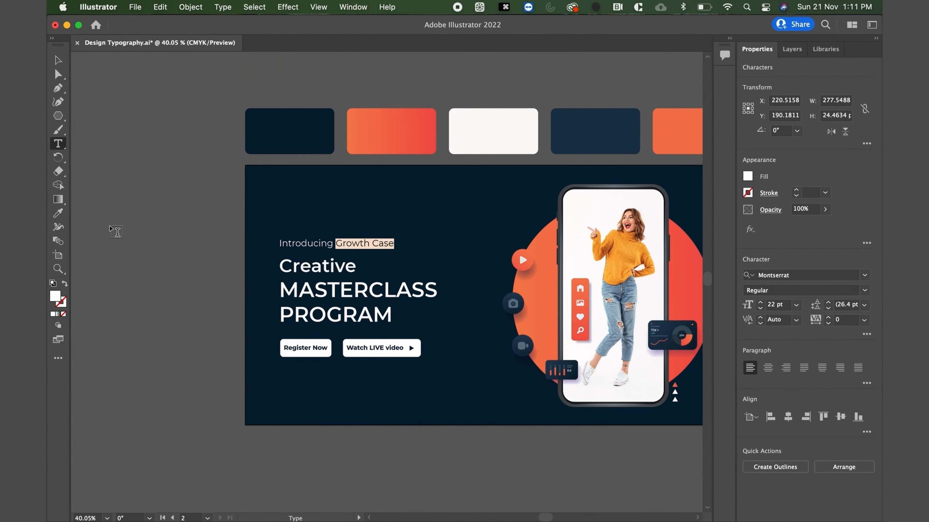
pyautogui.click(58, 213)
pyautogui.click(669, 145)
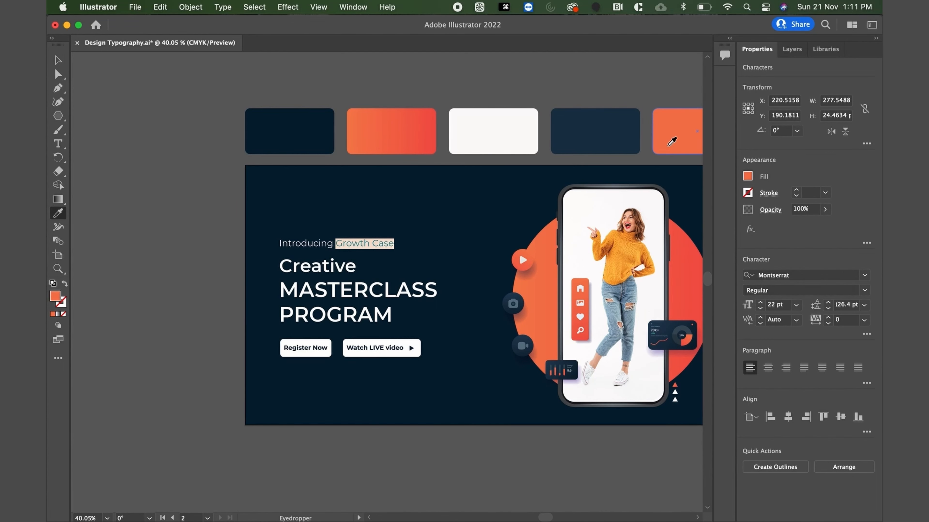
pyautogui.click(58, 60)
pyautogui.click(215, 260)
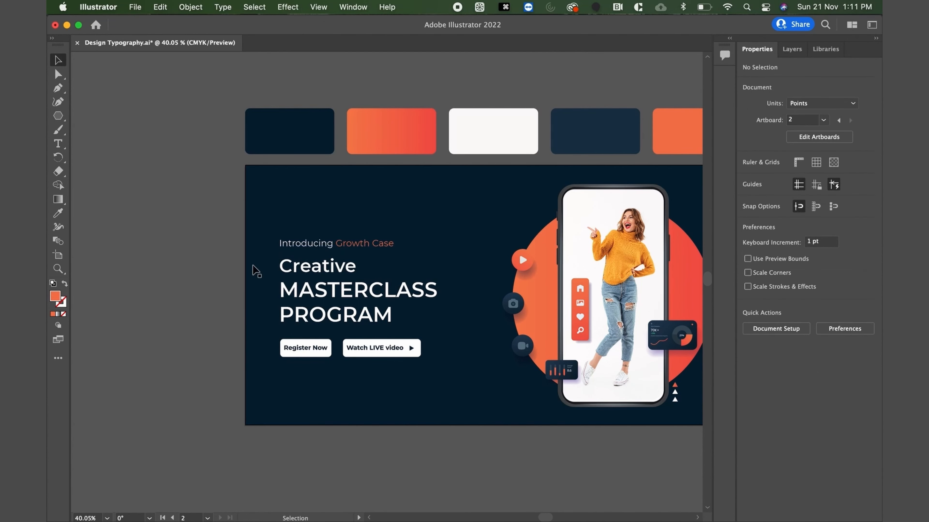
# Change the font style of the "Introducing Growth Case" line to Montserrat Medium.
pyautogui.scroll(4, 343, 298)
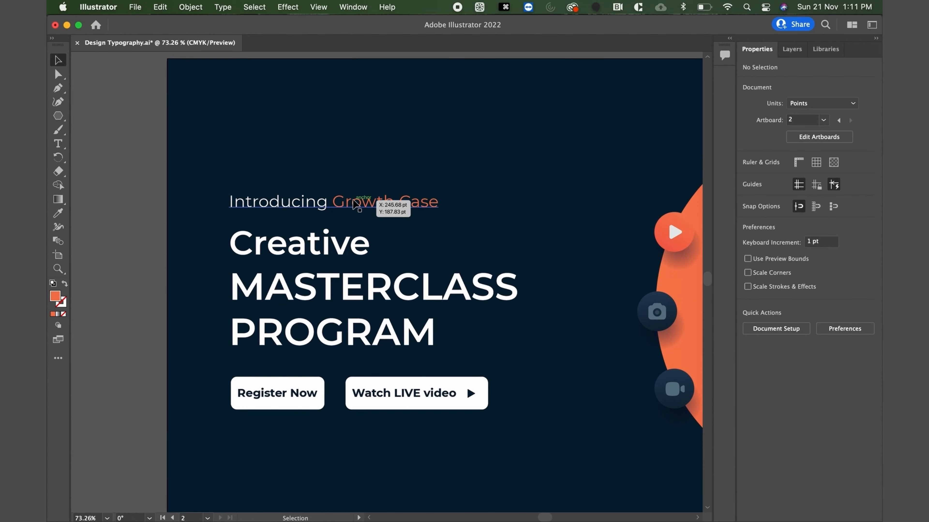
pyautogui.click(409, 203)
pyautogui.click(864, 291)
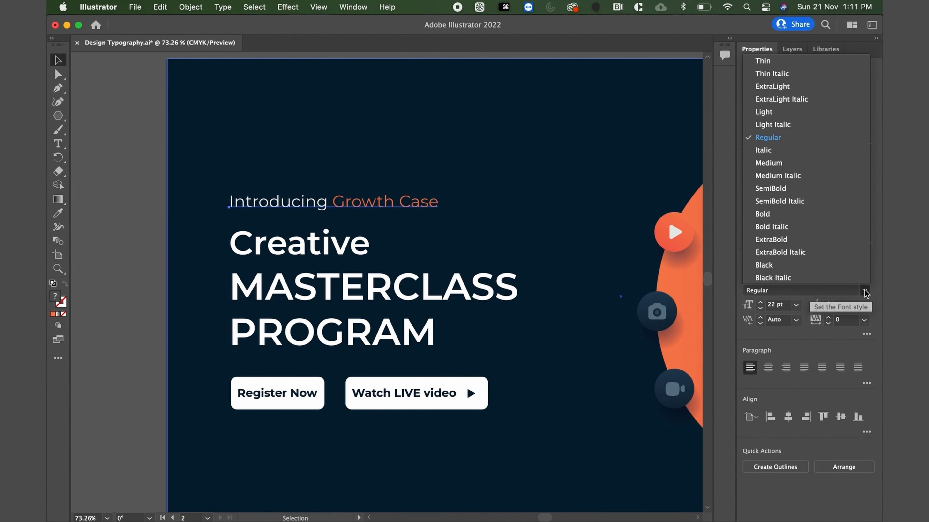
pyautogui.click(767, 163)
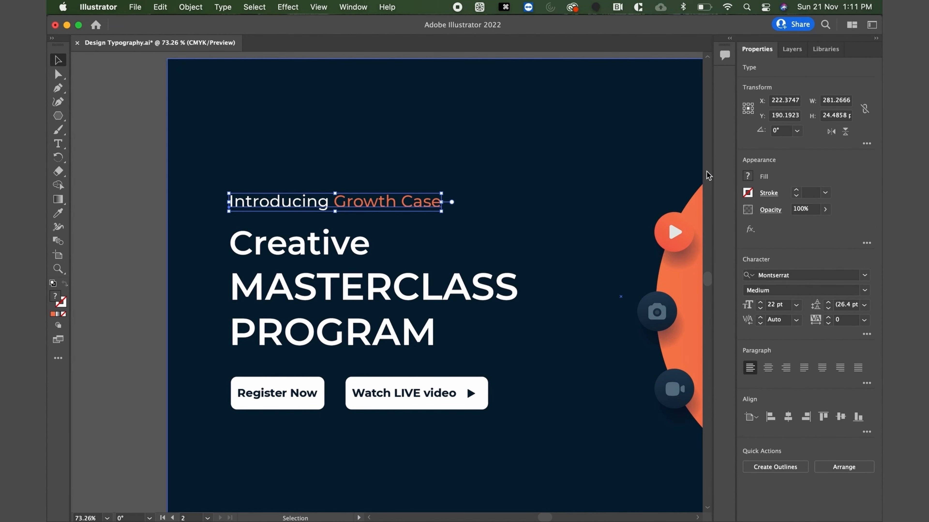
pyautogui.click(126, 281)
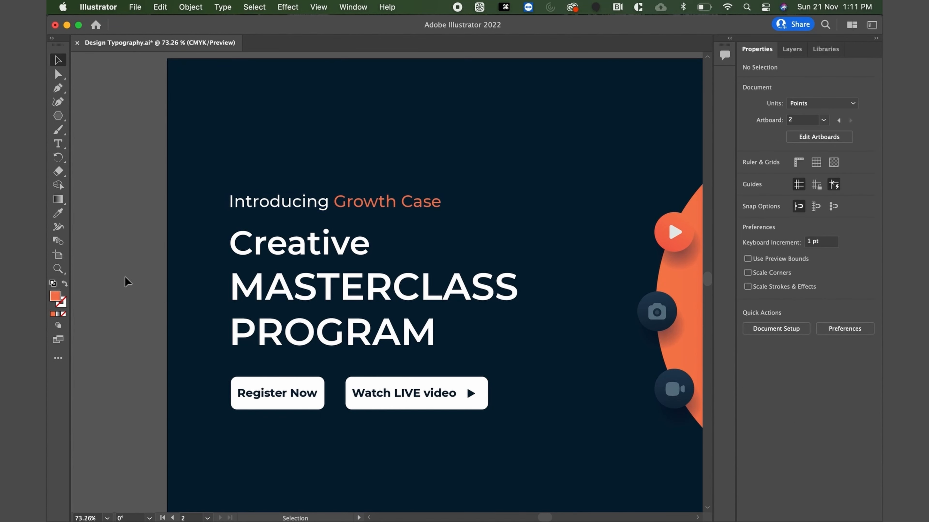
# Recolor the word "Creative" in the headline with the solid orange palette swatch.
pyautogui.doubleClick(322, 247)
pyautogui.moveTo(368, 245); pyautogui.dragTo(222, 245)
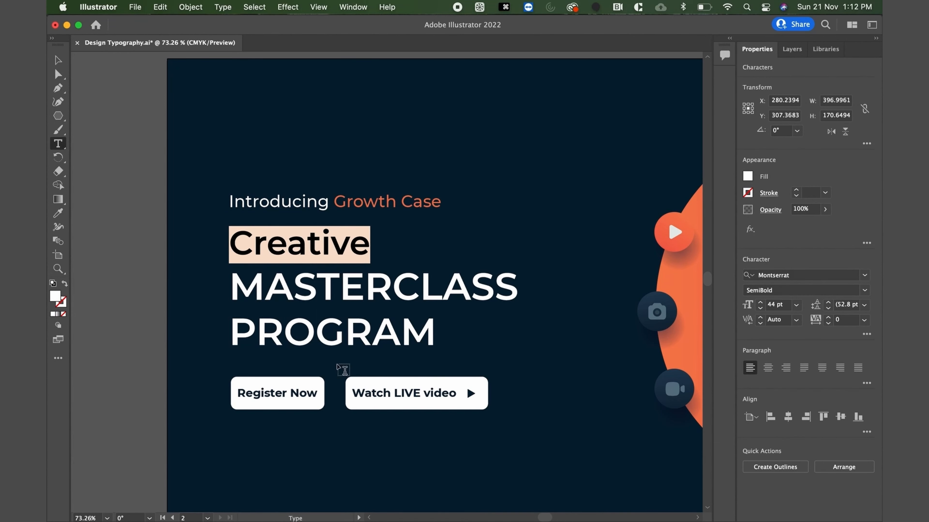
pyautogui.scroll(-5, 340, 370)
pyautogui.click(57, 213)
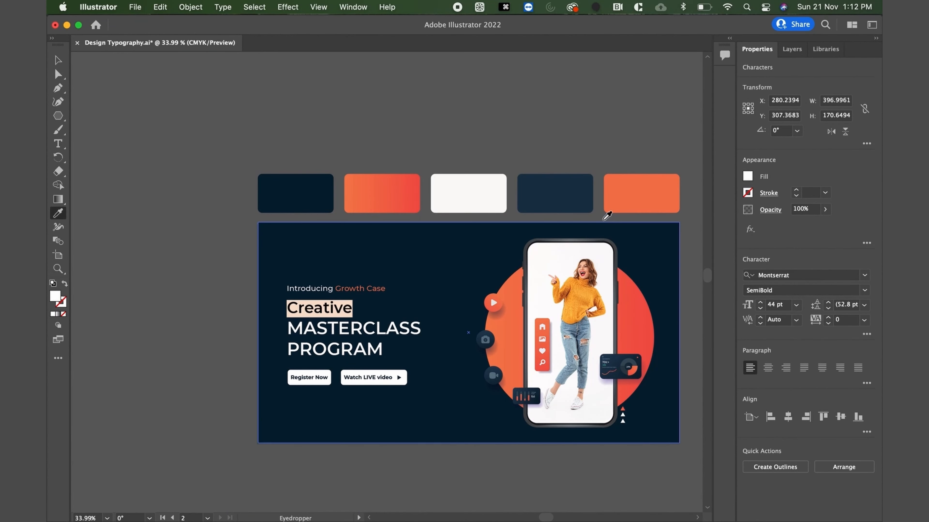
pyautogui.click(621, 196)
pyautogui.click(57, 65)
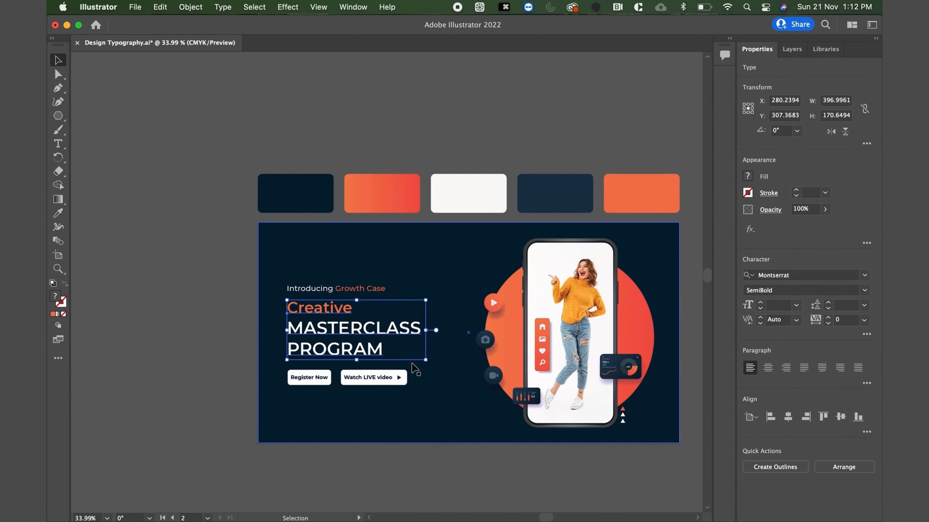
pyautogui.scroll(3, 413, 366)
pyautogui.hscroll(-2, 413, 366)
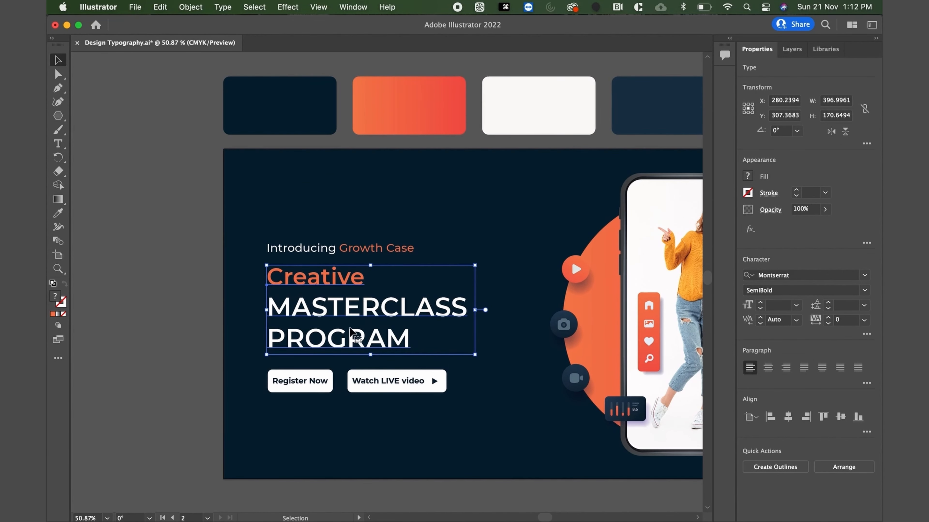
pyautogui.click(180, 390)
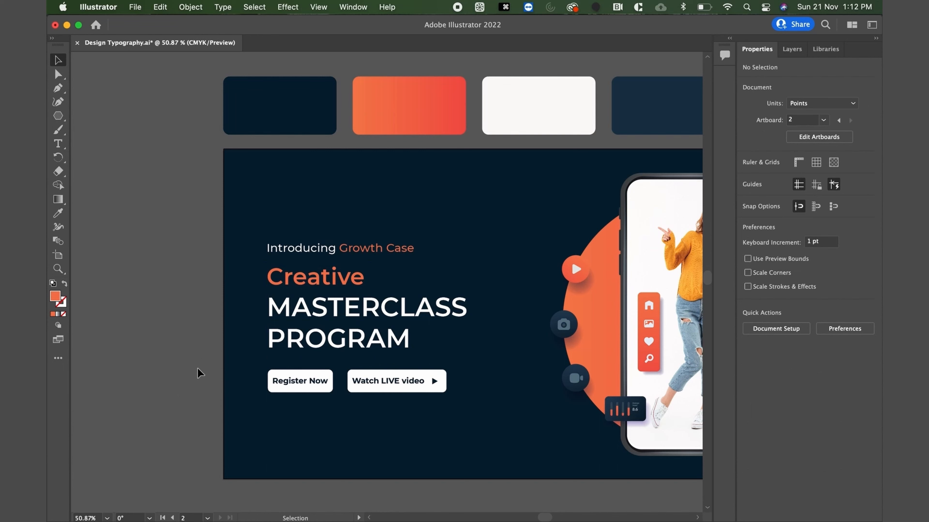
# Move the "Register Now" and "Watch LIVE video" buttons, with their labels, down 20 pt.
pyautogui.moveTo(198, 369); pyautogui.dragTo(465, 398)
pyautogui.keyDown('shift'); pyautogui.click(443, 420); pyautogui.keyUp('shift')
pyautogui.hotkey('shift', 'Down')
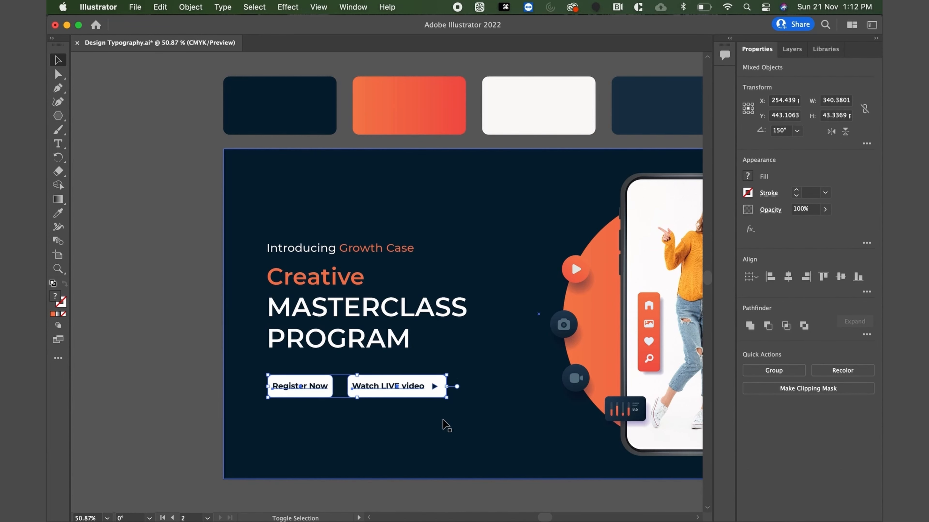
pyautogui.hotkey('shift', 'Down')
# Move the headline and the introductory line together up 40 pt.
pyautogui.click(326, 284)
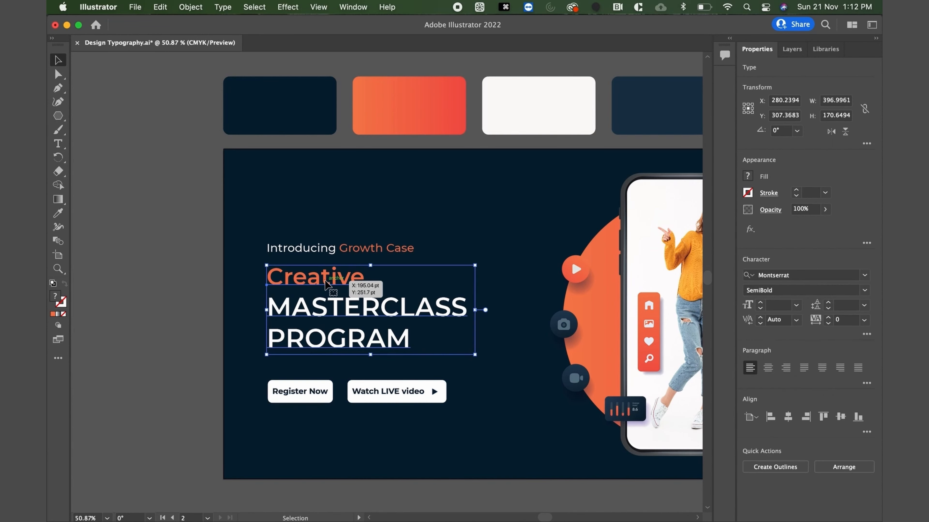
pyautogui.keyDown('shift'); pyautogui.click(329, 253); pyautogui.keyUp('shift')
pyautogui.hotkey('shift', 'Up')
pyautogui.hotkey('shift', 'Up')
pyautogui.hotkey('shift', 'Up')
pyautogui.hotkey('shift', 'Up')
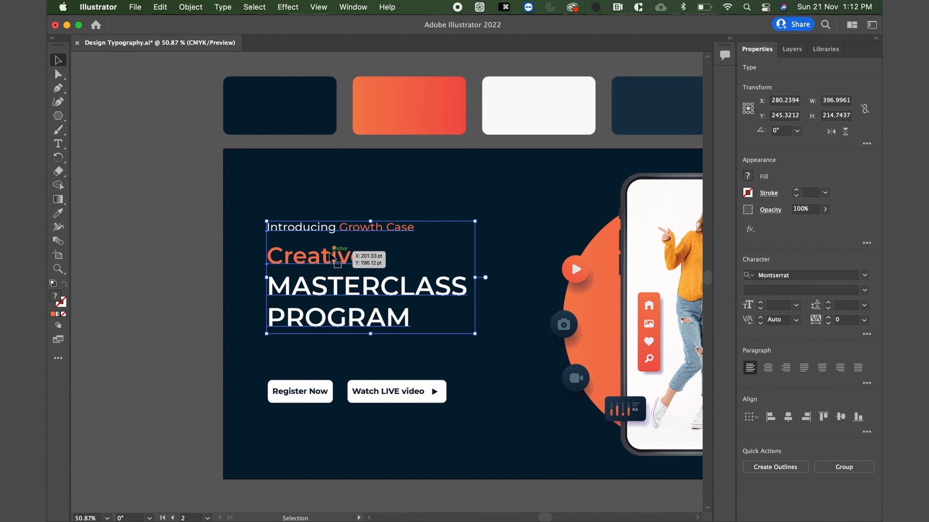
pyautogui.click(129, 269)
# Increase the line spacing of the three-line headline to spread out "Creative", "MASTERCLASS" and "PROGRAM".
pyautogui.click(364, 300)
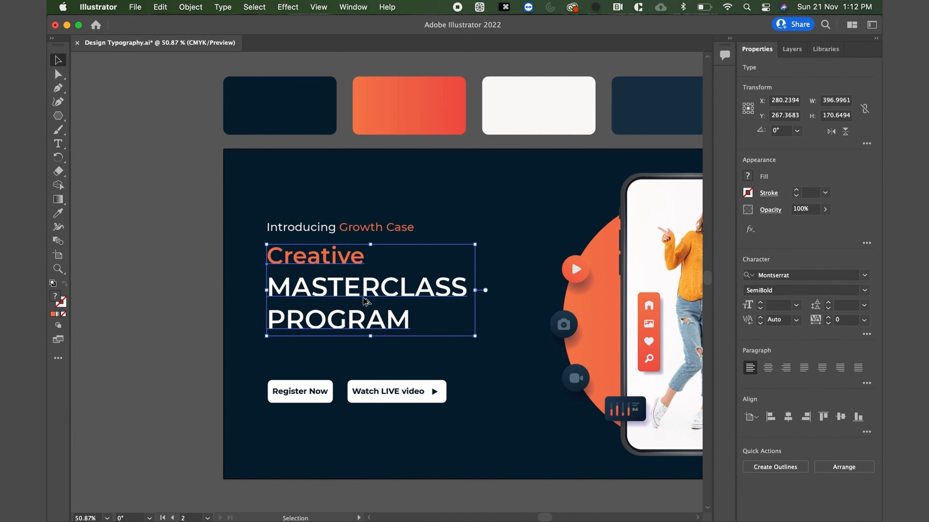
pyautogui.hotkey('alt', 'Down')
pyautogui.hotkey('alt', 'Down')
pyautogui.hotkey('alt', 'Down')
pyautogui.hotkey('alt', 'Down')
pyautogui.hotkey('alt', 'Down')
pyautogui.hotkey('alt', 'Down')
pyautogui.hotkey('alt', 'Down')
pyautogui.hotkey('alt', 'Down')
pyautogui.hotkey('alt', 'Down')
pyautogui.hotkey('alt', 'Down')
pyautogui.hotkey('alt', 'Down')
pyautogui.hotkey('alt', 'Down')
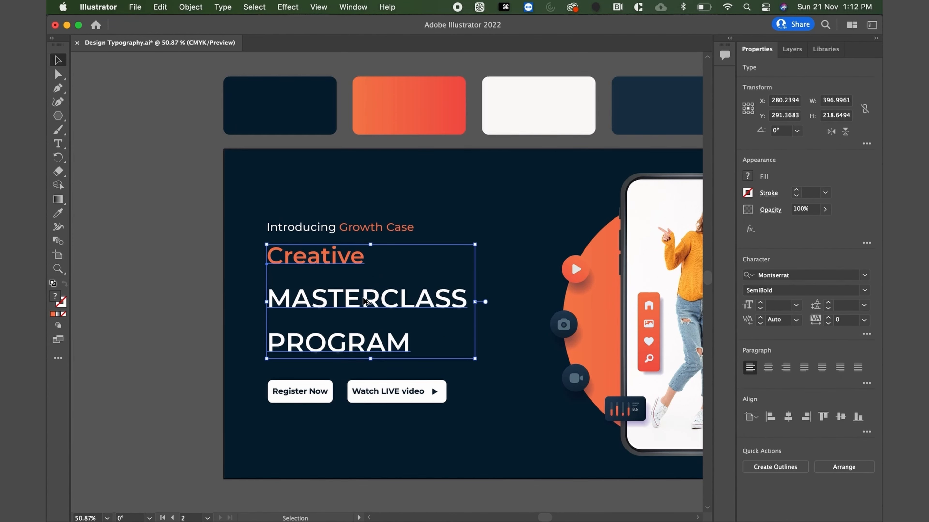
pyautogui.click(206, 284)
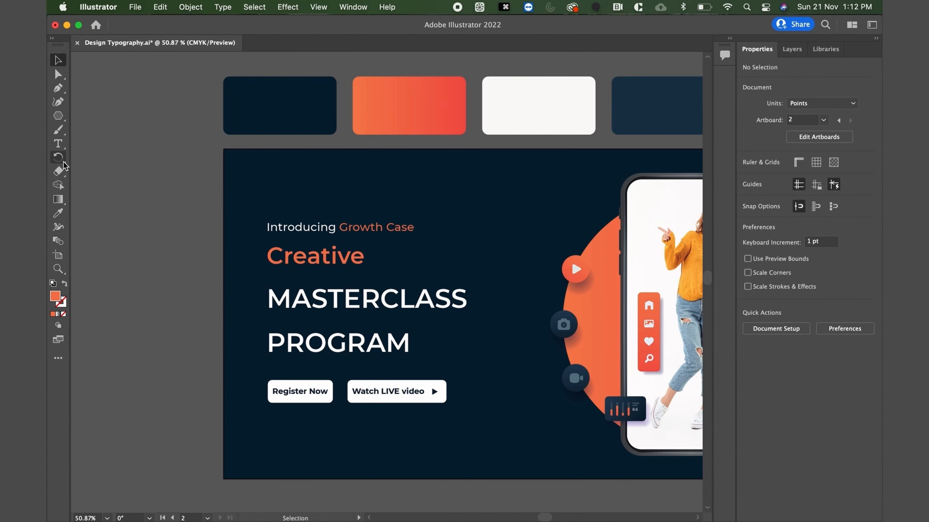
# Draw a rectangle about 418 by 67 pt over "MASTERCLASS" and fill it with the orange-to-red gradient swatch.
pyautogui.click(68, 117)
pyautogui.click(83, 115)
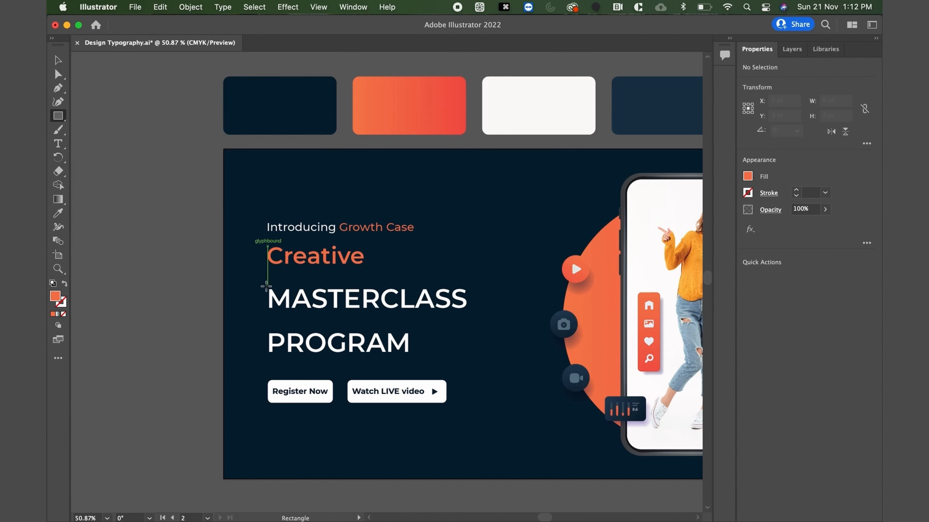
pyautogui.moveTo(263, 286); pyautogui.dragTo(483, 320)
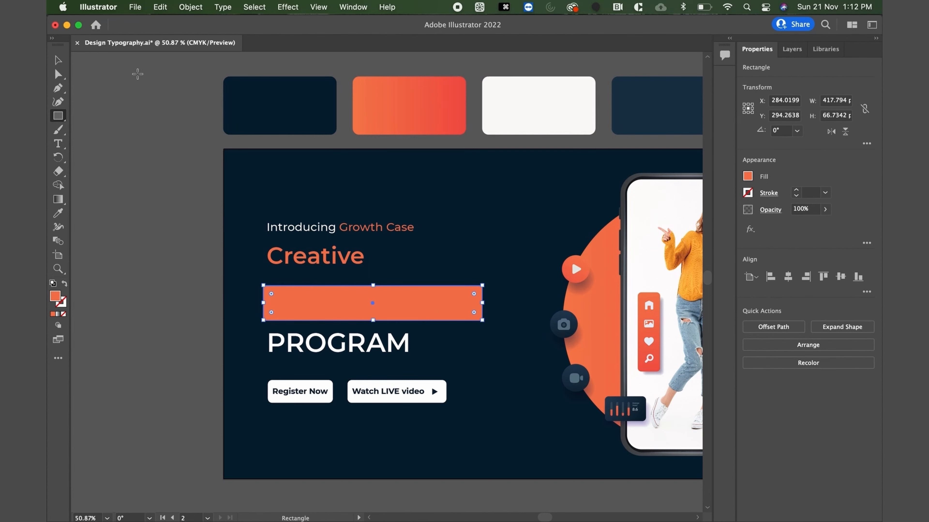
pyautogui.press('i')
pyautogui.click(381, 107)
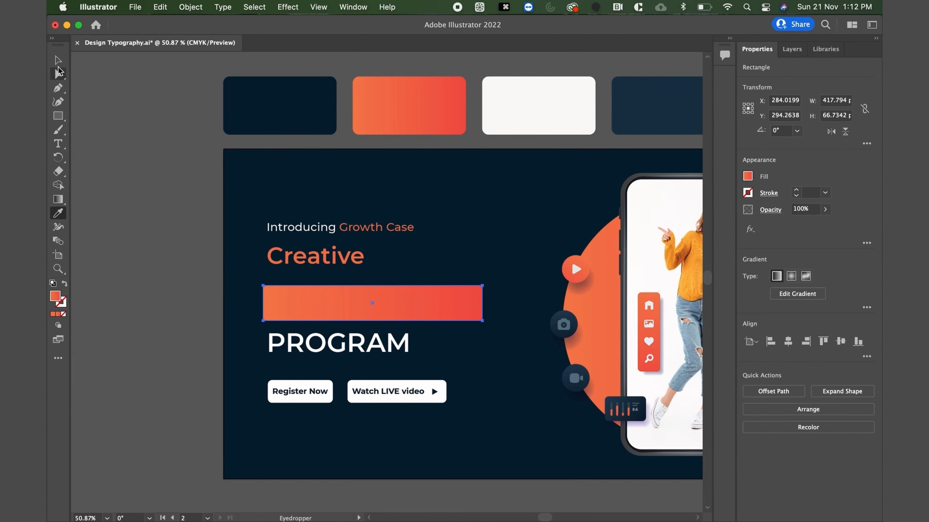
pyautogui.click(58, 60)
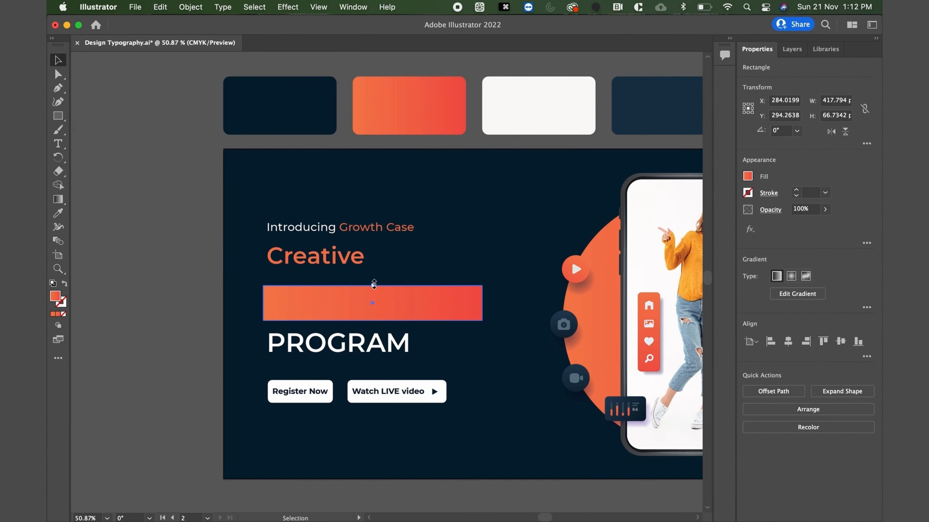
# Extend the gradient rectangle upward to about 79 pt high and send it to the back together with the banner background.
pyautogui.moveTo(374, 284); pyautogui.dragTo(374, 279)
pyautogui.keyDown('shift'); pyautogui.click(450, 239); pyautogui.keyUp('shift')
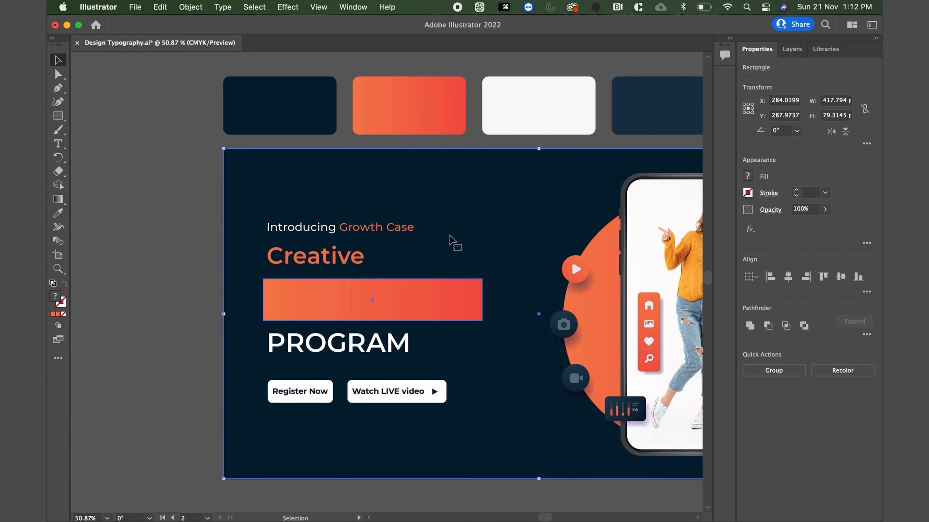
pyautogui.rightClick(450, 237)
pyautogui.moveTo(497, 432)
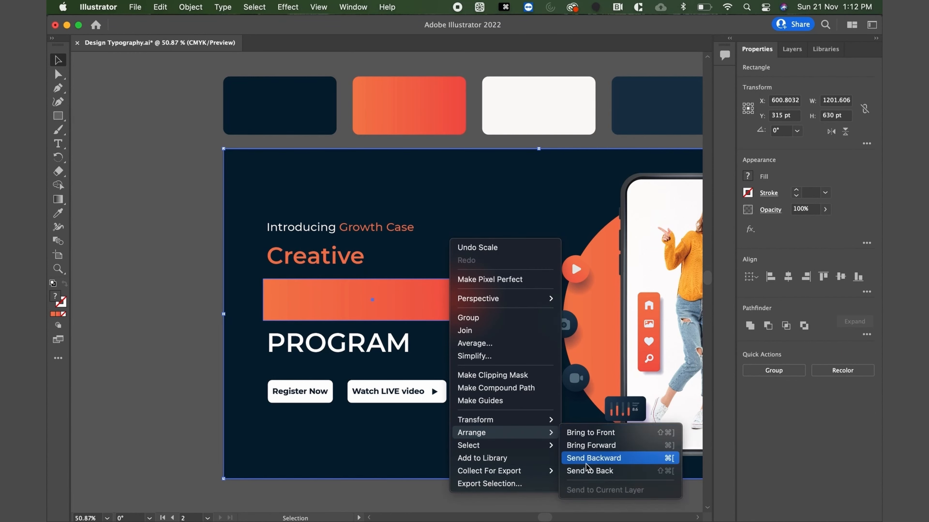
pyautogui.click(587, 471)
pyautogui.click(189, 317)
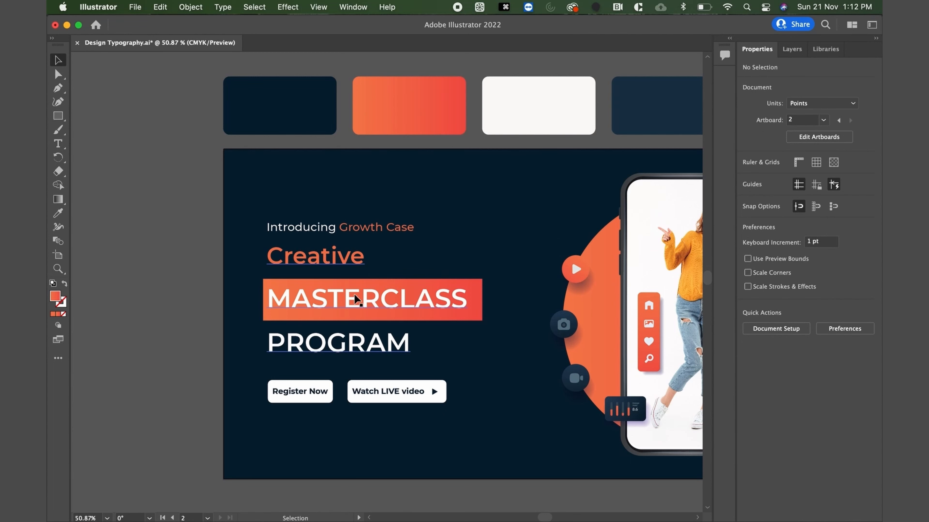
# Reduce the headline's line spacing and move the gradient rectangle up 10 pt behind "MASTERCLASS".
pyautogui.click(348, 268)
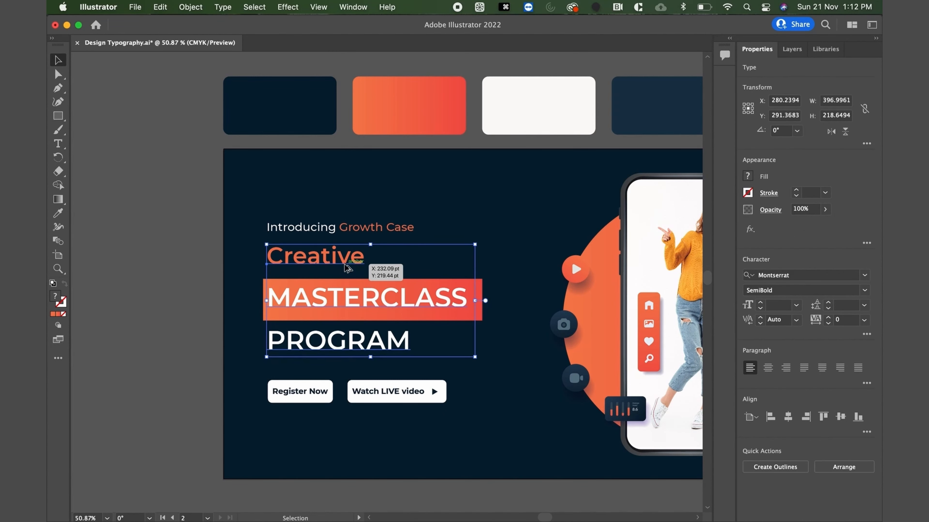
pyautogui.hotkey('alt', 'Up')
pyautogui.hotkey('alt', 'Up')
pyautogui.hotkey('alt', 'Up')
pyautogui.hotkey('alt', 'Up')
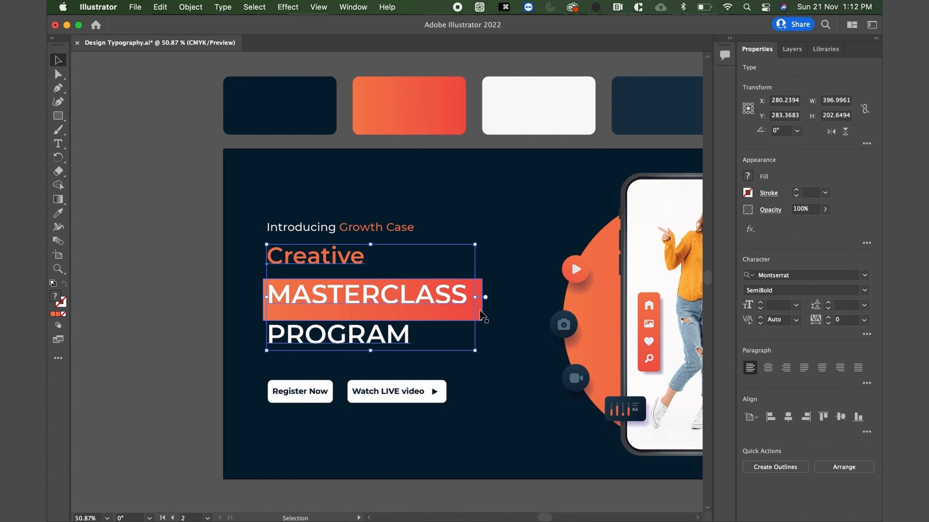
pyautogui.click(480, 315)
pyautogui.hotkey('shift', 'Up')
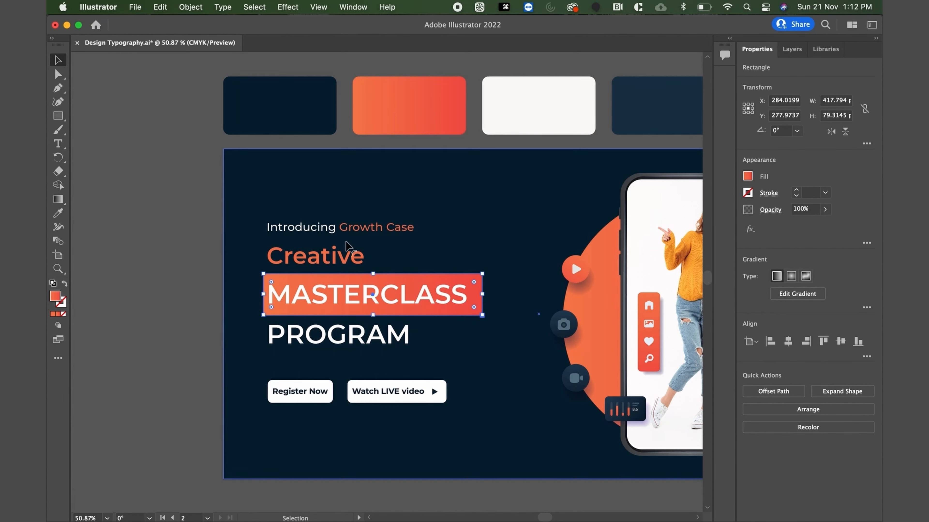
pyautogui.click(346, 256)
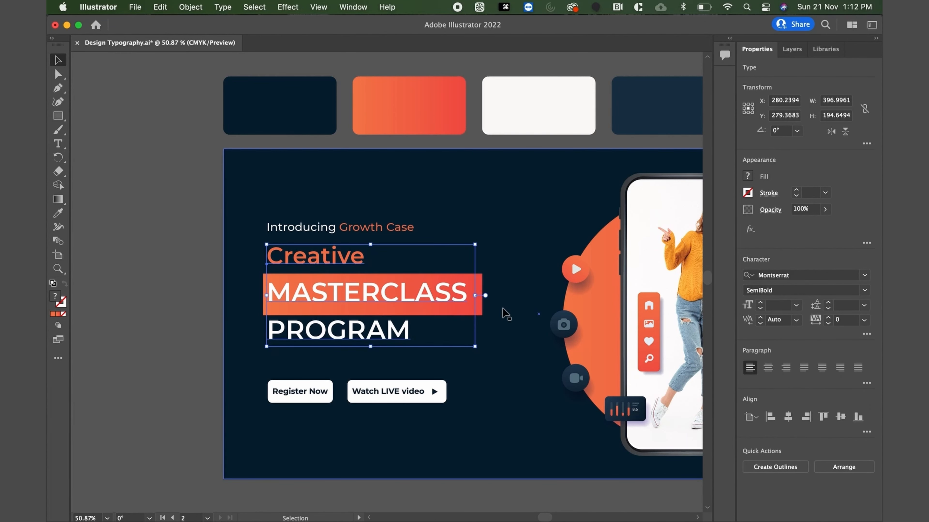
# Resize the gradient rectangle to about 399 by 66 pt so it fits closely around "MASTERCLASS".
pyautogui.moveTo(482, 315); pyautogui.dragTo(473, 293)
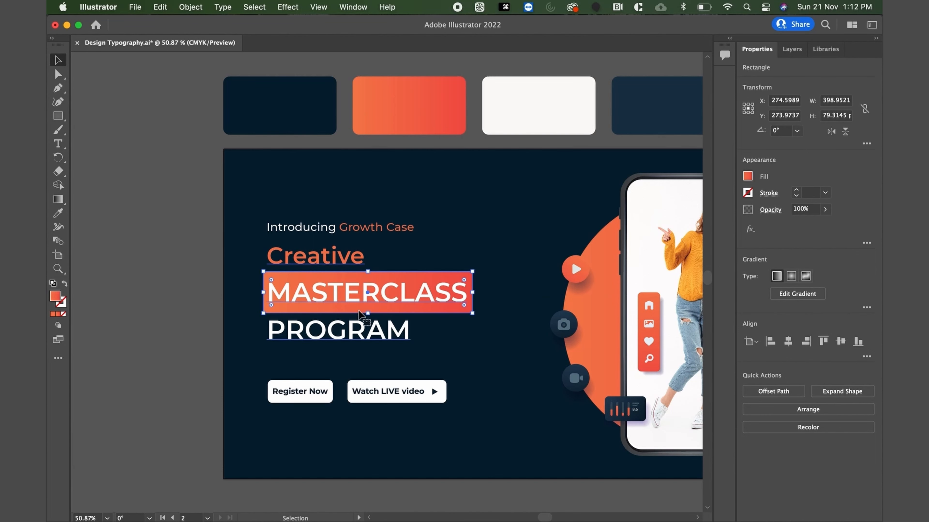
pyautogui.moveTo(368, 314); pyautogui.dragTo(368, 311)
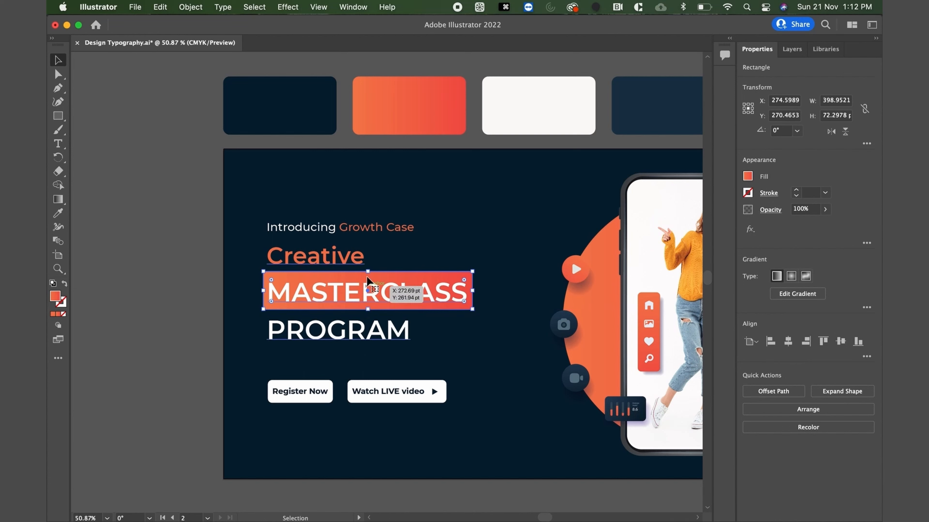
pyautogui.moveTo(369, 273); pyautogui.dragTo(368, 277)
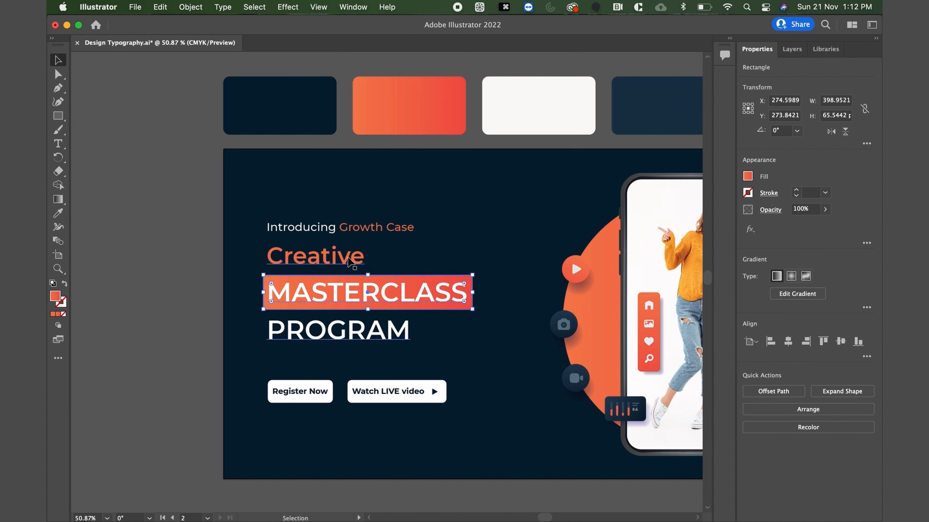
# Tighten the headline's line spacing slightly further, bringing "MASTERCLASS" and "PROGRAM" closer to "Creative".
pyautogui.click(349, 261)
pyautogui.hotkey('alt', 'Up')
pyautogui.hotkey('alt', 'Up')
pyautogui.hotkey('alt', 'Up')
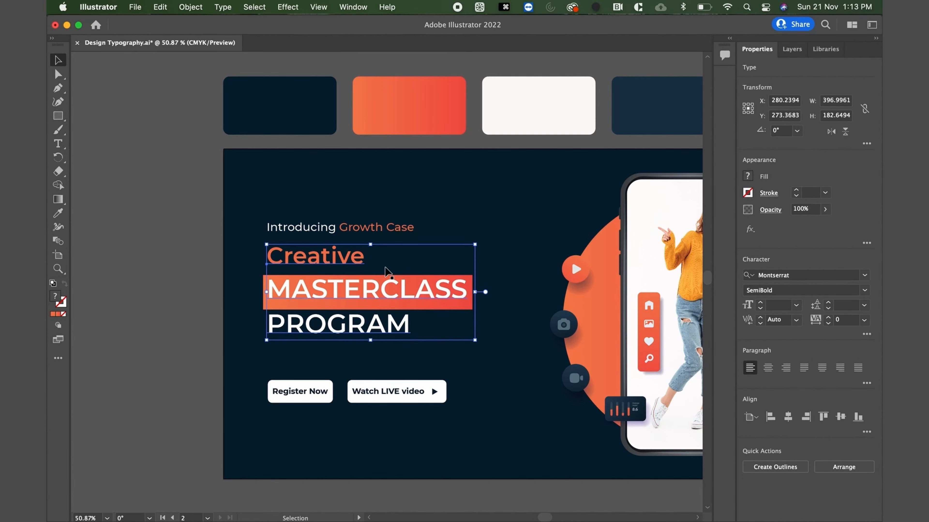
# Nudge the gradient rectangle up 6 pt to center it vertically behind "MASTERCLASS".
pyautogui.click(230, 299)
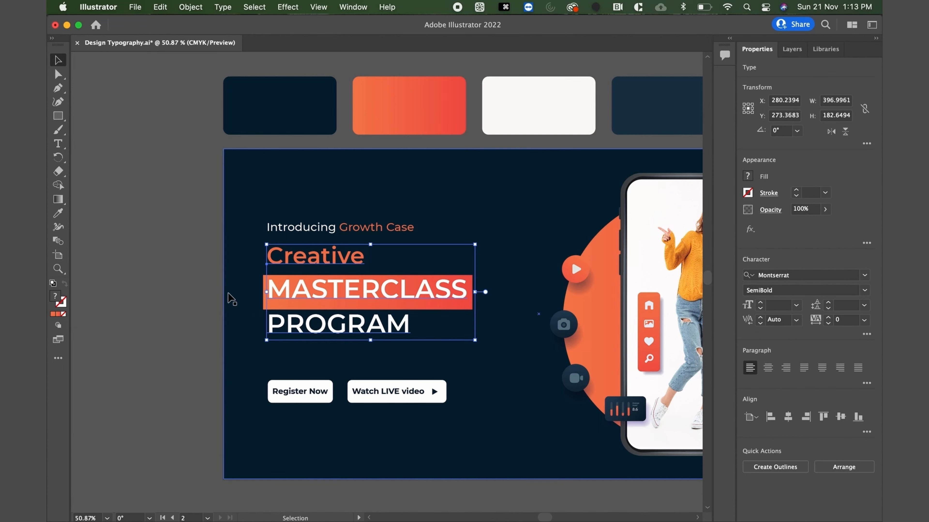
pyautogui.click(263, 296)
pyautogui.press('Up')
pyautogui.press('Up')
pyautogui.press('Up')
pyautogui.press('Up')
pyautogui.press('Up')
pyautogui.press('Up')
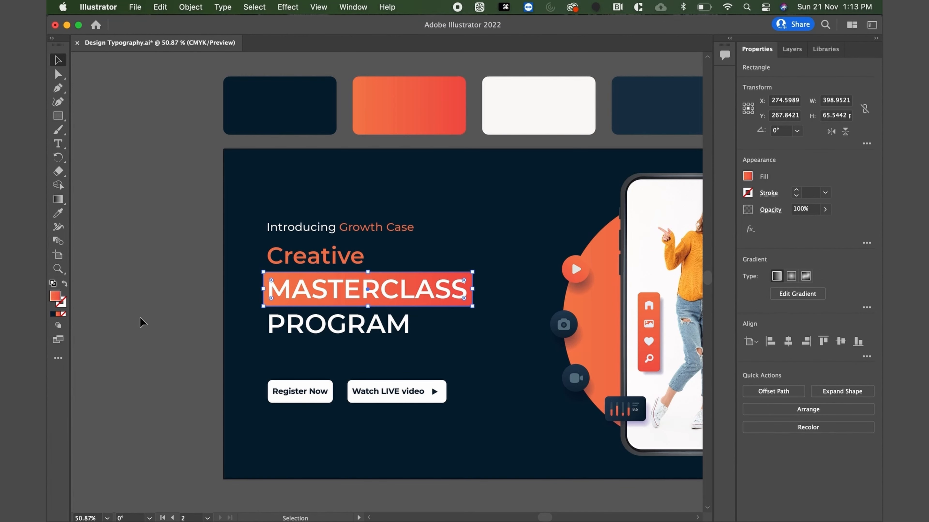
pyautogui.click(175, 315)
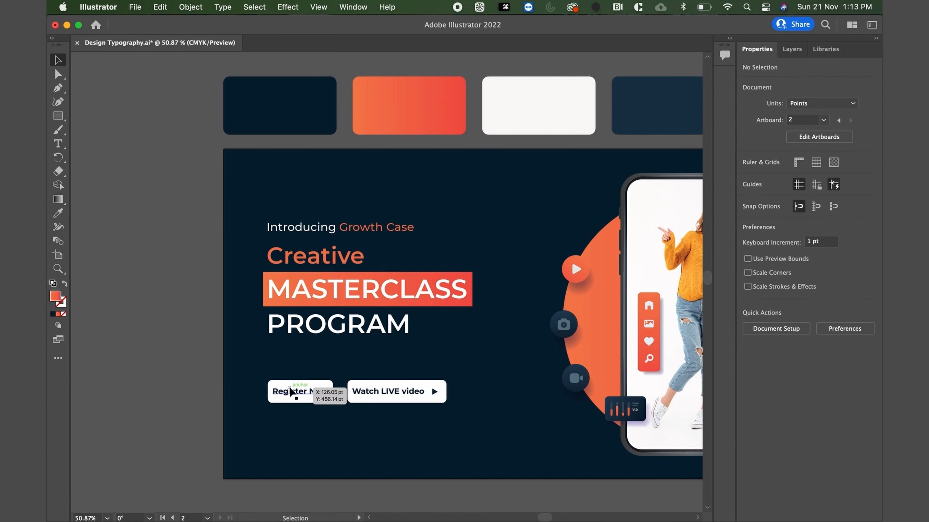
# Fill the "Register Now" button's rectangle with the orange-to-red gradient from the palette.
pyautogui.click(285, 404)
pyautogui.scroll(2, 282, 401)
pyautogui.hscroll(2, 282, 402)
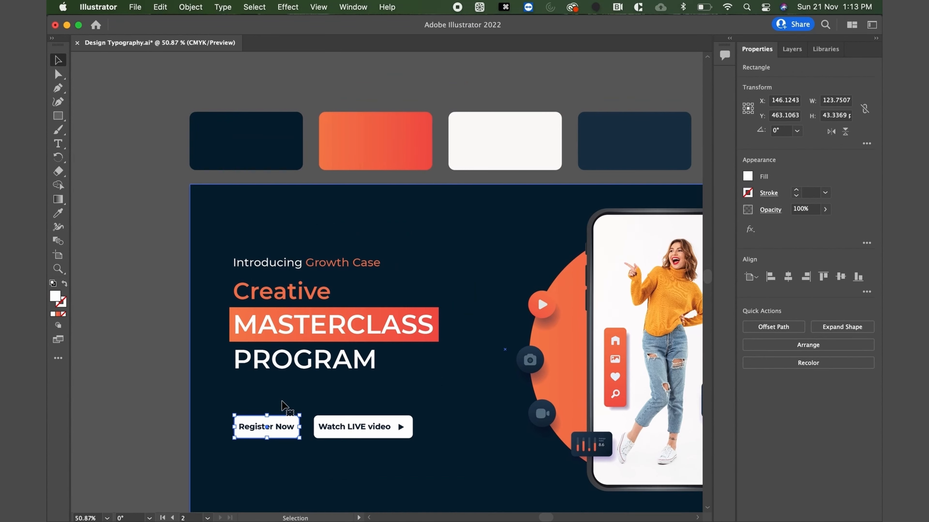
pyautogui.press('i')
pyautogui.click(385, 121)
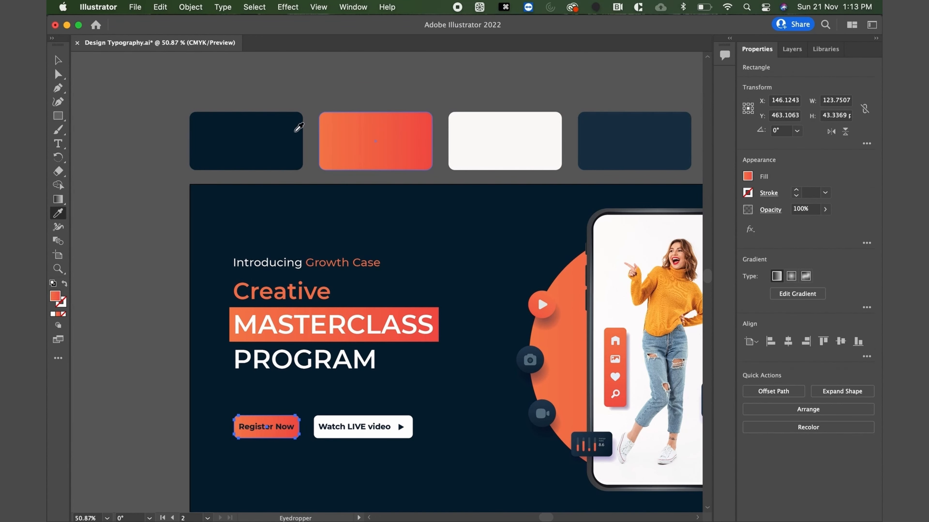
# Replace the white fill of the "Watch LIVE video" button's rectangle with an orange-to-red gradient outline and thicken its stroke by one increment.
pyautogui.press('v')
pyautogui.click(157, 307)
pyautogui.scroll(-3, 157, 307)
pyautogui.hscroll(-1, 157, 307)
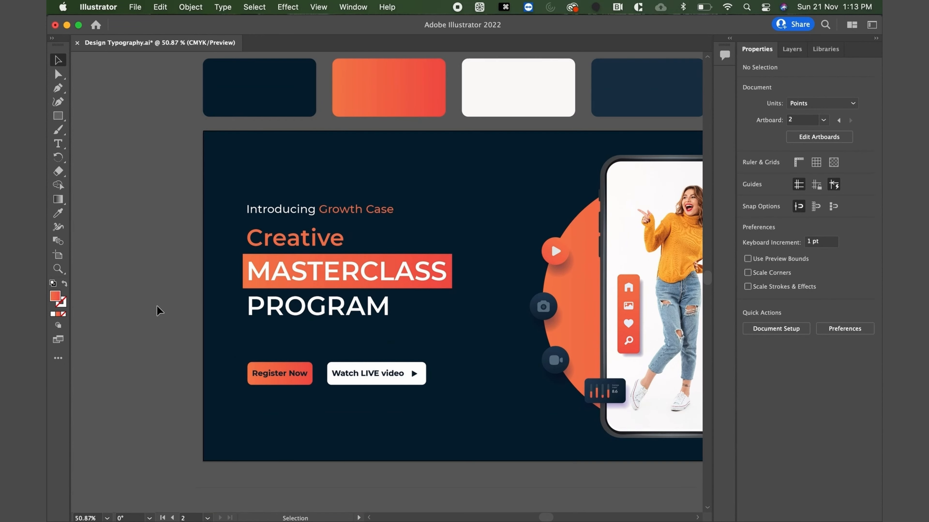
pyautogui.scroll(3, 274, 389)
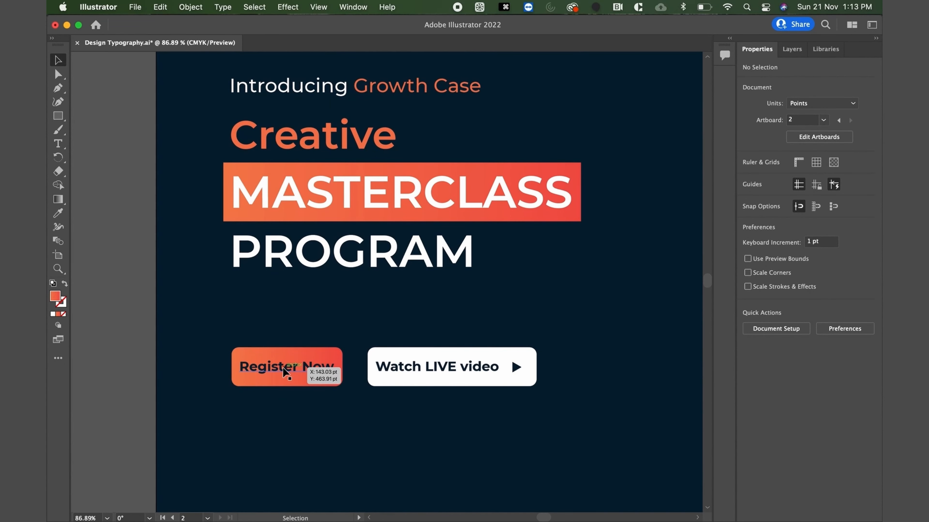
pyautogui.click(426, 353)
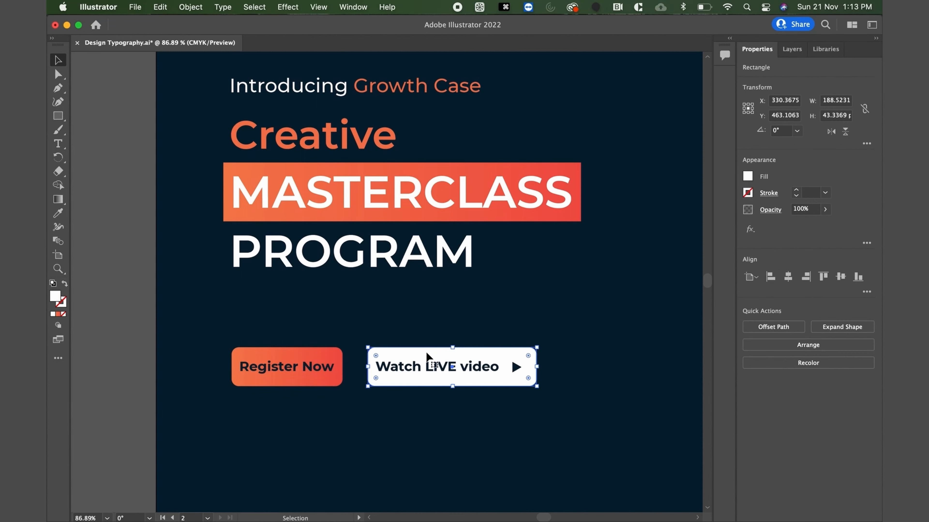
pyautogui.click(58, 315)
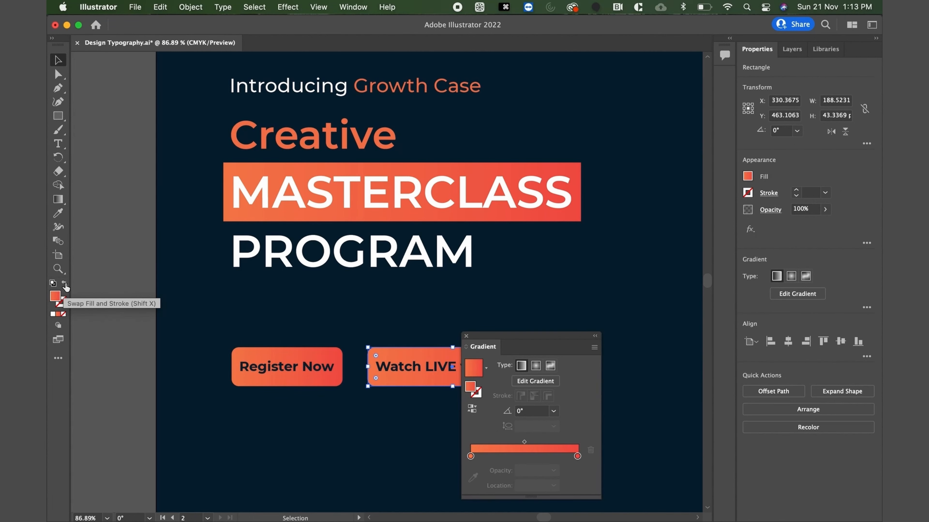
pyautogui.click(65, 284)
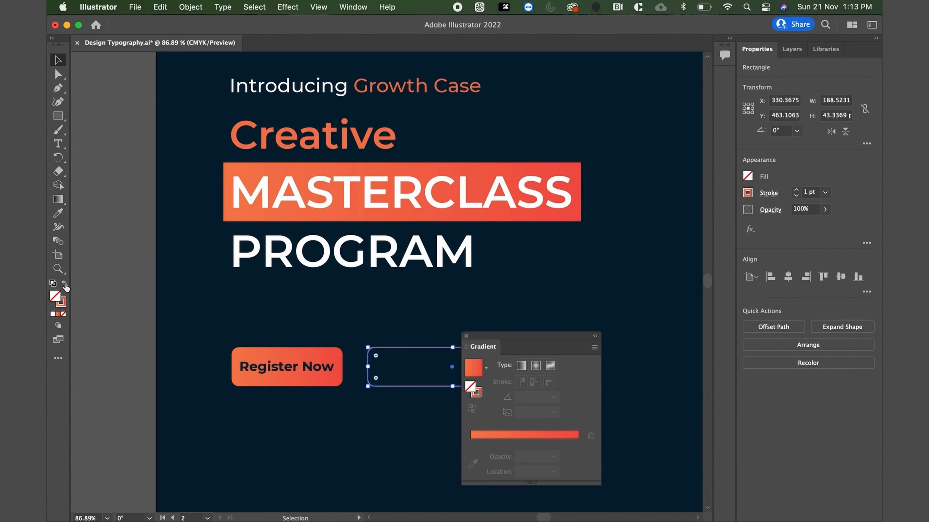
pyautogui.click(466, 337)
pyautogui.click(809, 192)
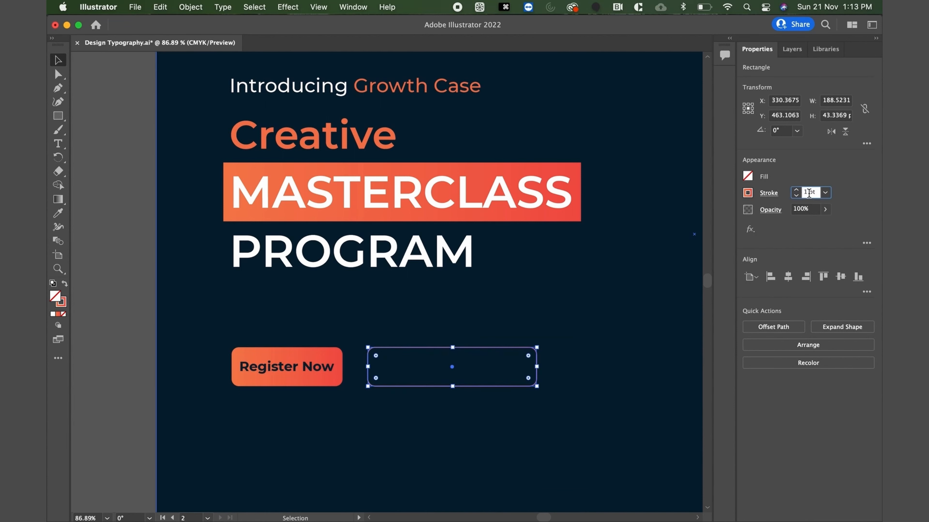
pyautogui.press('Up')
pyautogui.click(124, 368)
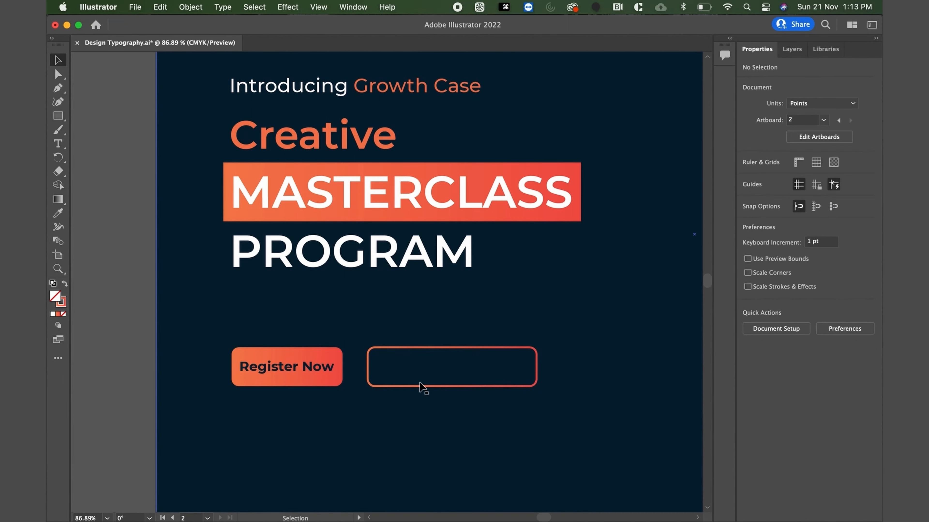
# Set the text color of the "Register Now" and "Watch LIVE video" labels to white (FFFFFF).
pyautogui.click(426, 371)
pyautogui.keyDown('shift'); pyautogui.click(320, 367); pyautogui.keyUp('shift')
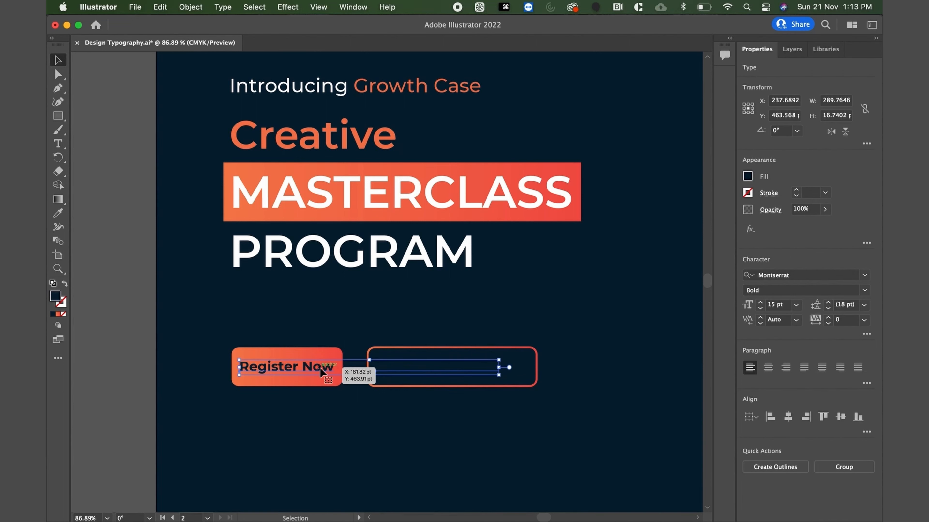
pyautogui.doubleClick(55, 297)
pyautogui.write('ffffff')
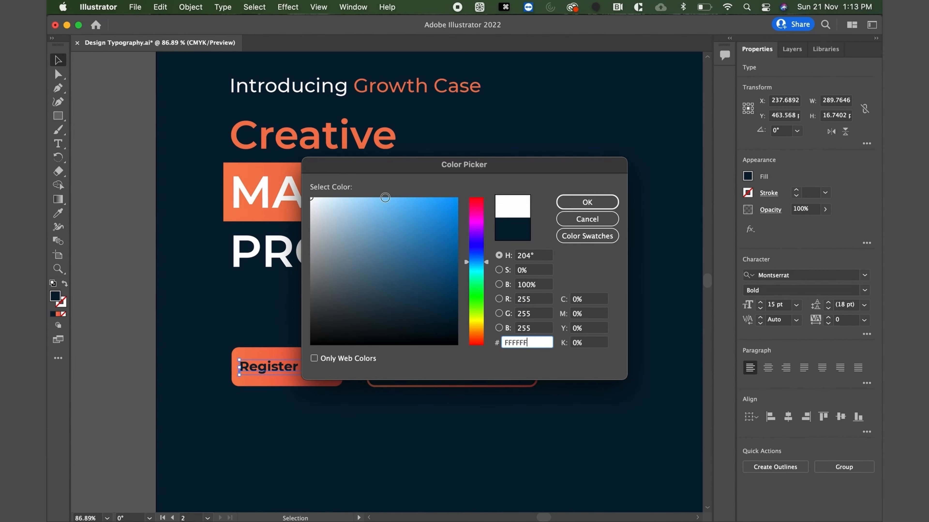
pyautogui.click(585, 202)
pyautogui.click(128, 369)
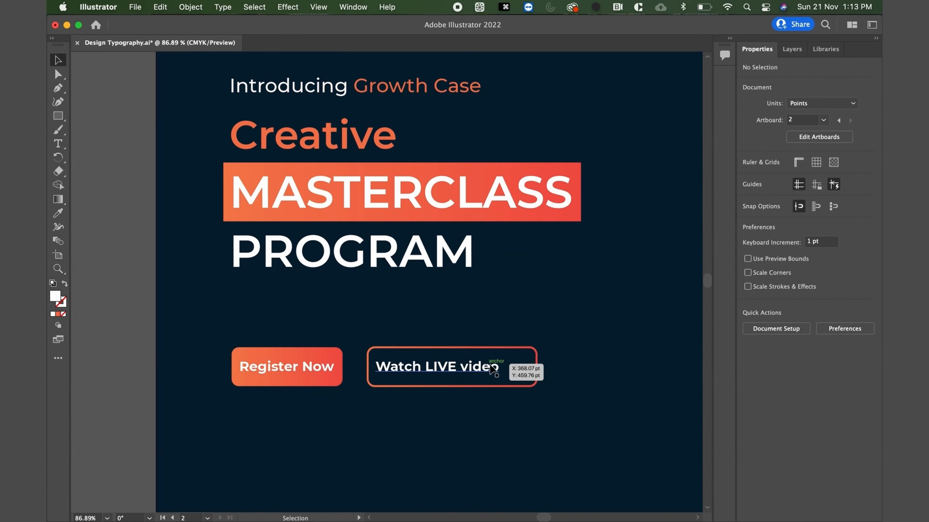
# Fill the small play triangle inside the "Watch LIVE video" button with white (FFFFFF).
pyautogui.click(517, 369)
pyautogui.doubleClick(55, 297)
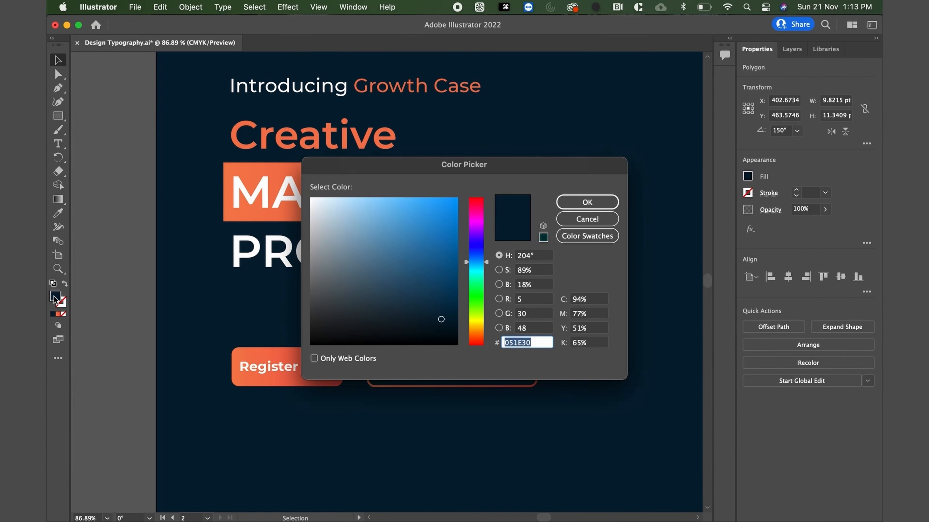
pyautogui.write('ffffff')
pyautogui.click(608, 203)
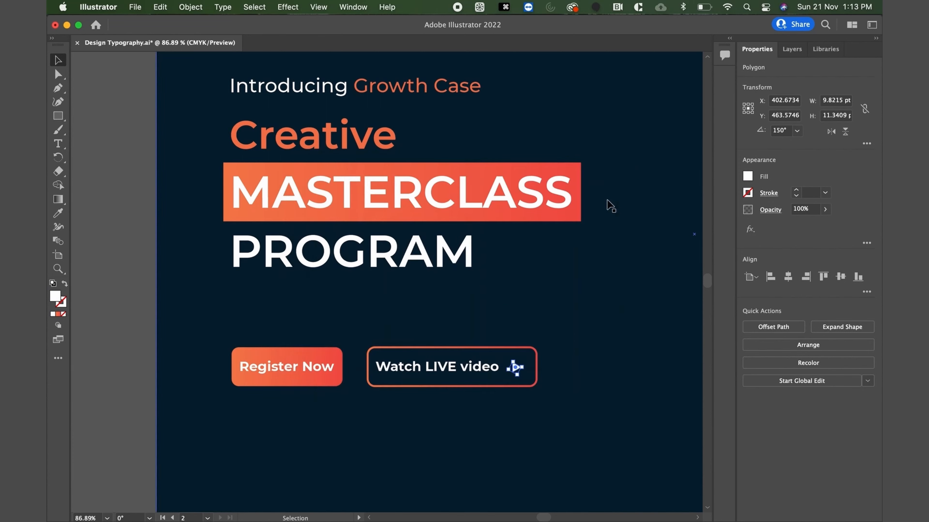
pyautogui.click(139, 344)
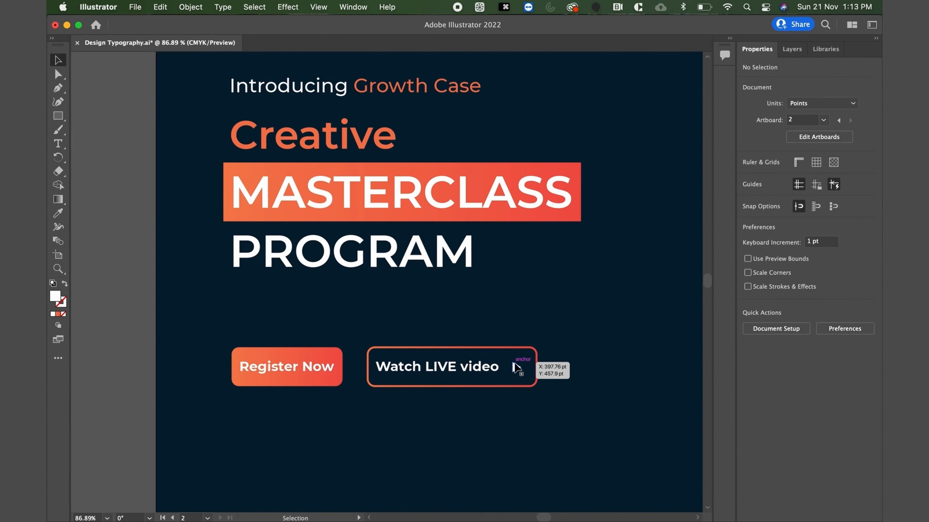
# Move both buttons with their labels and play triangle straight up, closer beneath "PROGRAM", leaving the background in place.
pyautogui.scroll(-2, 363, 360)
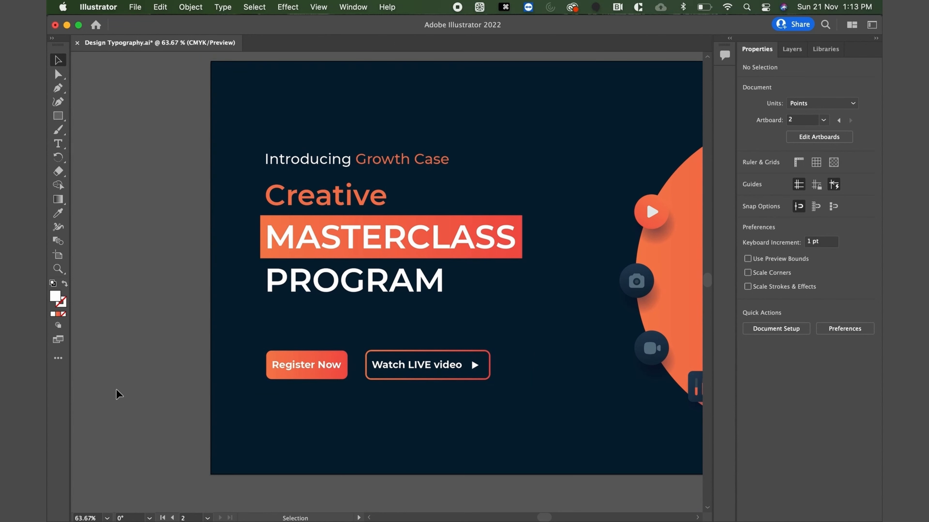
pyautogui.moveTo(194, 339); pyautogui.dragTo(503, 412)
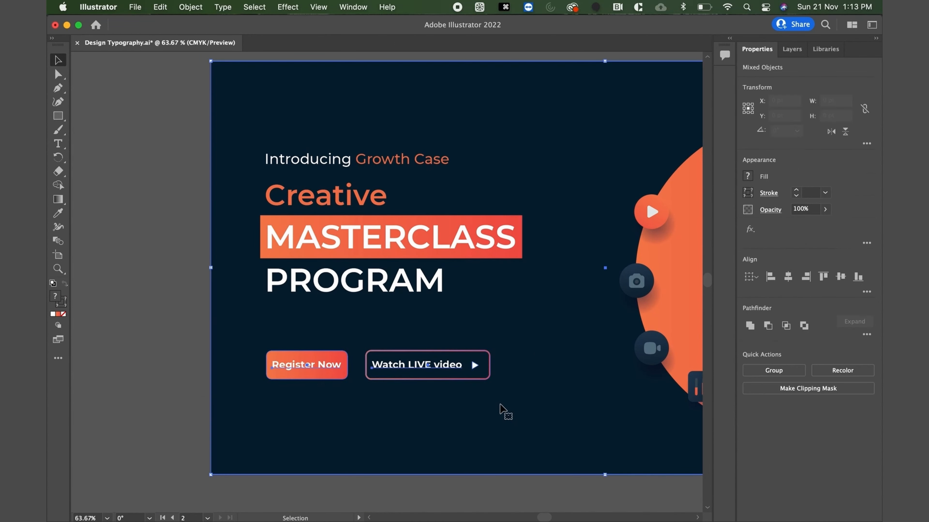
pyautogui.keyDown('shift'); pyautogui.click(502, 411); pyautogui.keyUp('shift')
pyautogui.hotkey('shift', 'Up')
pyautogui.hotkey('shift', 'Up')
pyautogui.hotkey('shift', 'Up')
pyautogui.hotkey('shift', 'Up')
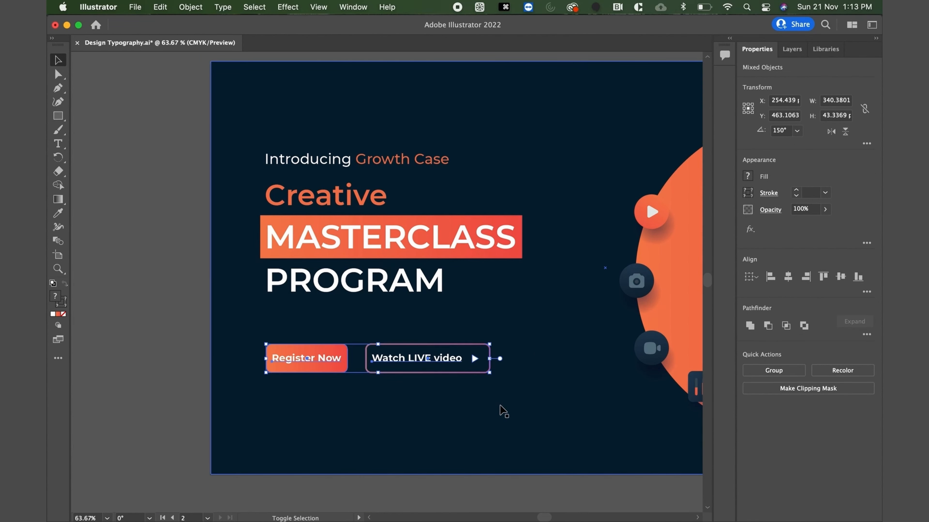
pyautogui.click(190, 233)
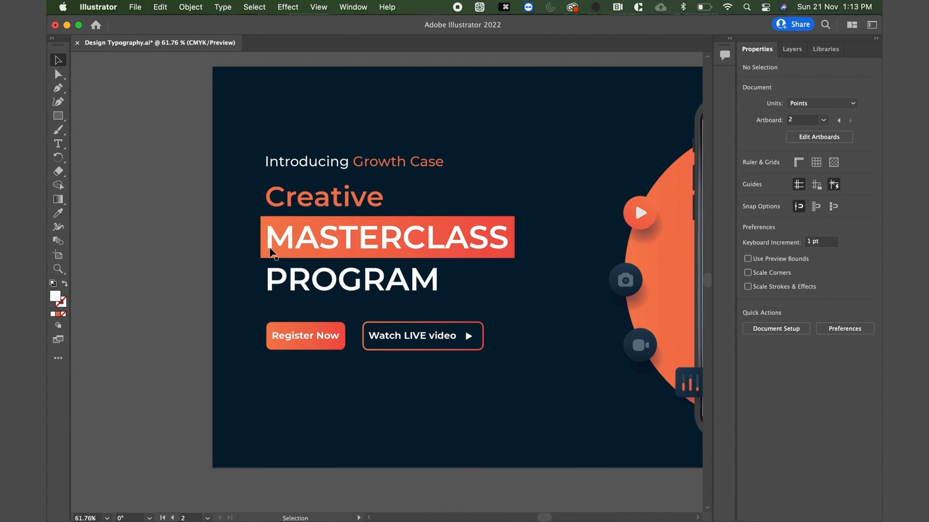
# Move the whole text block, including the highlight bar and both buttons, down 30 pt without moving the background.
pyautogui.scroll(-2, 270, 191)
pyautogui.moveTo(192, 158); pyautogui.dragTo(464, 349)
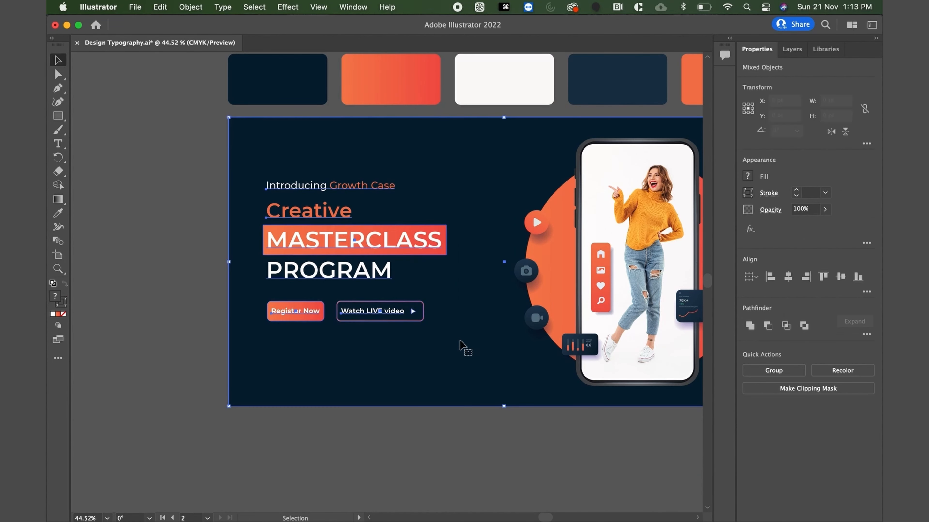
pyautogui.keyDown('shift'); pyautogui.click(469, 352); pyautogui.keyUp('shift')
pyautogui.hotkey('shift', 'Down')
pyautogui.hotkey('shift', 'Down')
pyautogui.hotkey('shift', 'Down')
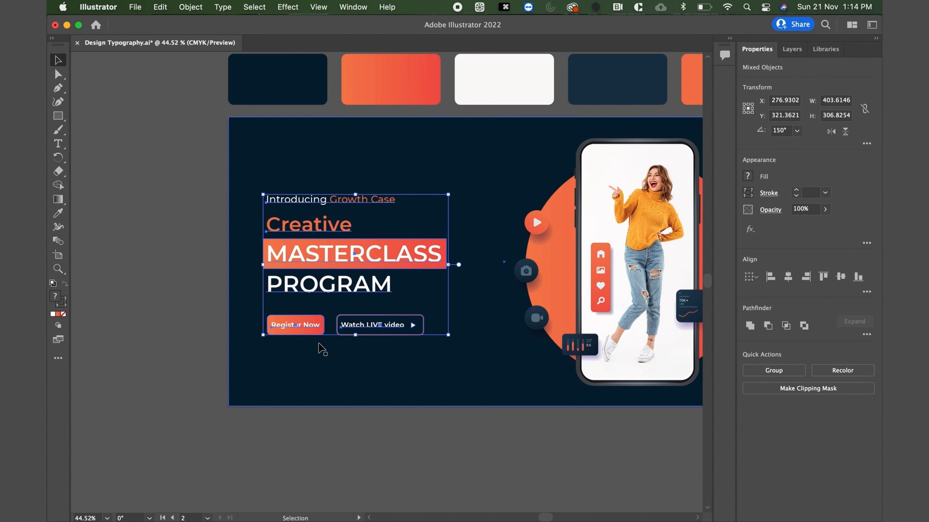
pyautogui.click(159, 309)
# Copy the complete banner artwork, including the background, typography, buttons and phone mockup.
pyautogui.scroll(-2, 159, 309)
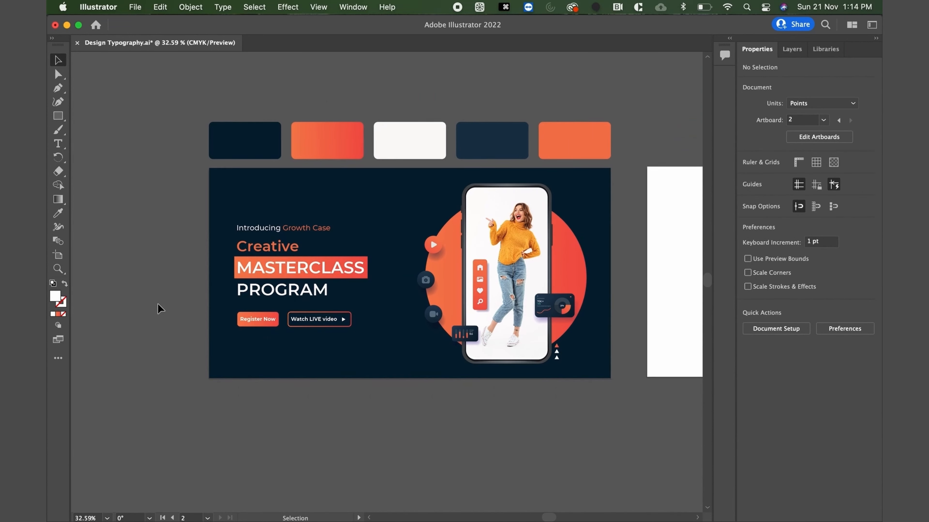
pyautogui.hscroll(3, 158, 309)
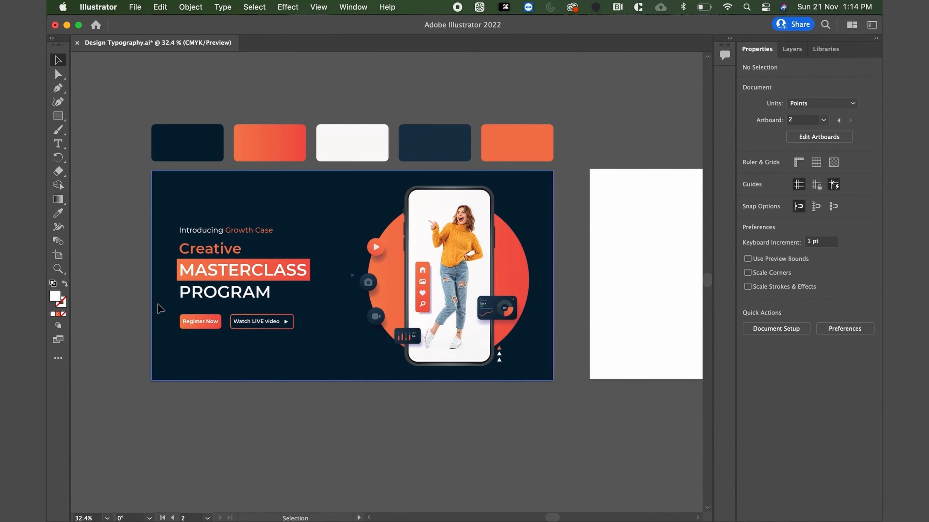
pyautogui.hscroll(2, 158, 308)
pyautogui.scroll(1, 159, 308)
pyautogui.click(133, 213)
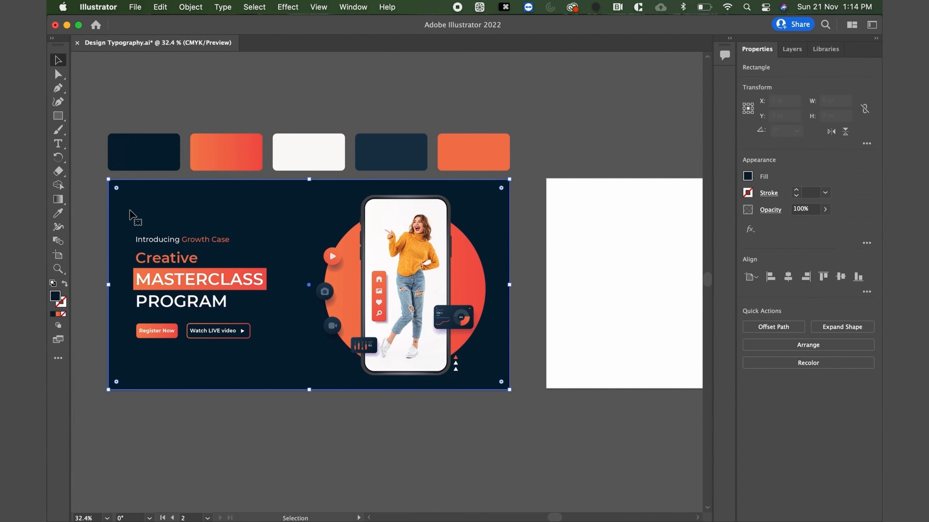
pyautogui.press('a')
pyautogui.moveTo(97, 180); pyautogui.dragTo(545, 432)
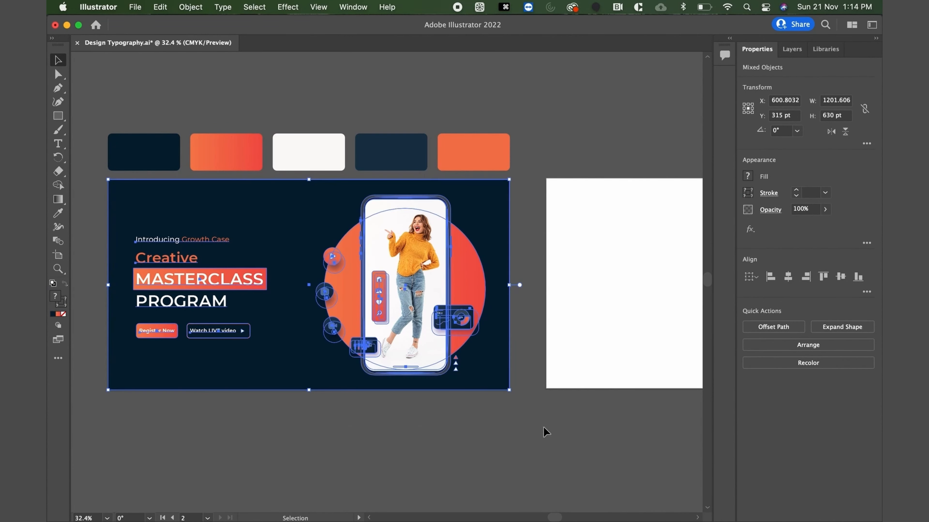
pyautogui.press('super+c')
# Paste the copied banner in front at the same position on the blank artboard 1.
pyautogui.press('v')
pyautogui.hscroll(10, 545, 432)
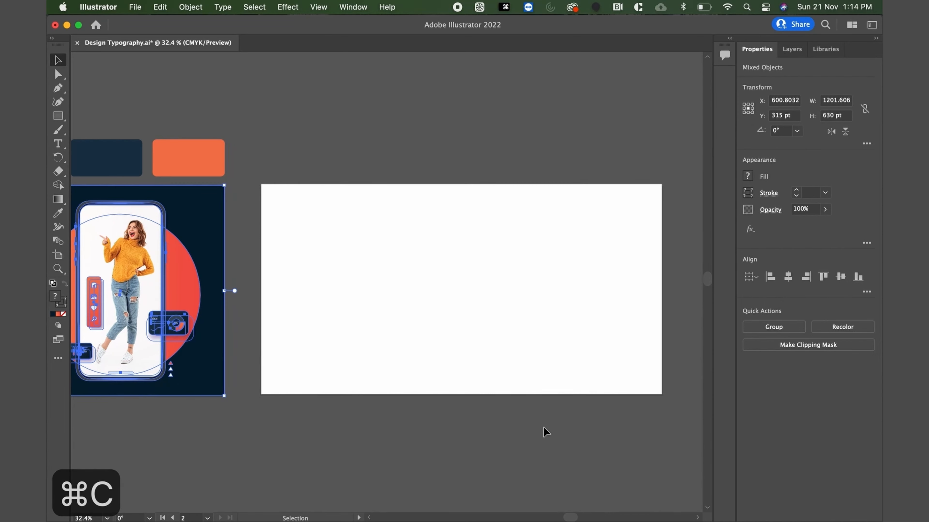
pyautogui.scroll(1, 609, 355)
pyautogui.hscroll(1, 611, 356)
pyautogui.click(609, 353)
pyautogui.press('a')
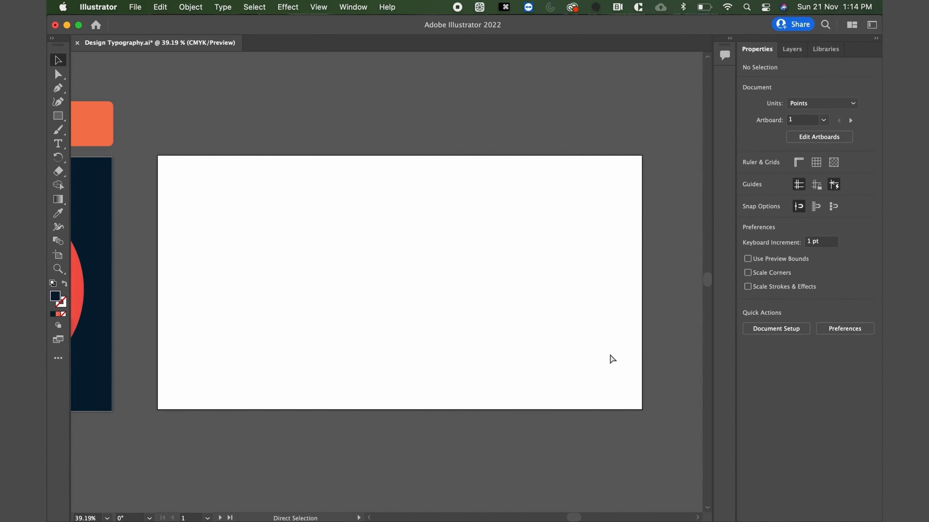
pyautogui.press('super+f')
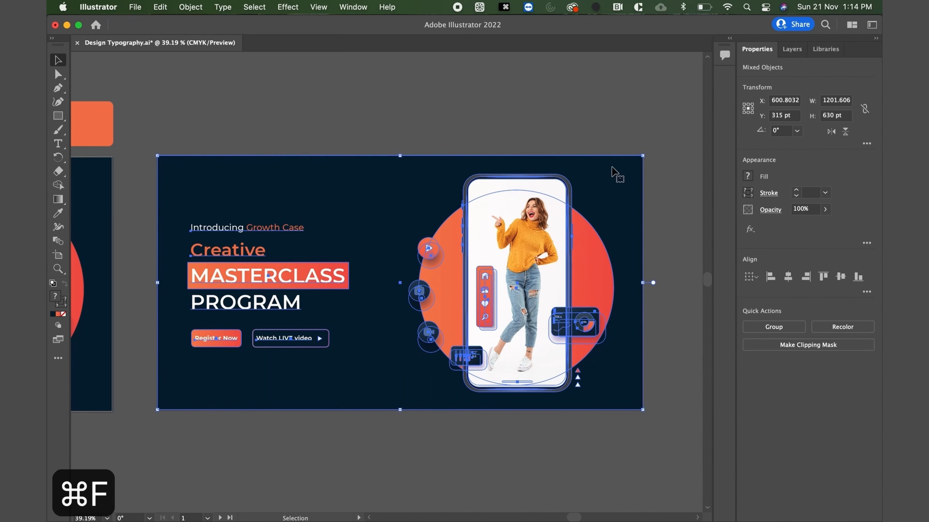
# Delete the gradient highlight bar behind "MASTERCLASS" in the duplicated banner.
pyautogui.click(607, 128)
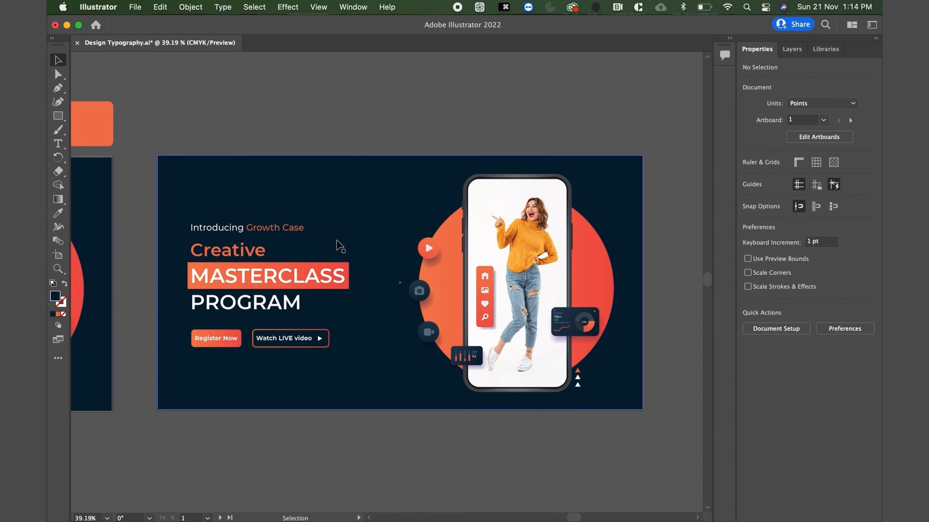
pyautogui.click(313, 268)
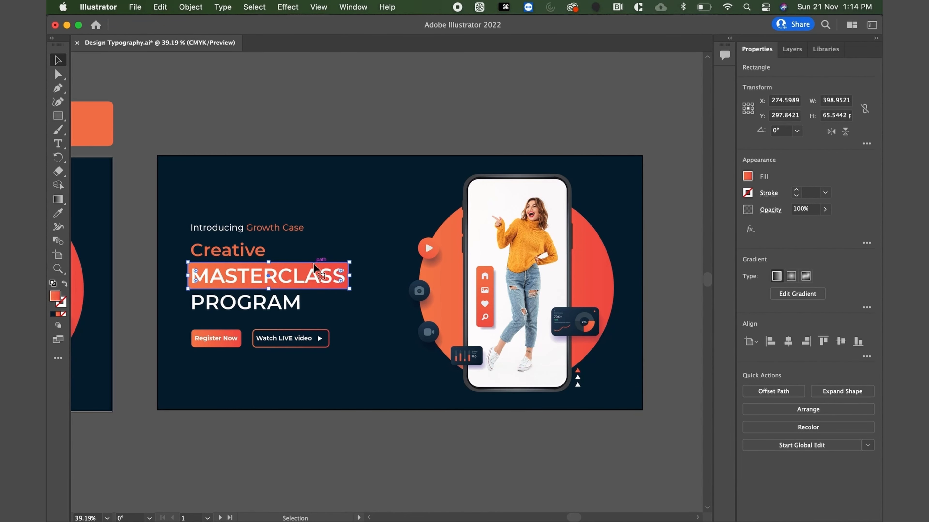
pyautogui.press('Delete')
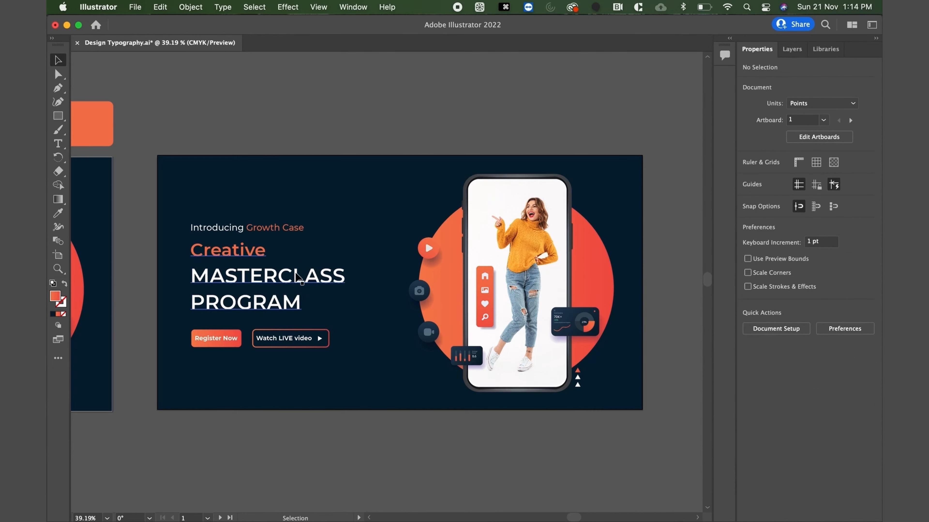
# Set the word "PROGRAM" in the duplicated banner's headline to the Montserrat Regular font style.
pyautogui.doubleClick(268, 307)
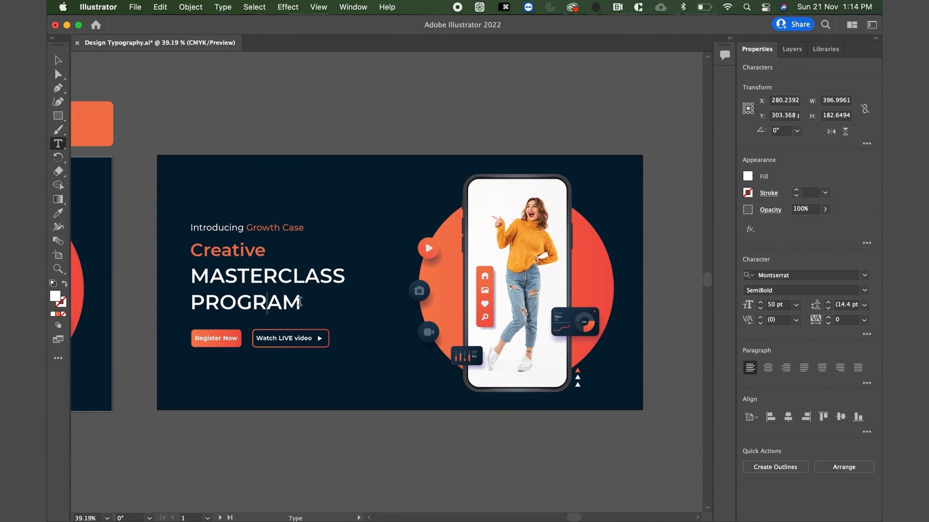
pyautogui.moveTo(305, 307); pyautogui.dragTo(189, 304)
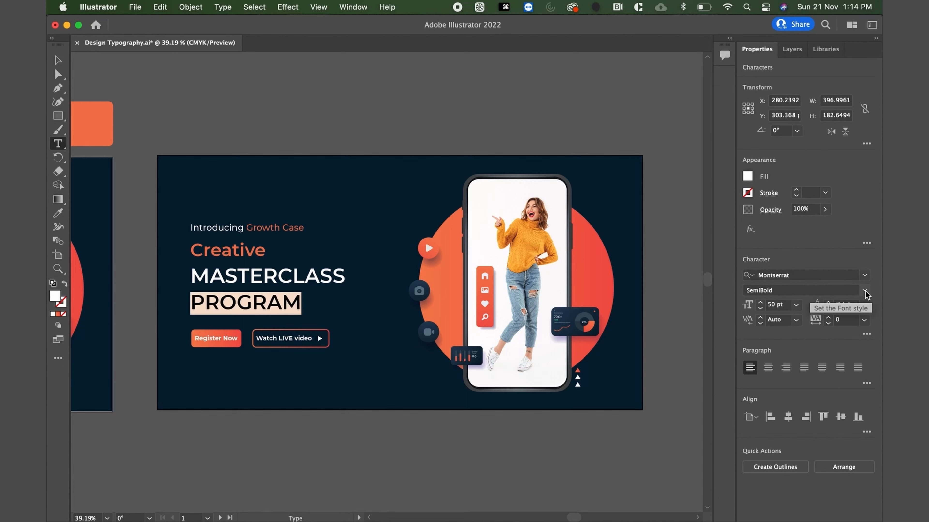
pyautogui.click(865, 293)
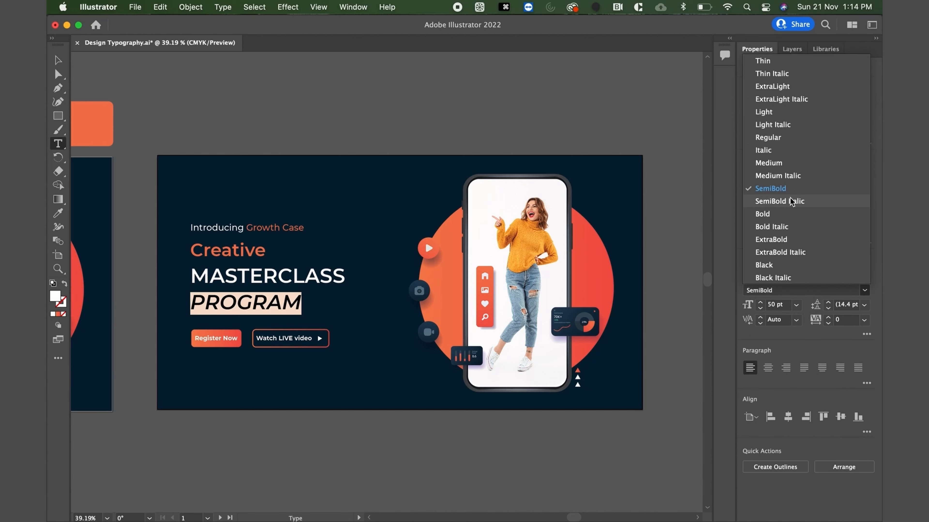
pyautogui.click(780, 163)
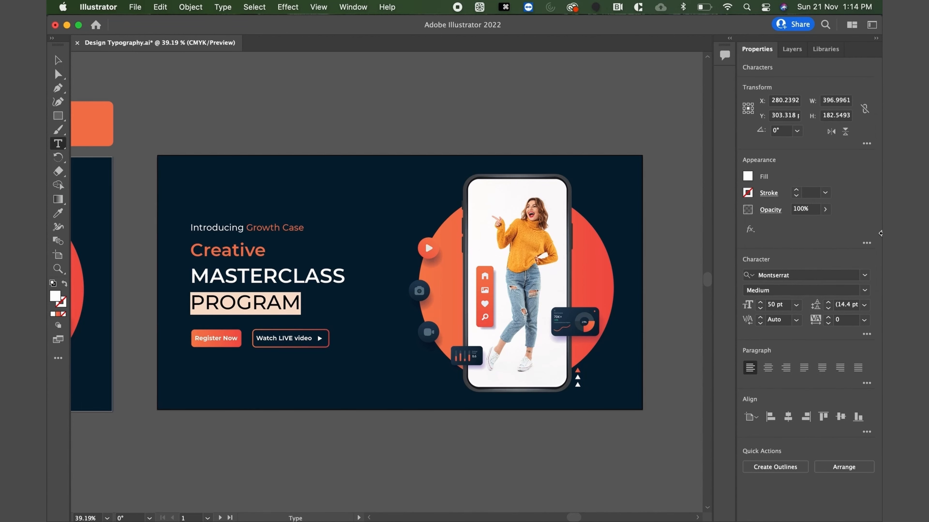
pyautogui.click(870, 291)
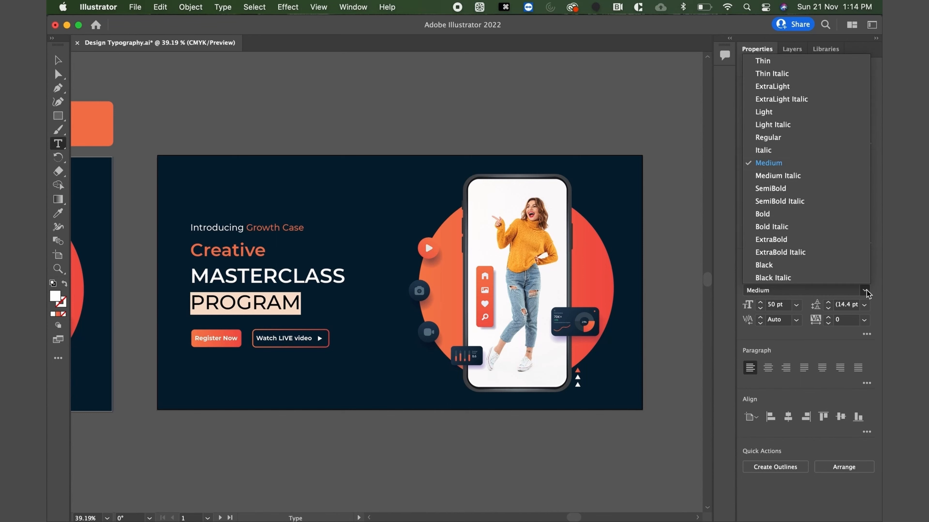
pyautogui.click(771, 135)
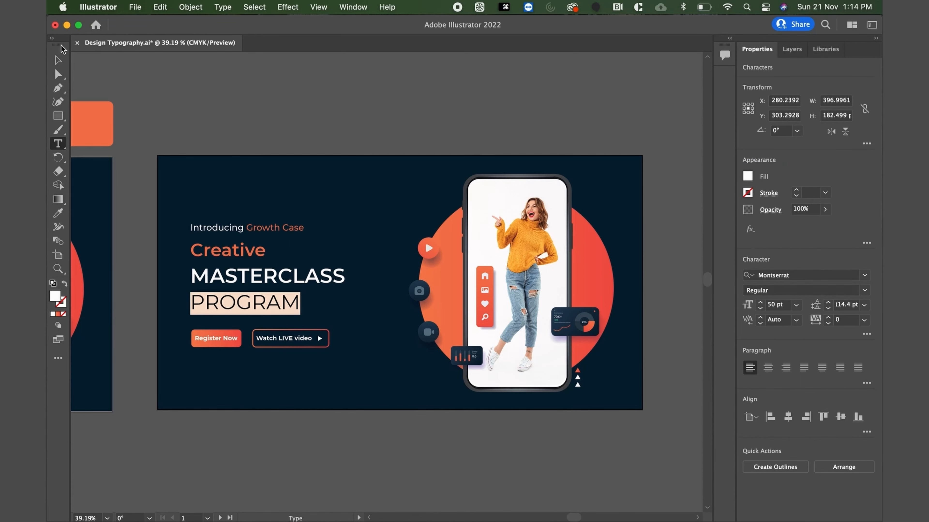
# Tighten the line spacing of the duplicated banner's three-line headline and move both buttons up closer to it.
pyautogui.click(58, 60)
pyautogui.click(207, 102)
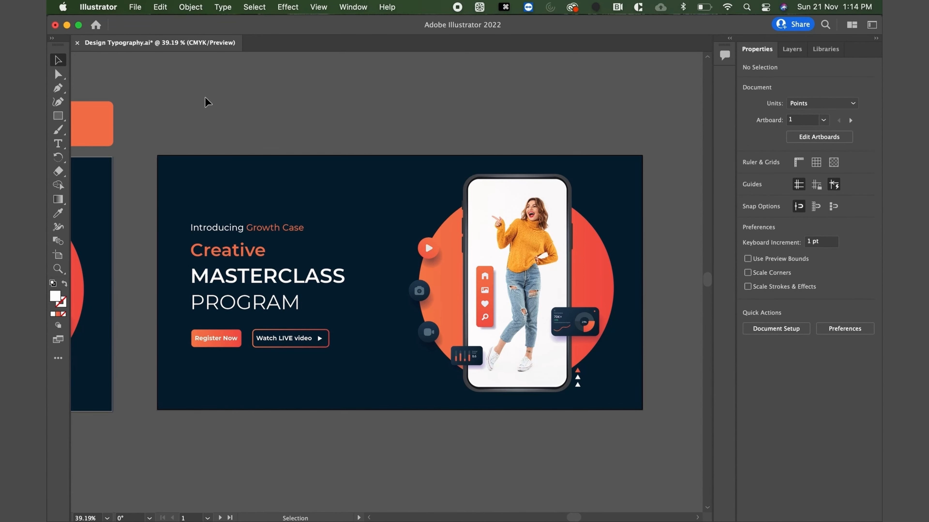
pyautogui.click(226, 303)
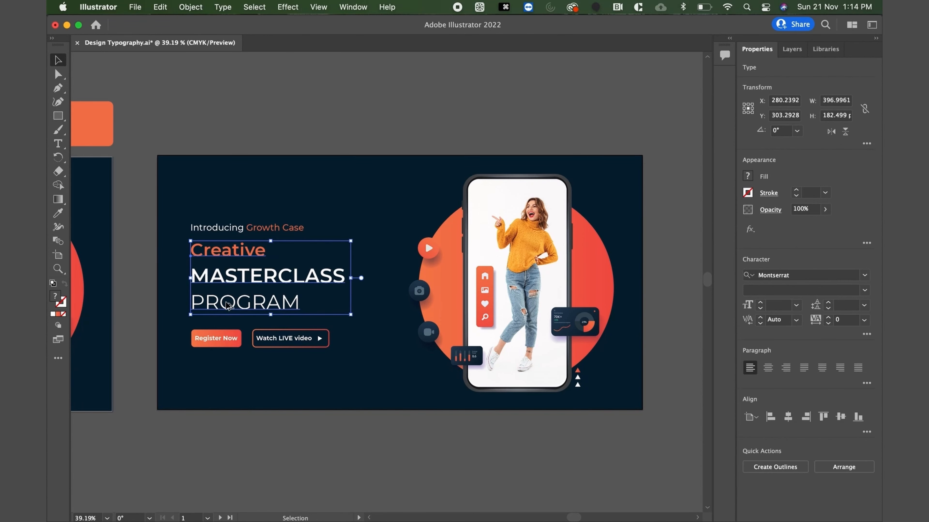
pyautogui.hotkey('alt', 'Up')
pyautogui.hotkey('alt', 'Up')
pyautogui.hotkey('alt', 'Up')
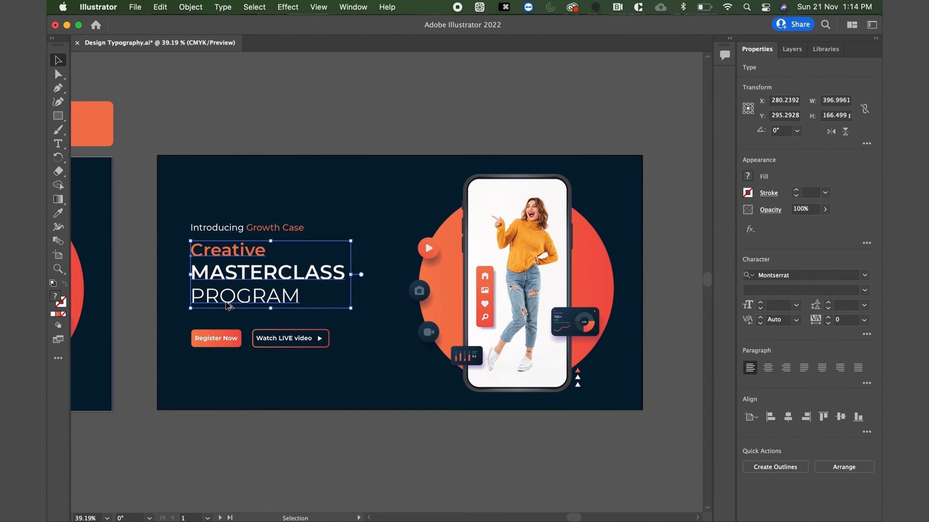
pyautogui.click(317, 109)
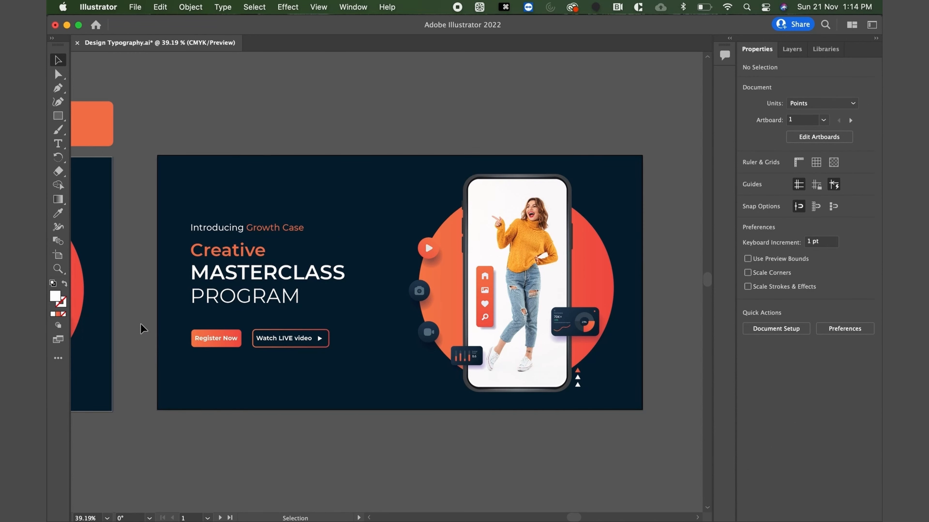
pyautogui.moveTo(179, 327); pyautogui.dragTo(356, 366)
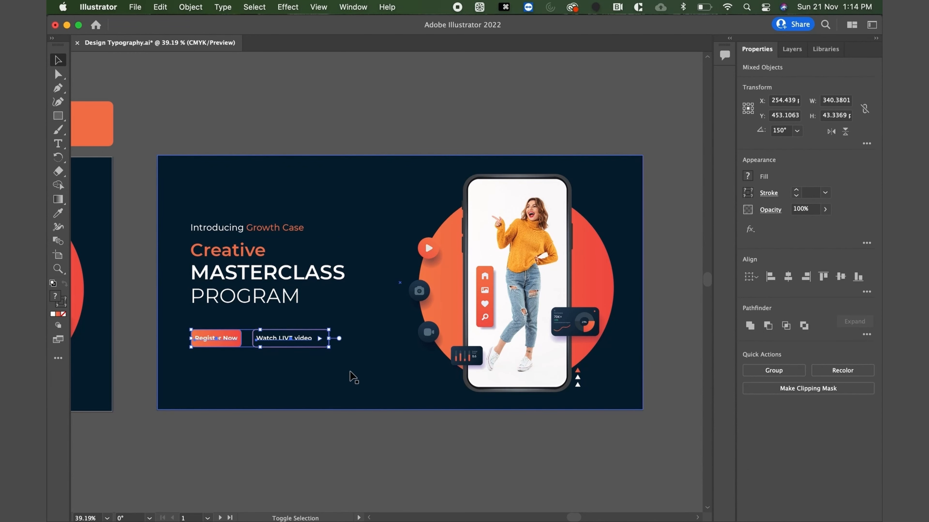
pyautogui.click(385, 116)
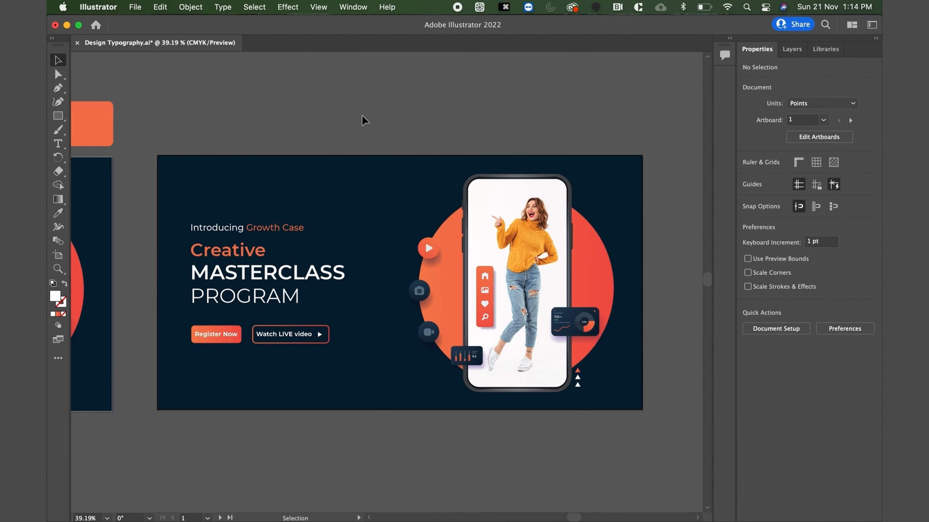
# Set the word "Creative" in the duplicated banner's headline to the Montserrat Medium font style.
pyautogui.hscroll(-5, 235, 232)
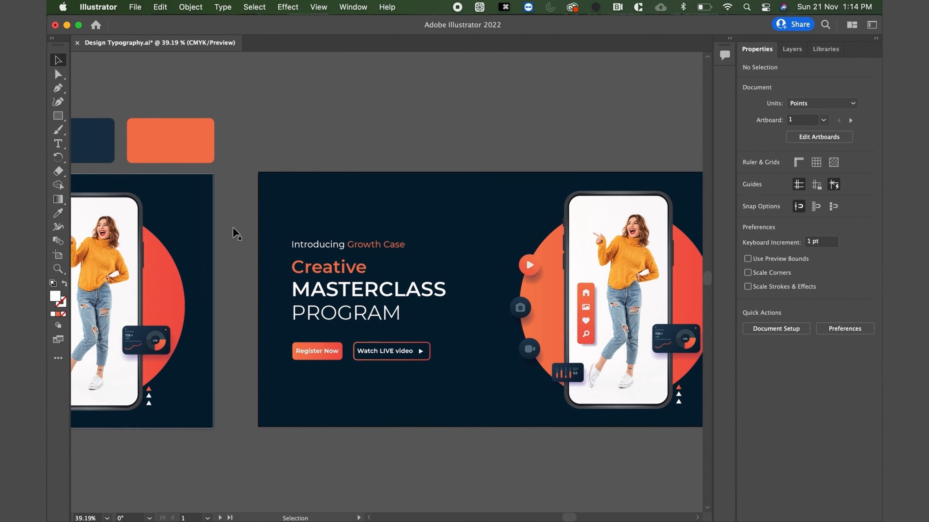
pyautogui.hscroll(-10, 233, 230)
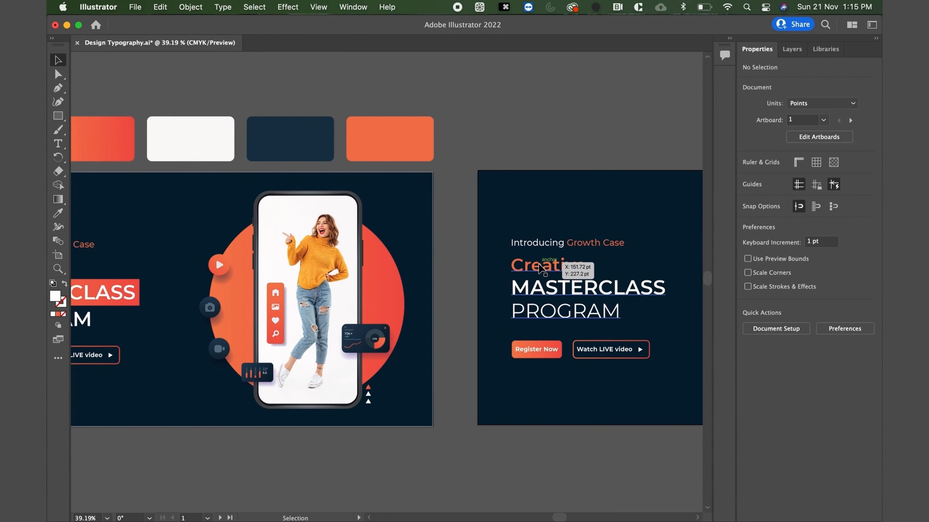
pyautogui.doubleClick(540, 268)
pyautogui.moveTo(587, 266); pyautogui.dragTo(508, 266)
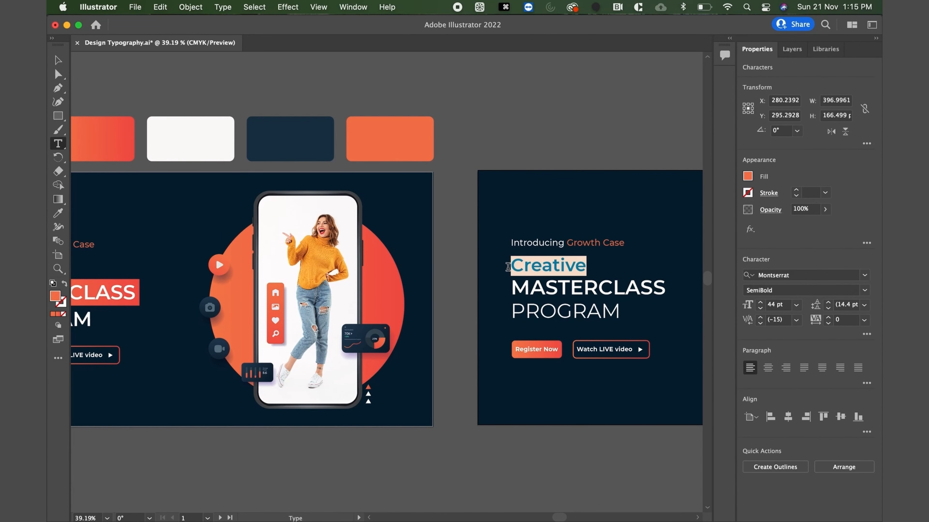
pyautogui.click(864, 289)
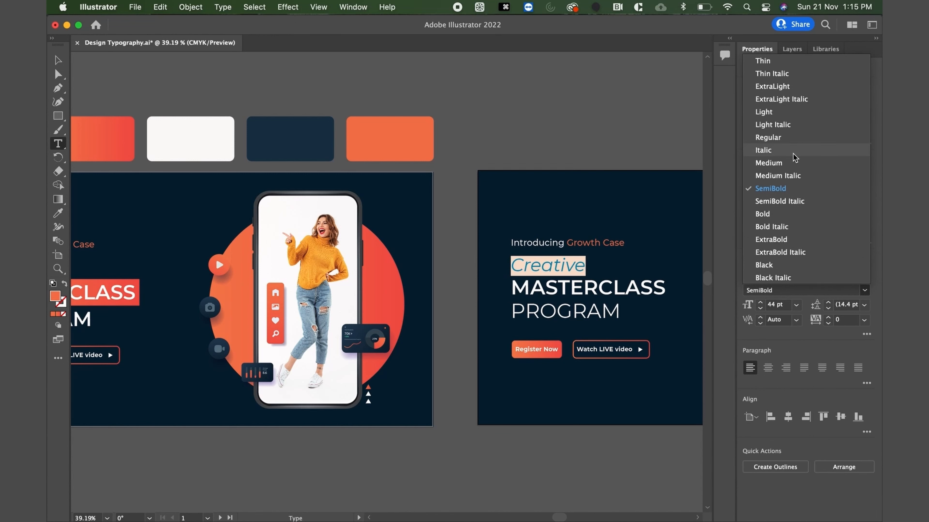
pyautogui.click(792, 163)
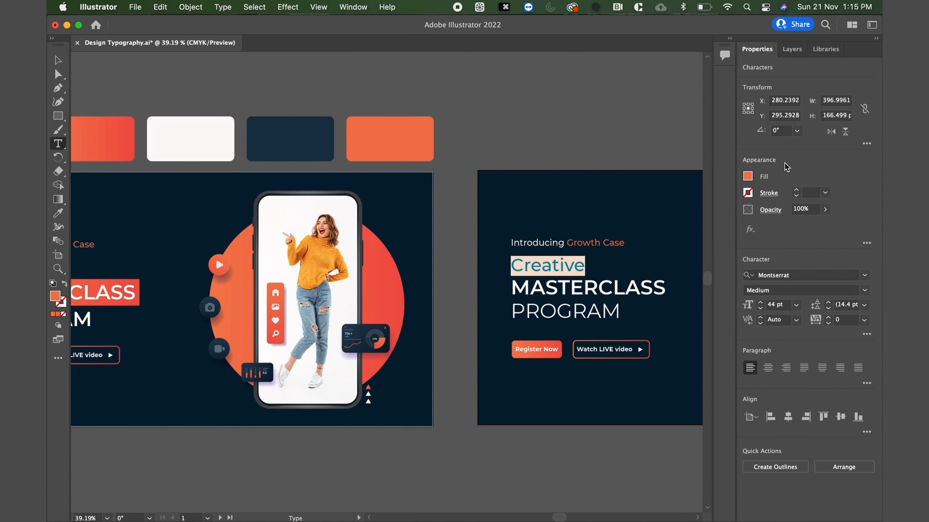
pyautogui.click(58, 62)
pyautogui.click(604, 134)
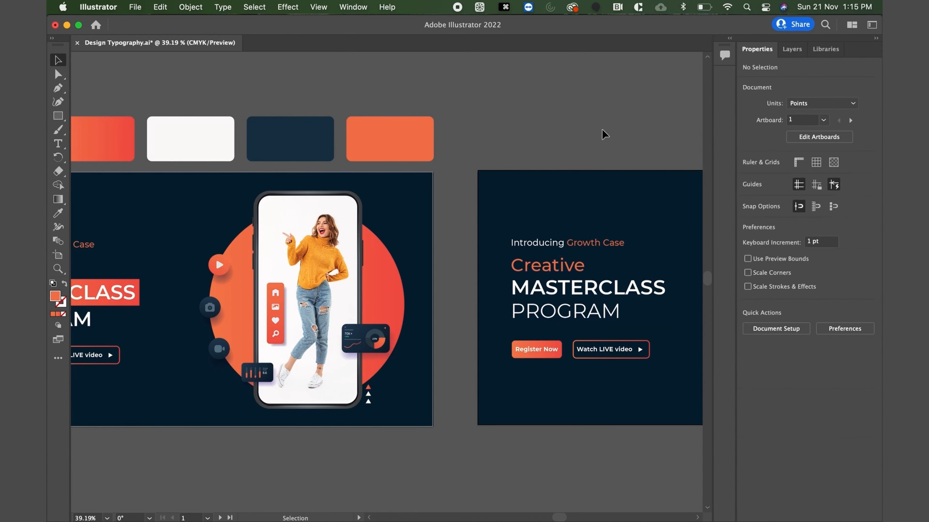
pyautogui.scroll(-5, 472, 268)
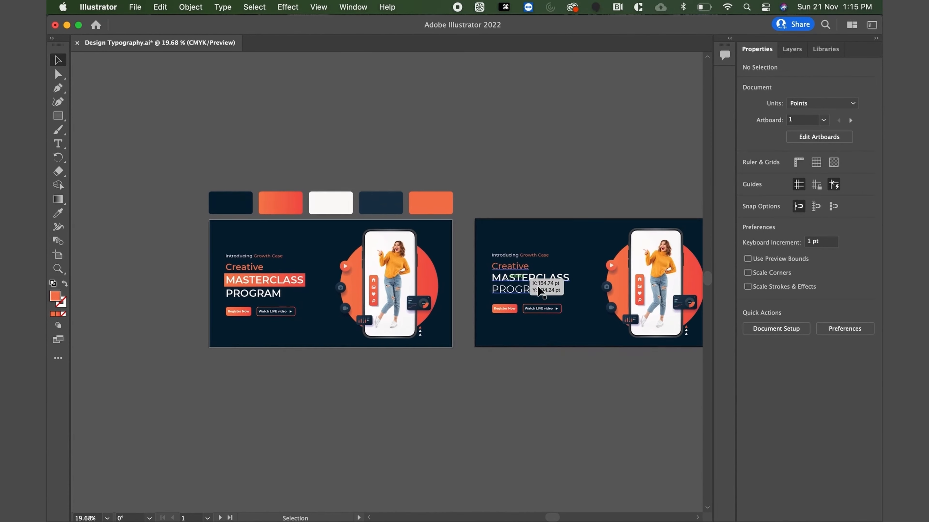
pyautogui.hscroll(3, 538, 291)
pyautogui.scroll(-2, 538, 291)
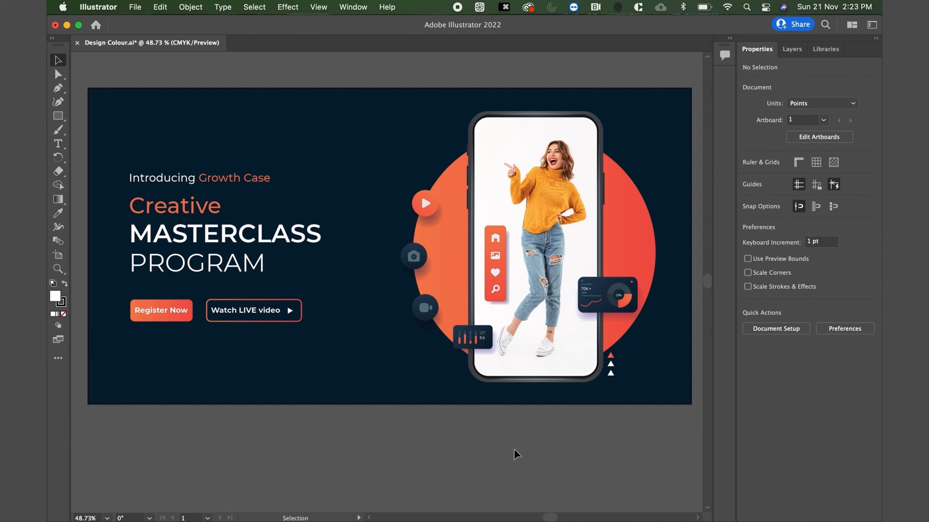
# Duplicate the banner artboard with its artwork in Design Colour.ai and align the copy level beside the original.
pyautogui.scroll(-3, 514, 450)
pyautogui.hscroll(2, 514, 450)
pyautogui.scroll(-2, 514, 449)
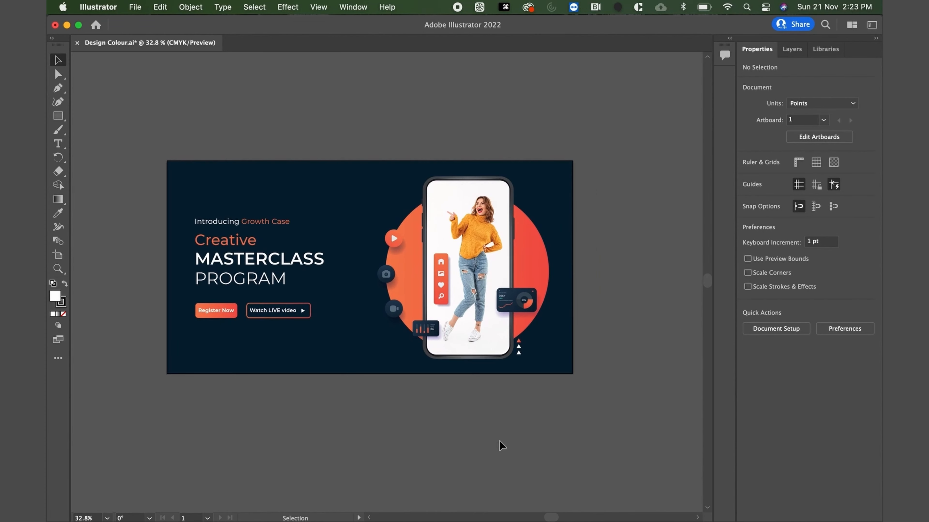
pyautogui.click(58, 255)
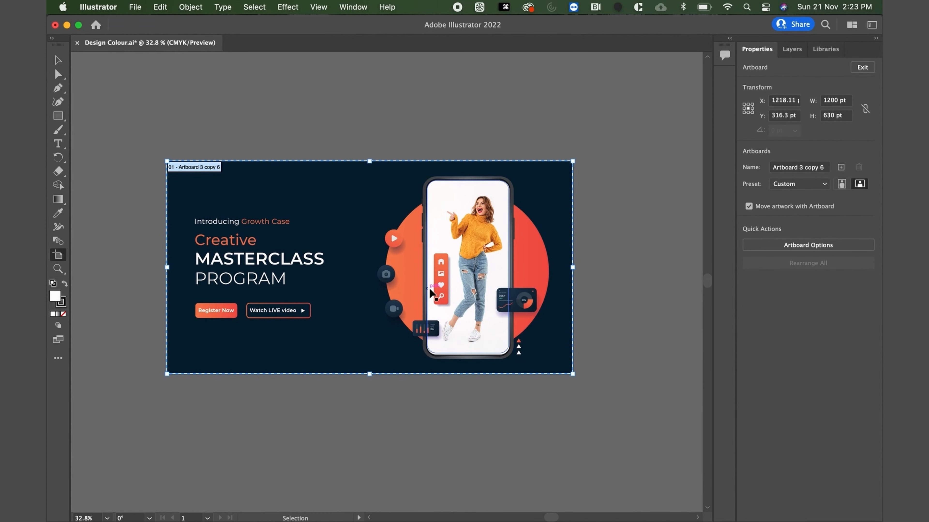
pyautogui.press('super+c')
pyautogui.press('super+v')
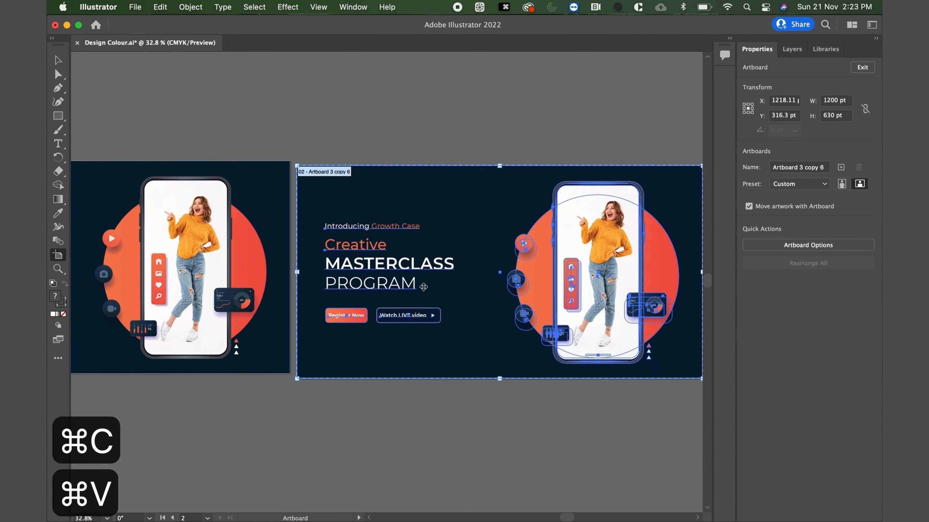
pyautogui.moveTo(330, 206); pyautogui.dragTo(330, 201)
pyautogui.click(57, 60)
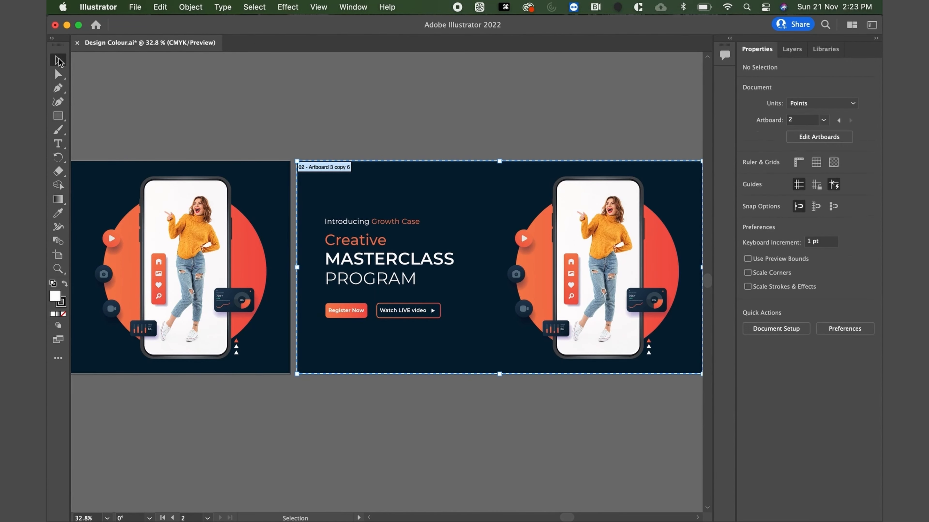
# Delete the dark navy background rectangle from the duplicated banner.
pyautogui.scroll(-2, 433, 178)
pyautogui.click(435, 189)
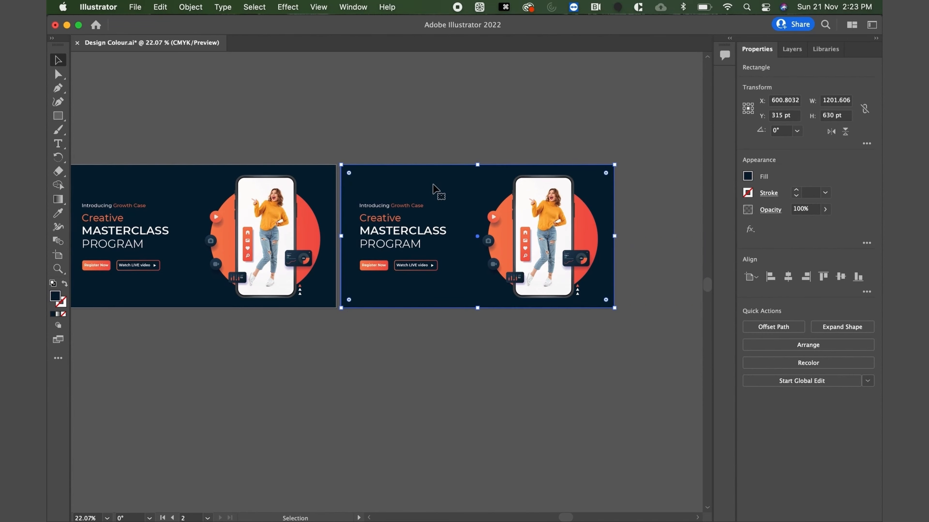
pyautogui.press('Delete')
# Recolor the word "Introducing" on the white banner with the dark navy sampled from the original banner's background.
pyautogui.scroll(5, 434, 189)
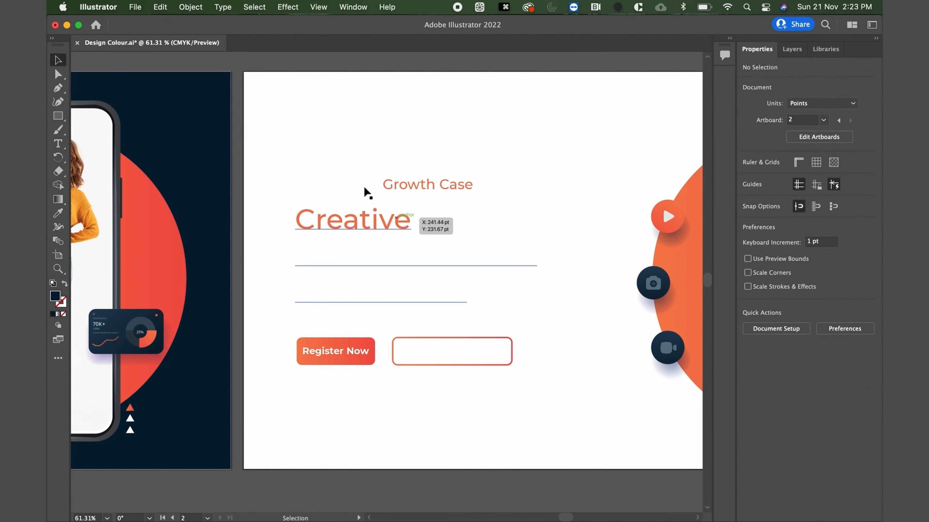
pyautogui.doubleClick(379, 185)
pyautogui.moveTo(380, 184); pyautogui.dragTo(267, 182)
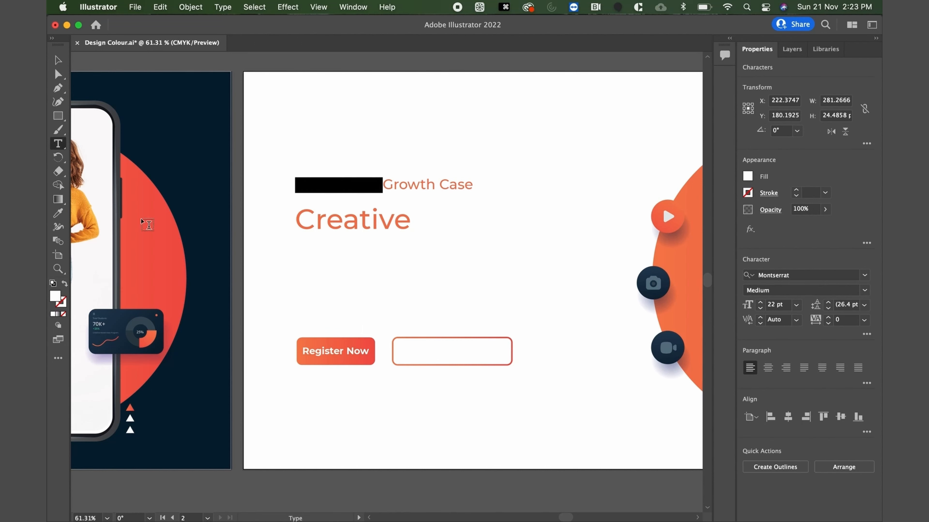
pyautogui.click(57, 213)
pyautogui.click(181, 129)
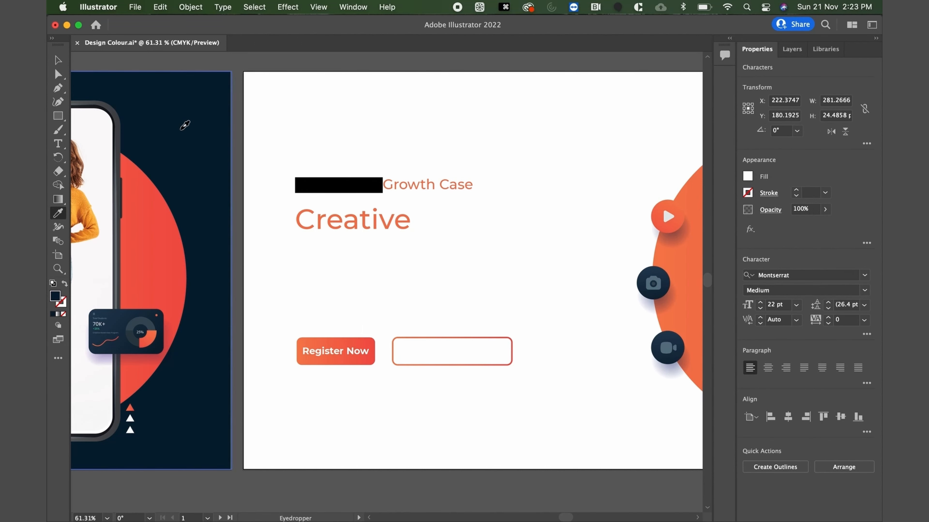
pyautogui.click(184, 125)
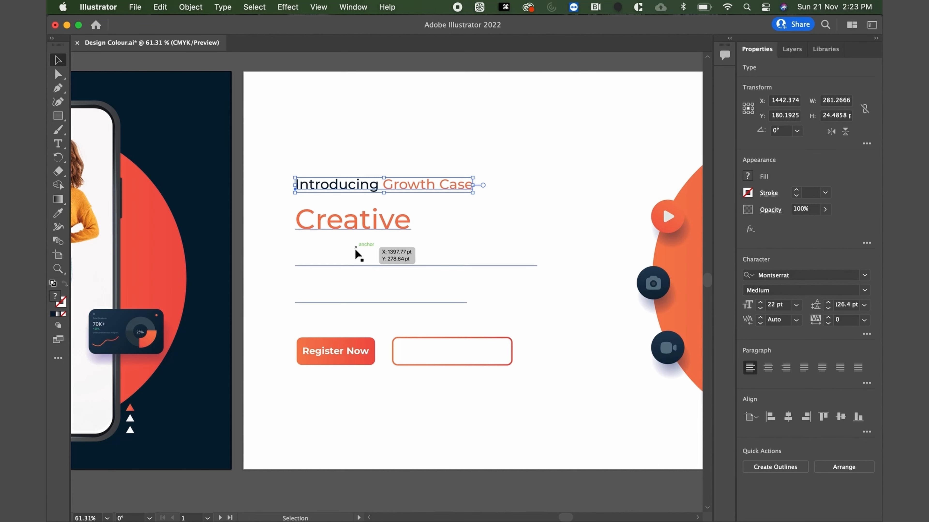
# Recolor the headline words "MASTERCLASS PROGRAM" on the white banner with the original background's dark navy.
pyautogui.press('t')
pyautogui.click(298, 244)
pyautogui.press('cmd+v')
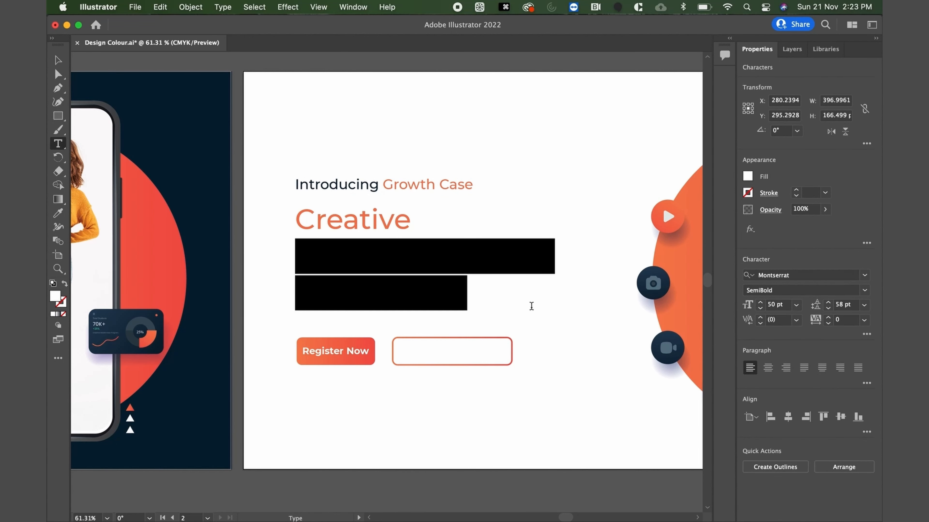
pyautogui.click(57, 213)
pyautogui.click(180, 130)
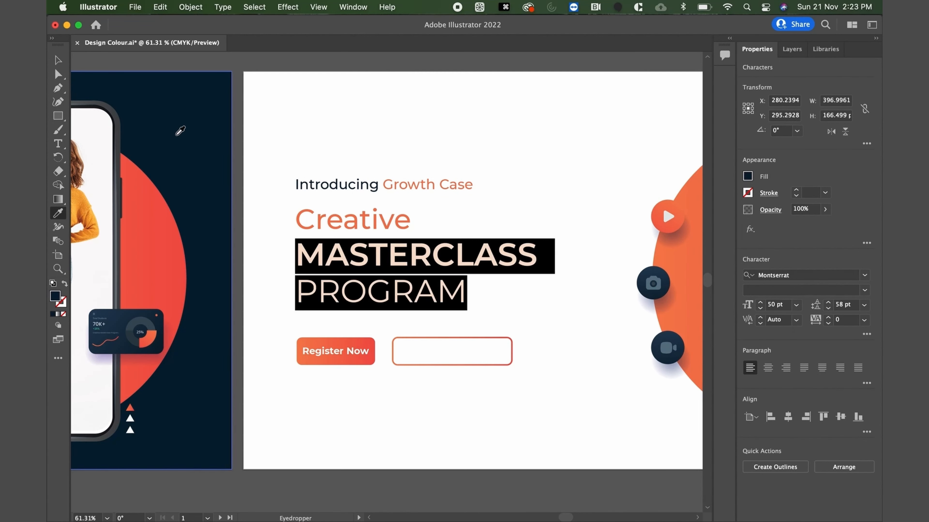
pyautogui.press('v')
pyautogui.click(387, 139)
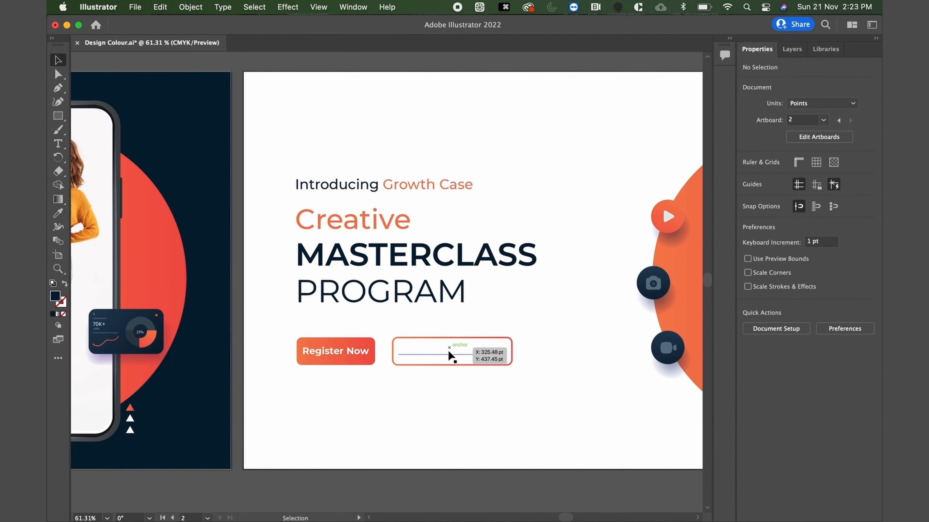
# Recolor the "Watch LIVE video" label and its play arrow with the dark navy of the original background.
pyautogui.click(473, 352)
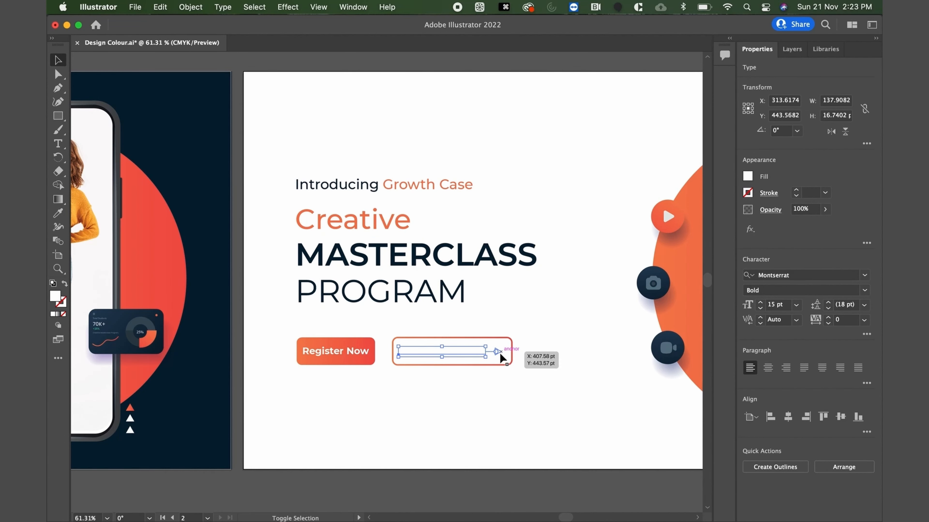
pyautogui.keyDown('shift'); pyautogui.click(498, 353); pyautogui.keyUp('shift')
pyautogui.click(58, 214)
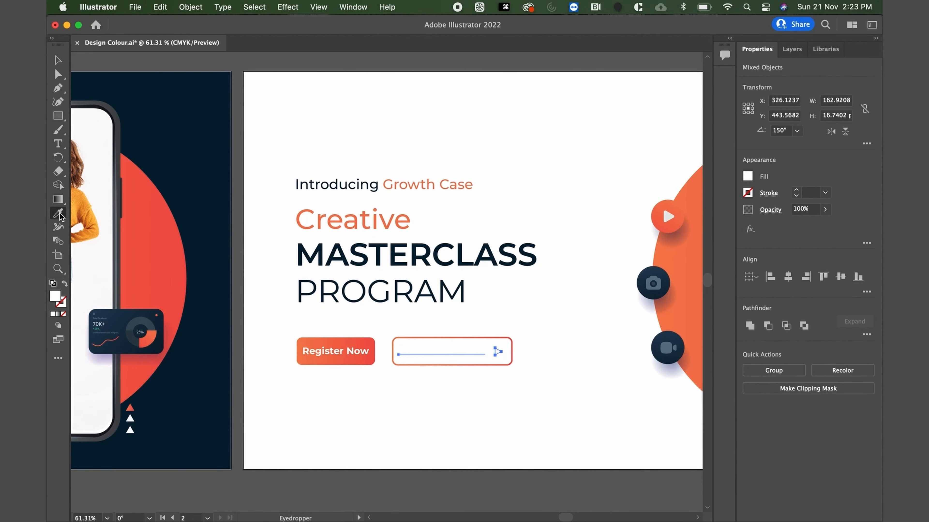
pyautogui.click(190, 93)
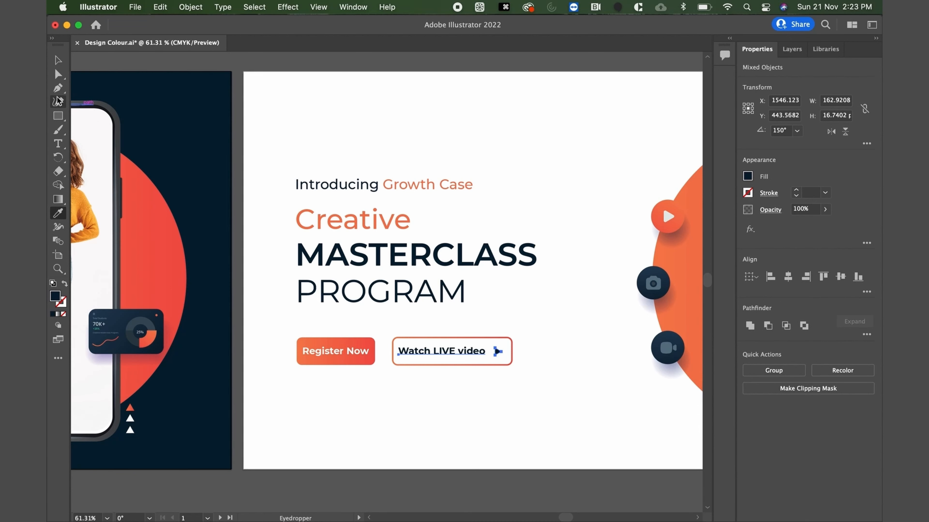
pyautogui.click(58, 60)
pyautogui.click(360, 68)
# Recolor the two white triangles beside the phone's lower corner with the dark navy sampled from the 70K+ statistics card.
pyautogui.scroll(-5, 438, 274)
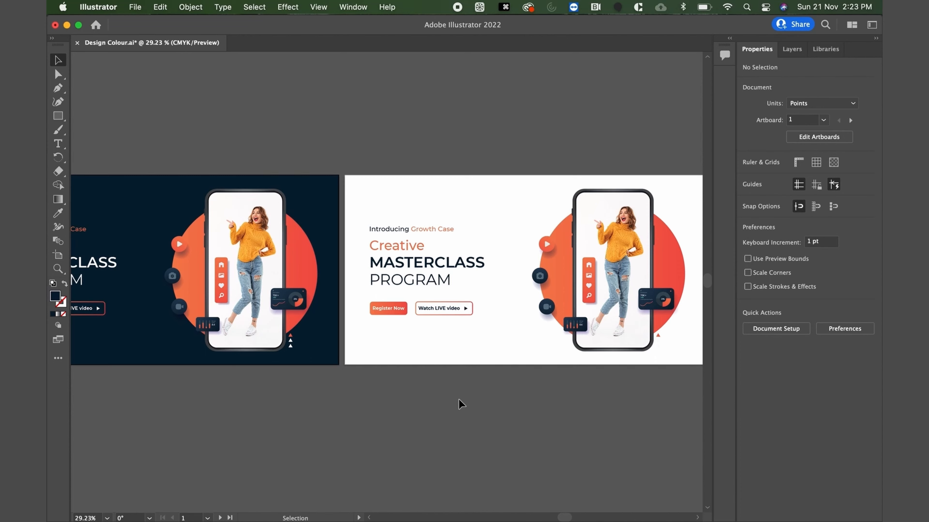
pyautogui.scroll(-2, 460, 404)
pyautogui.hscroll(4, 458, 403)
pyautogui.scroll(1, 607, 295)
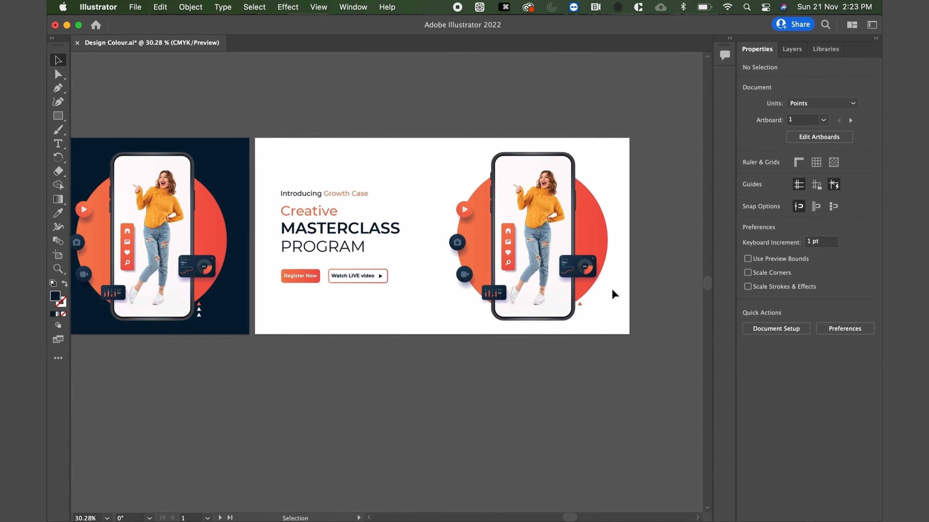
pyautogui.scroll(3, 611, 289)
pyautogui.click(551, 328)
pyautogui.scroll(2, 550, 328)
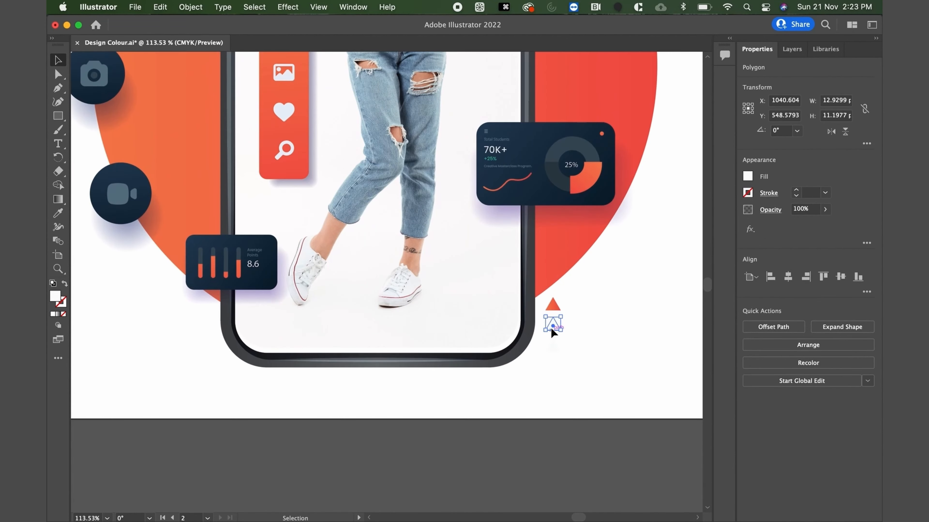
pyautogui.moveTo(550, 327); pyautogui.dragTo(552, 342)
pyautogui.press('i')
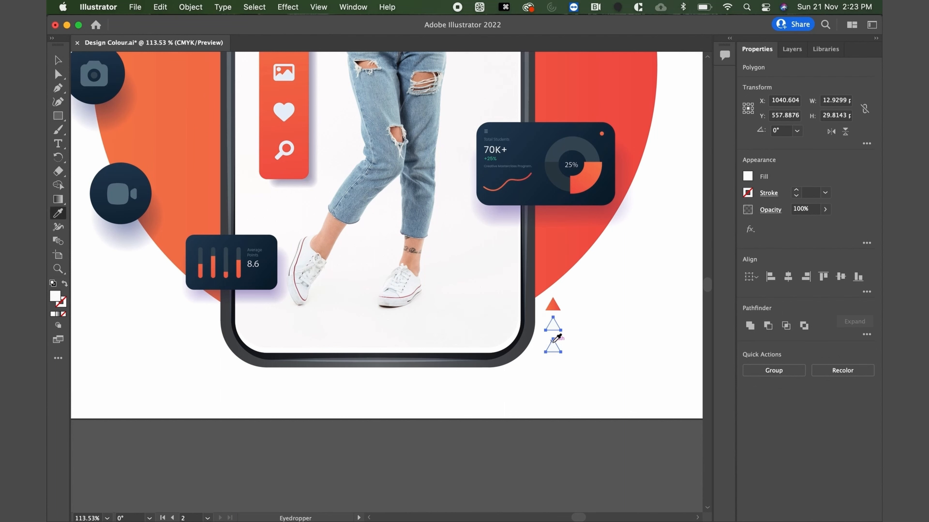
pyautogui.click(555, 196)
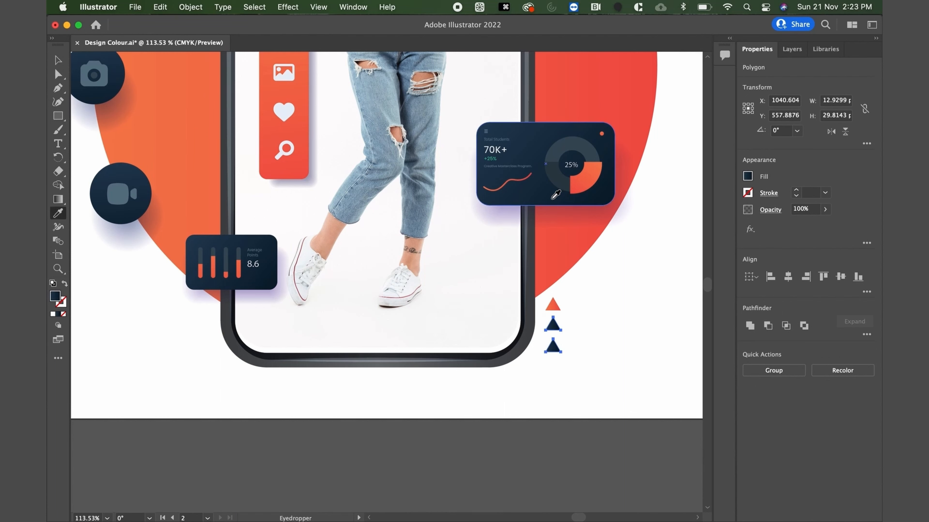
pyautogui.press('v')
pyautogui.click(155, 328)
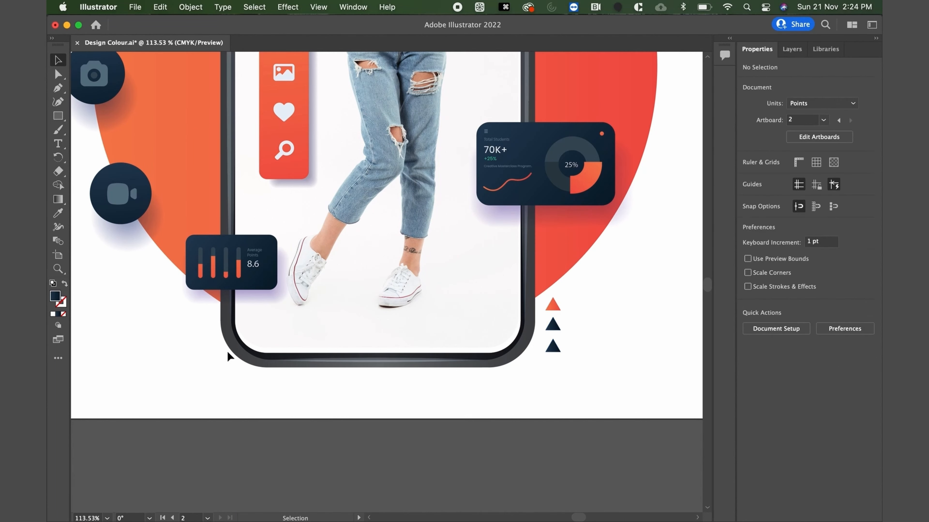
pyautogui.press('super+0')
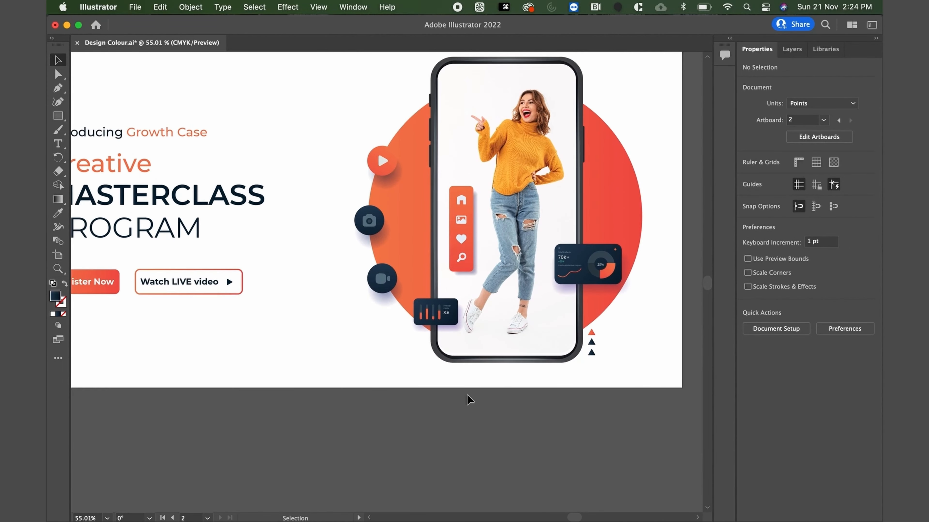
pyautogui.press('super+alt+0')
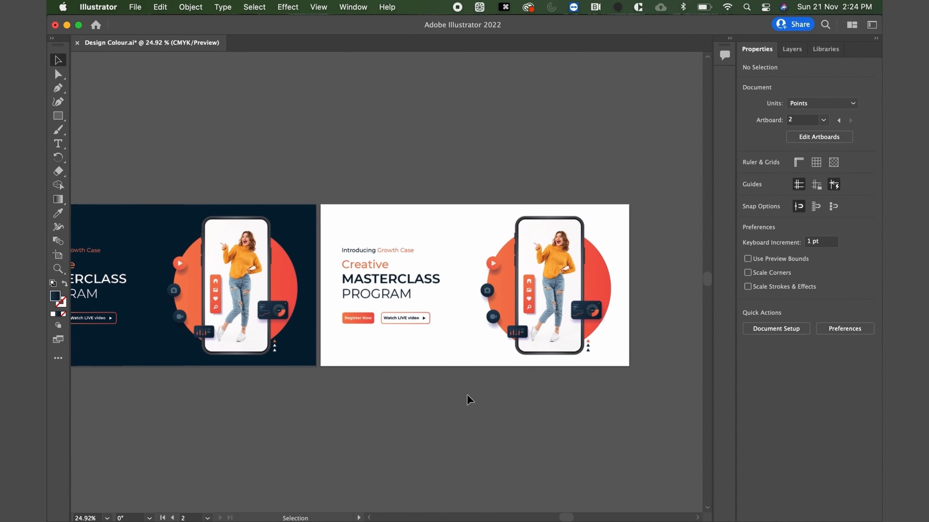
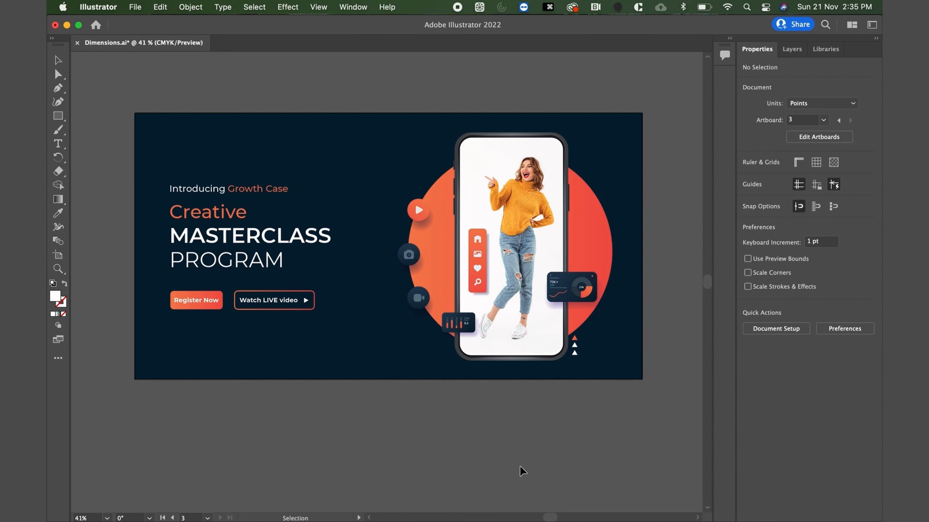
# Copy the original banner's dark navy background rectangle and paste it in front on the blank square artboard.
pyautogui.scroll(-5, 520, 467)
pyautogui.hscroll(3, 513, 466)
pyautogui.scroll(-2, 513, 466)
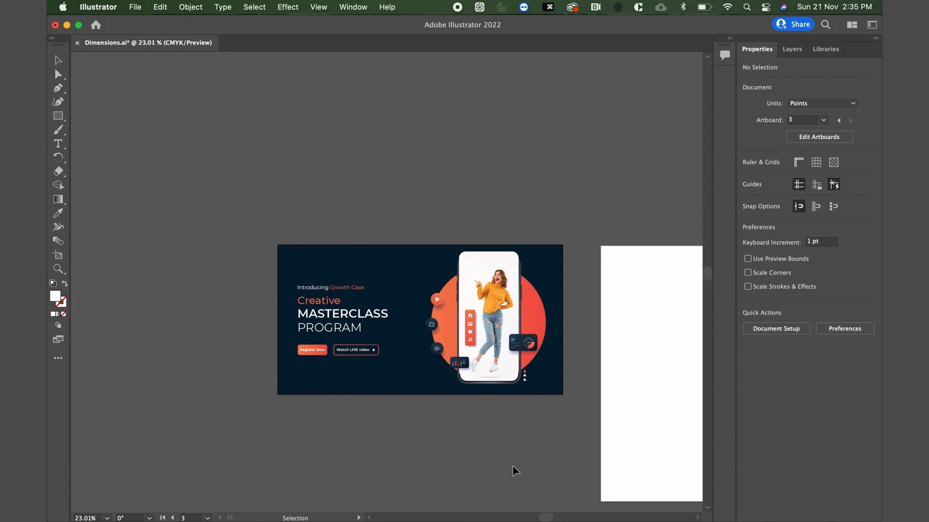
pyautogui.hscroll(3, 514, 469)
pyautogui.scroll(-1, 514, 468)
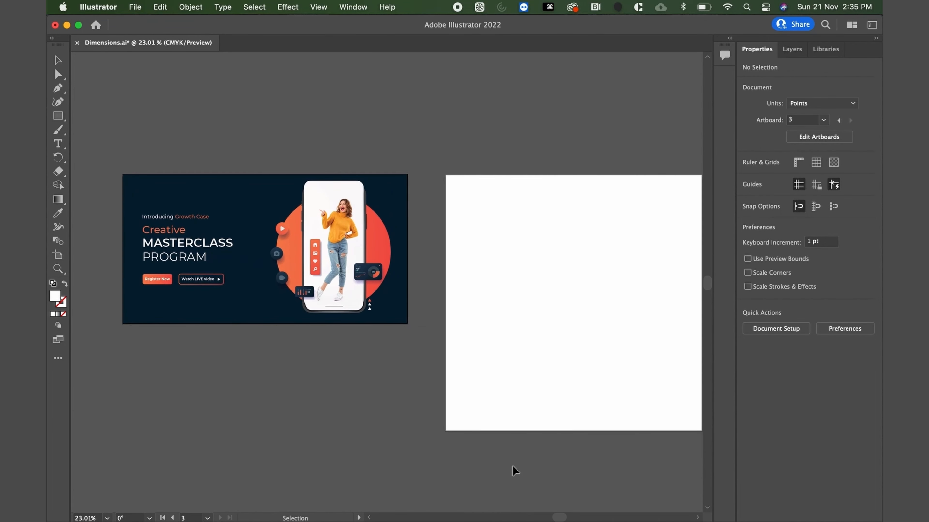
pyautogui.click(260, 227)
pyautogui.press('super+c')
pyautogui.click(520, 245)
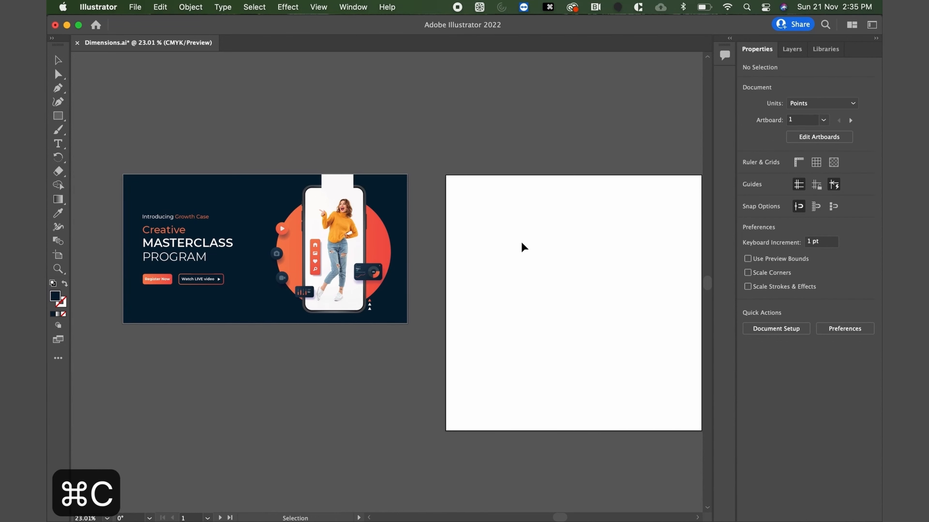
pyautogui.press('super+f')
# Resize the pasted navy rectangle to 1080 × 1080 pt so it covers the whole square artboard.
pyautogui.hscroll(3, 523, 249)
pyautogui.scroll(-1, 523, 248)
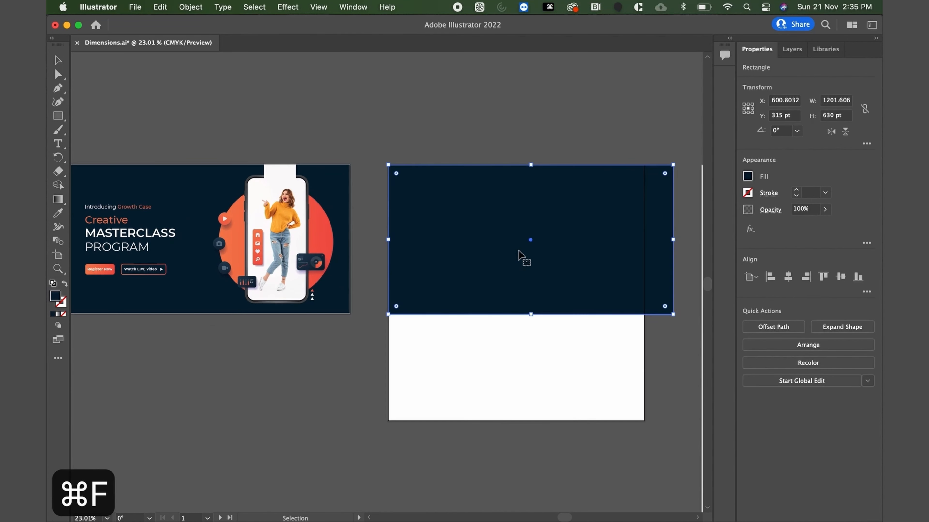
pyautogui.moveTo(673, 313); pyautogui.dragTo(644, 421)
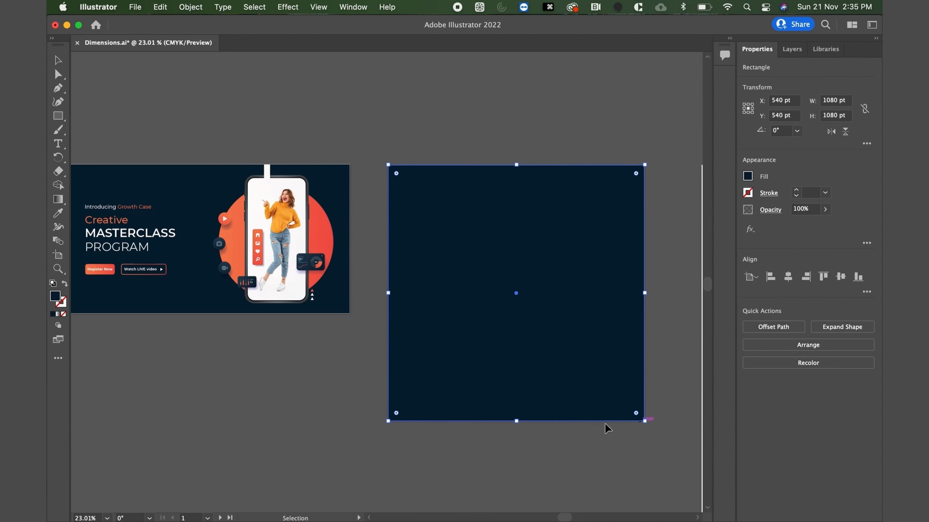
pyautogui.click(319, 397)
# Copy the phone mockup group from the original banner and paste it onto the navy square artboard.
pyautogui.hscroll(-3, 320, 397)
pyautogui.scroll(-1, 319, 396)
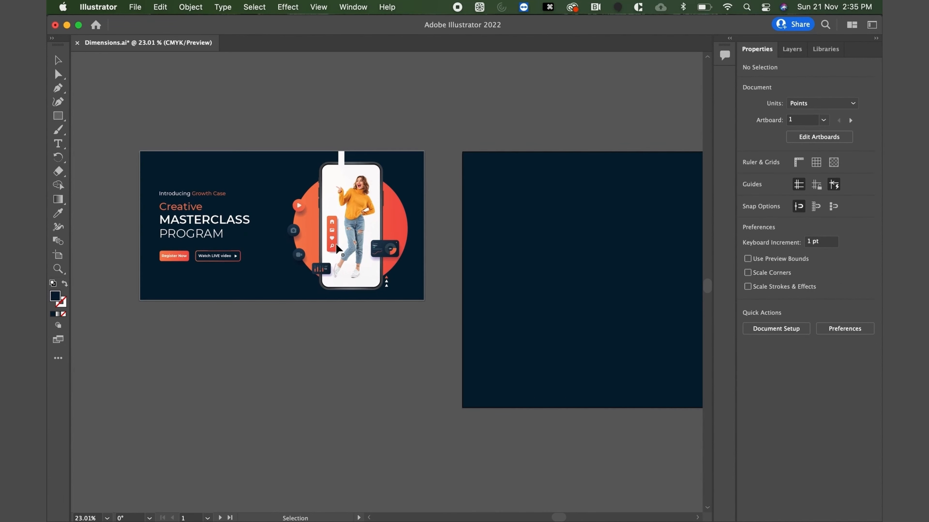
pyautogui.scroll(3, 341, 230)
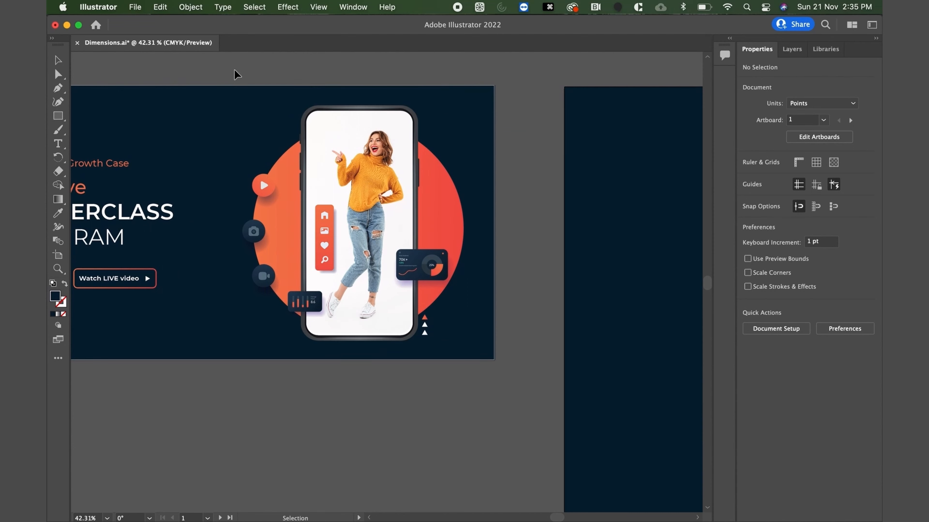
pyautogui.click(322, 173)
pyautogui.press('a')
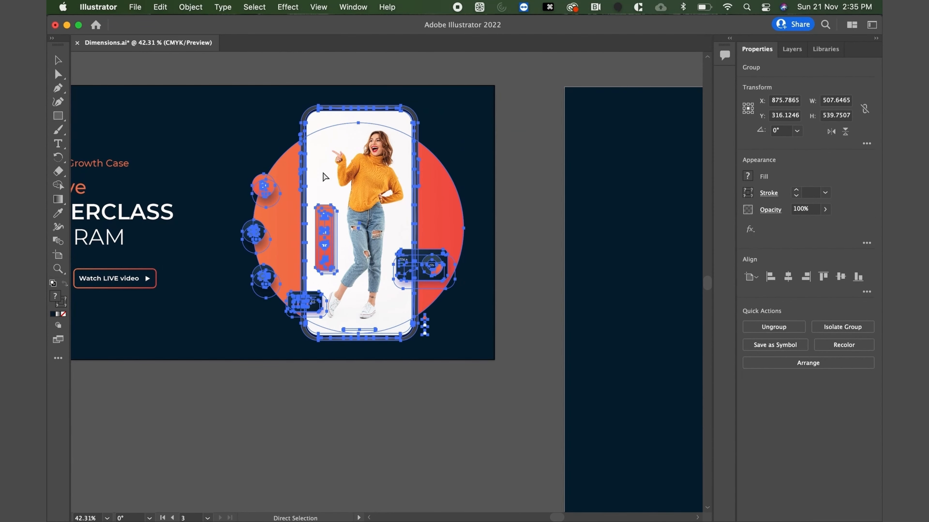
pyautogui.press('super+c')
pyautogui.press('v')
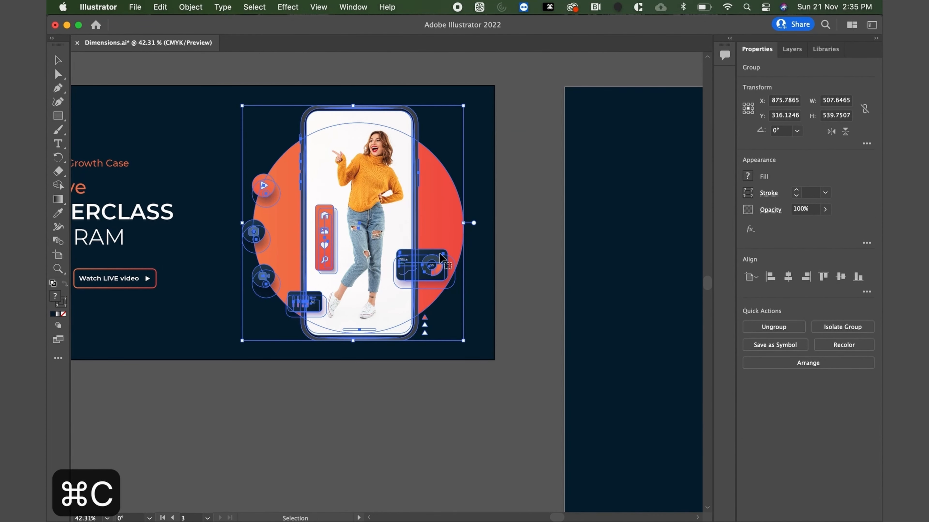
pyautogui.hscroll(5, 439, 253)
pyautogui.scroll(-2, 439, 252)
pyautogui.hscroll(5, 439, 255)
pyautogui.scroll(-1, 440, 255)
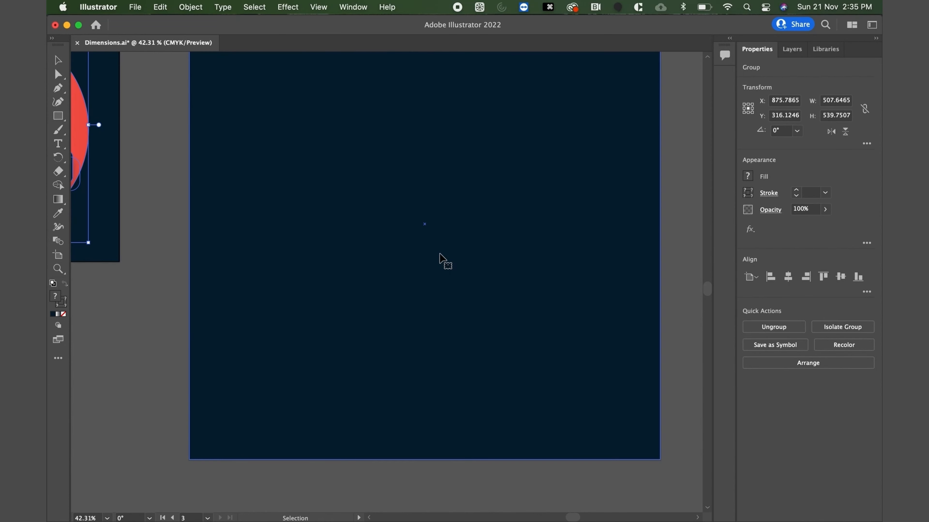
pyautogui.press('a')
pyautogui.click(440, 255)
pyautogui.press('super+v')
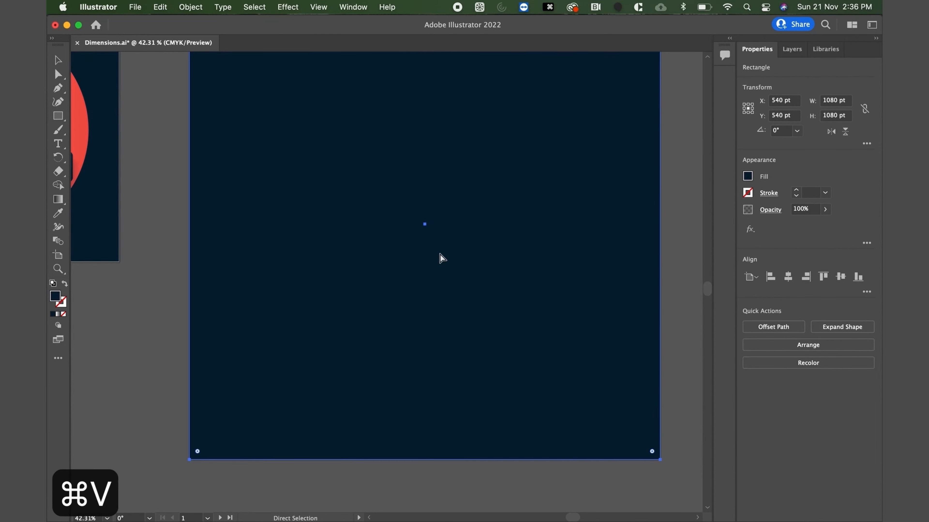
# Delete the orange circle behind the phone inside the pasted mockup group and leave isolation mode.
pyautogui.click(692, 227)
pyautogui.click(483, 291)
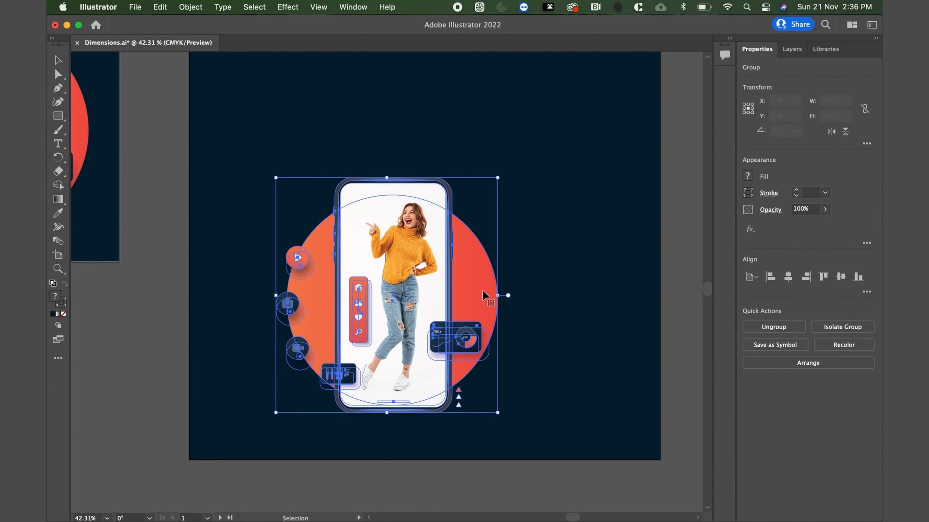
pyautogui.doubleClick(483, 290)
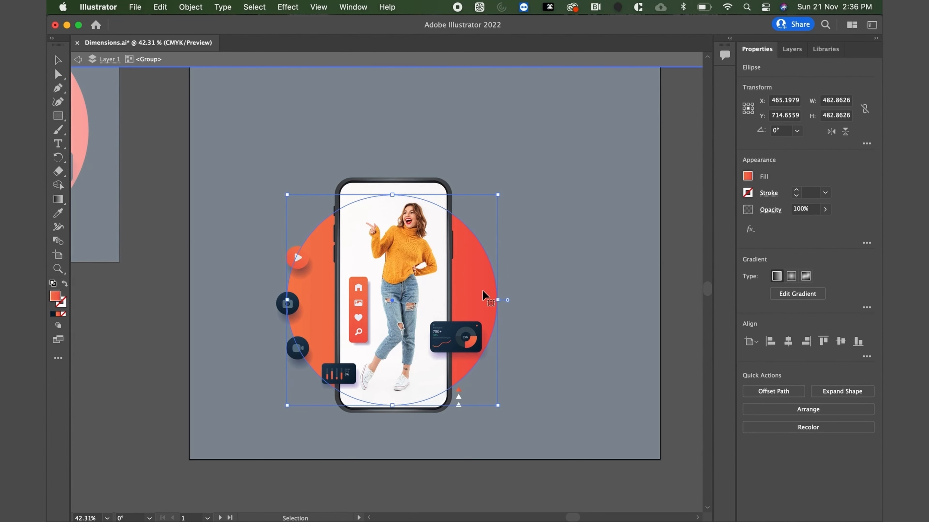
pyautogui.press('Delete')
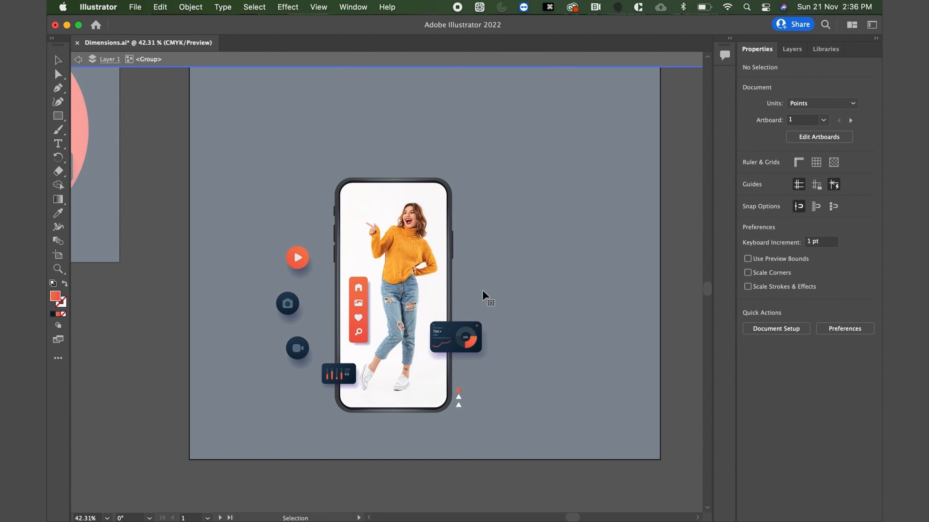
pyautogui.click(62, 118)
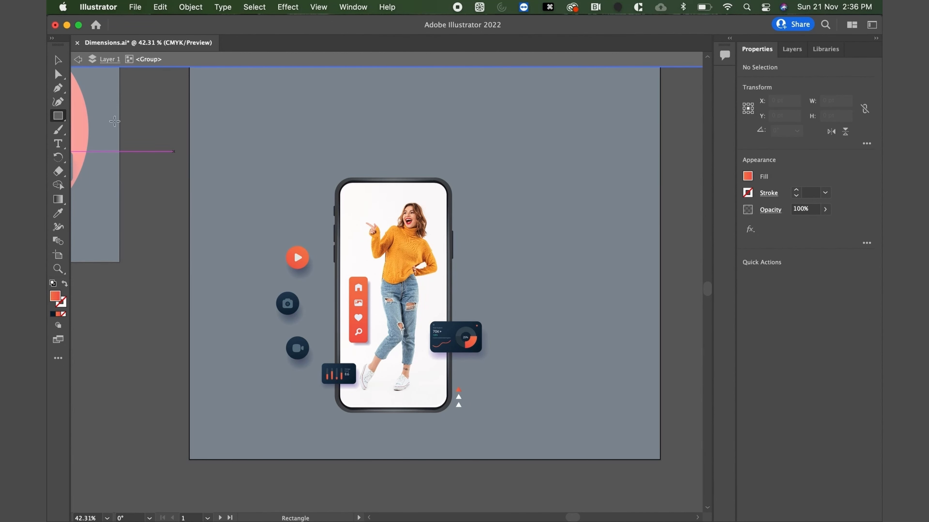
pyautogui.press('v')
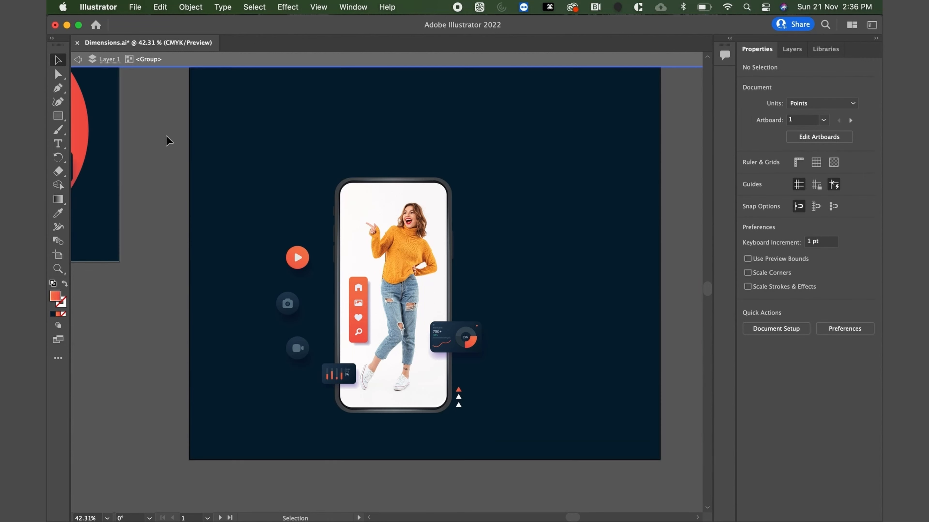
pyautogui.doubleClick(167, 140)
# Draw an orange gradient rectangle 1080 pt wide and about 577 pt high across the square artboard.
pyautogui.click(58, 116)
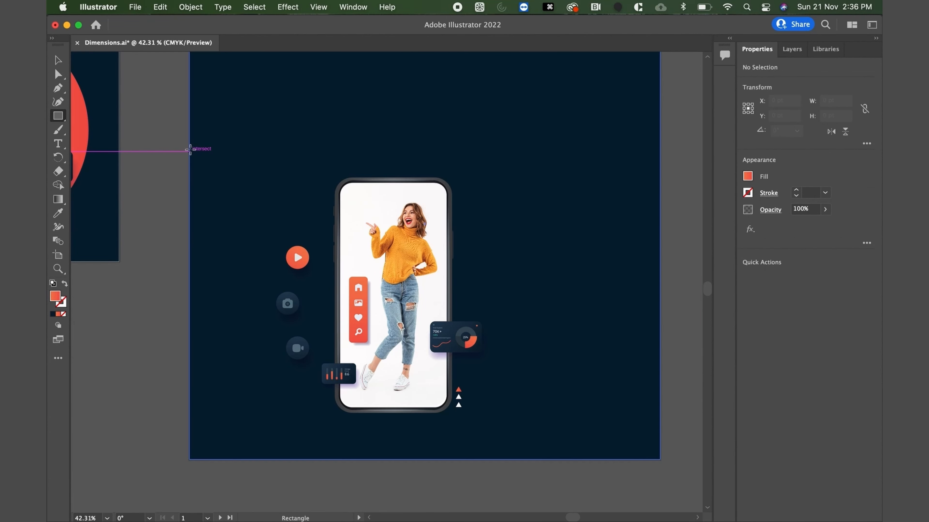
pyautogui.moveTo(190, 151); pyautogui.dragTo(660, 404)
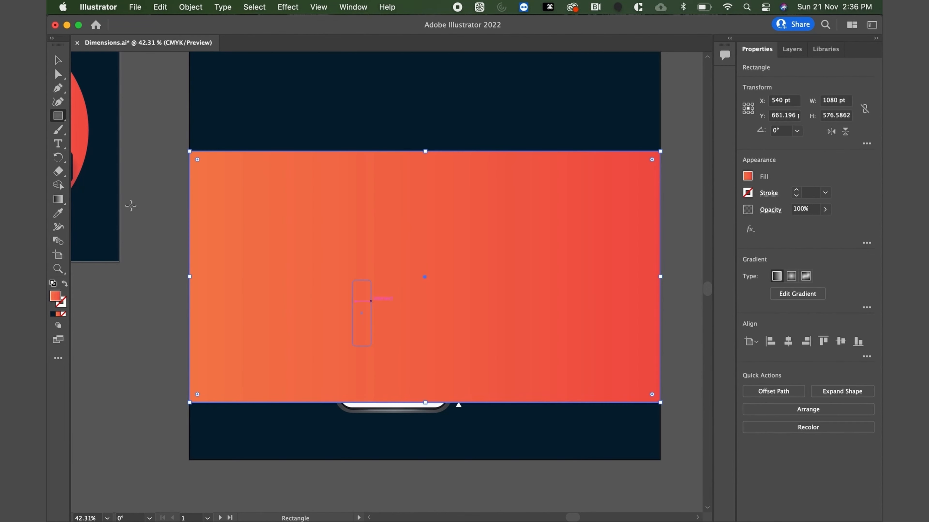
# Send the orange band and the navy background together behind the phone mockup.
pyautogui.click(58, 60)
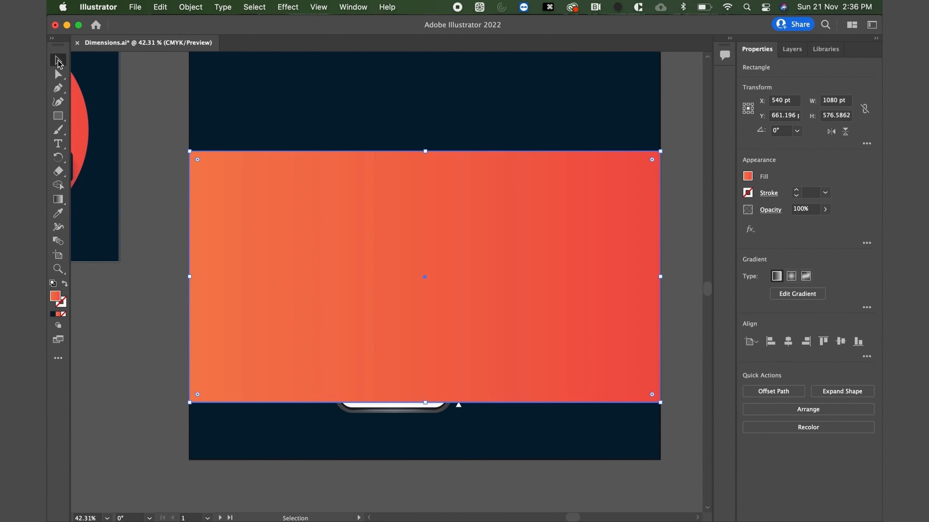
pyautogui.keyDown('shift'); pyautogui.click(342, 106); pyautogui.keyUp('shift')
pyautogui.rightClick(357, 249)
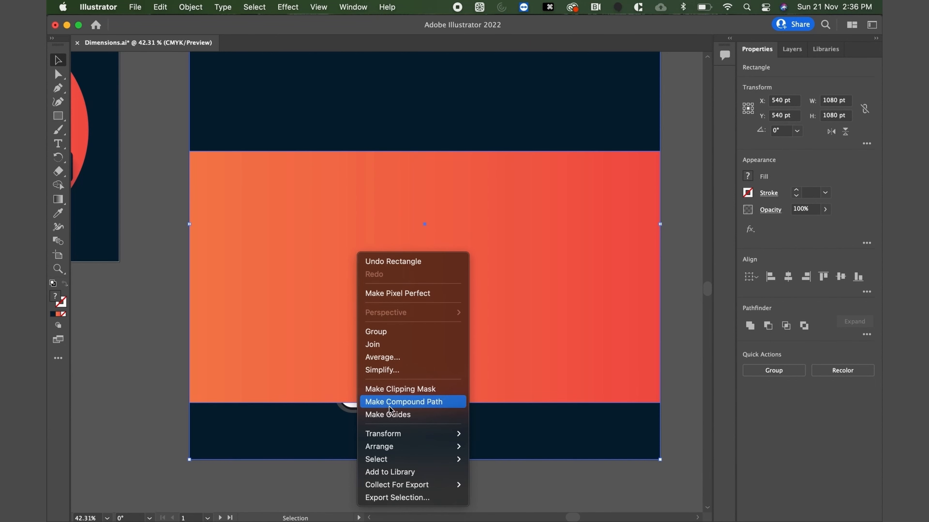
pyautogui.moveTo(384, 446)
pyautogui.click(500, 486)
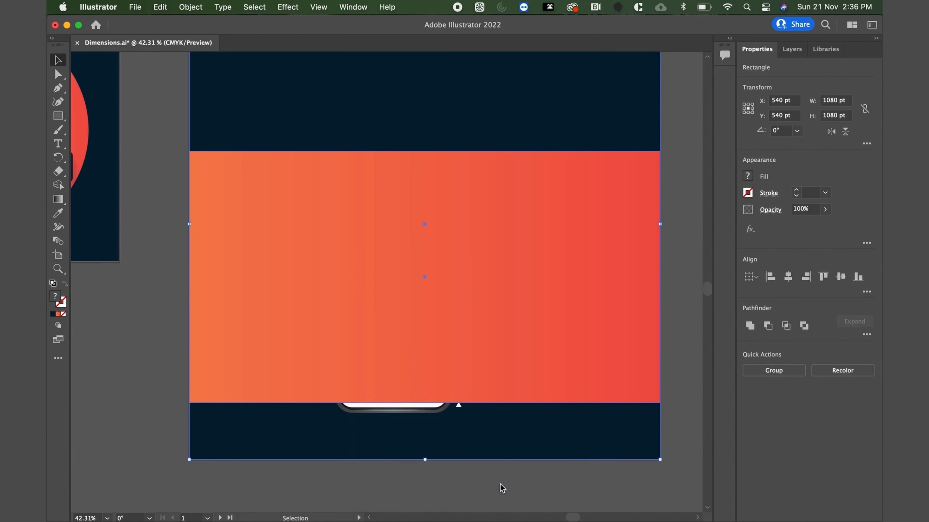
pyautogui.click(175, 148)
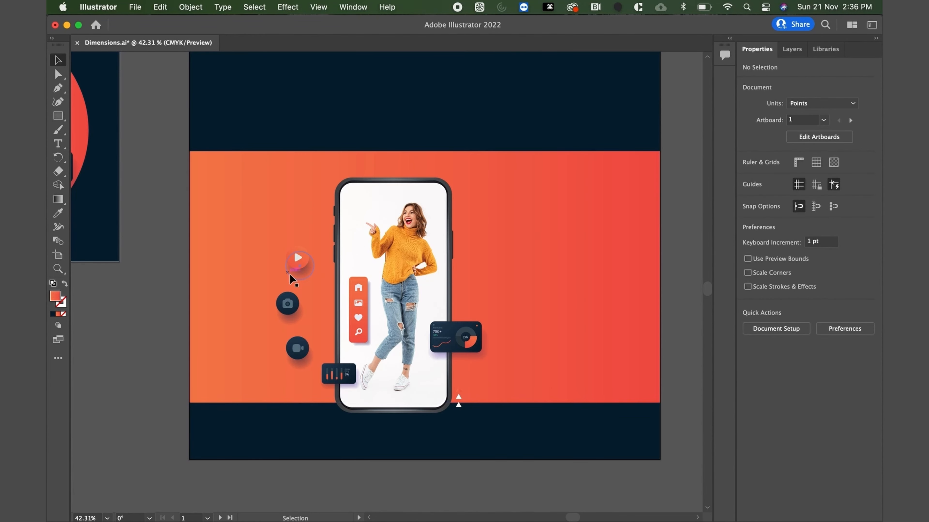
# Recolor the play button's orange circle on the square design with the dark navy sampled from the camera button.
pyautogui.press('a')
pyautogui.click(300, 269)
pyautogui.press('i')
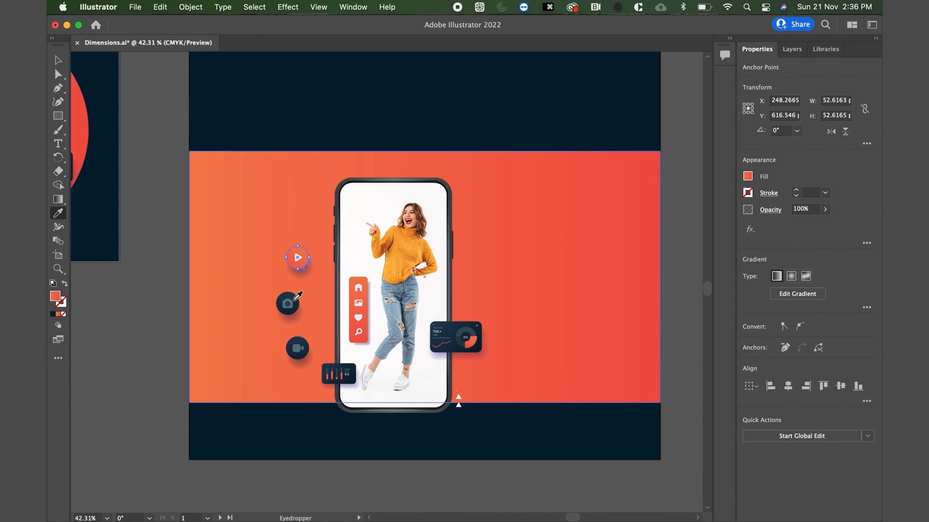
pyautogui.click(291, 294)
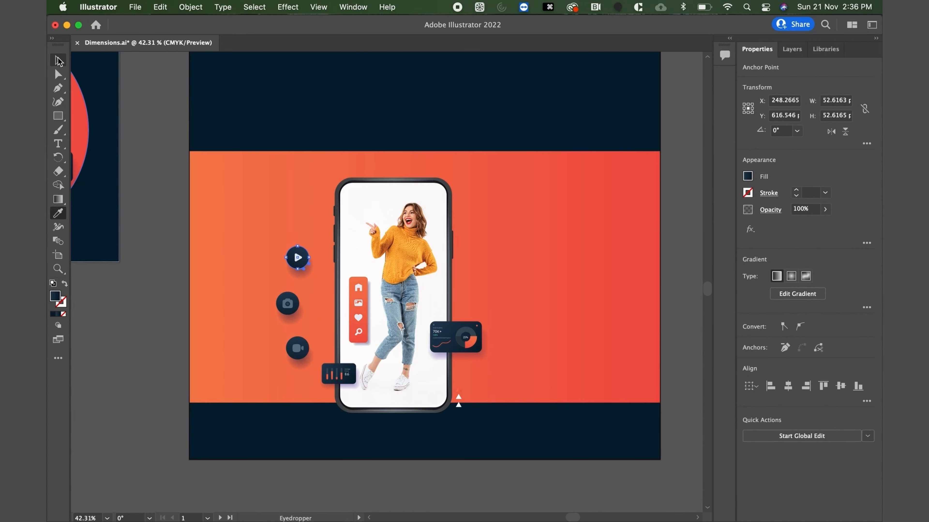
pyautogui.click(57, 60)
pyautogui.click(163, 176)
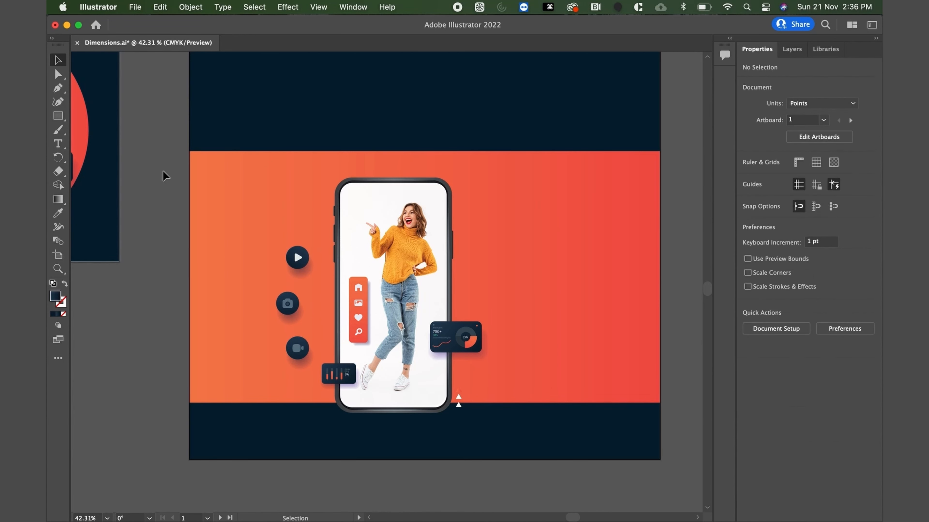
# Recolor the orange triangle near the phone's lower corner with the white sampled from the triangle below it.
pyautogui.click(459, 394)
pyautogui.doubleClick(458, 390)
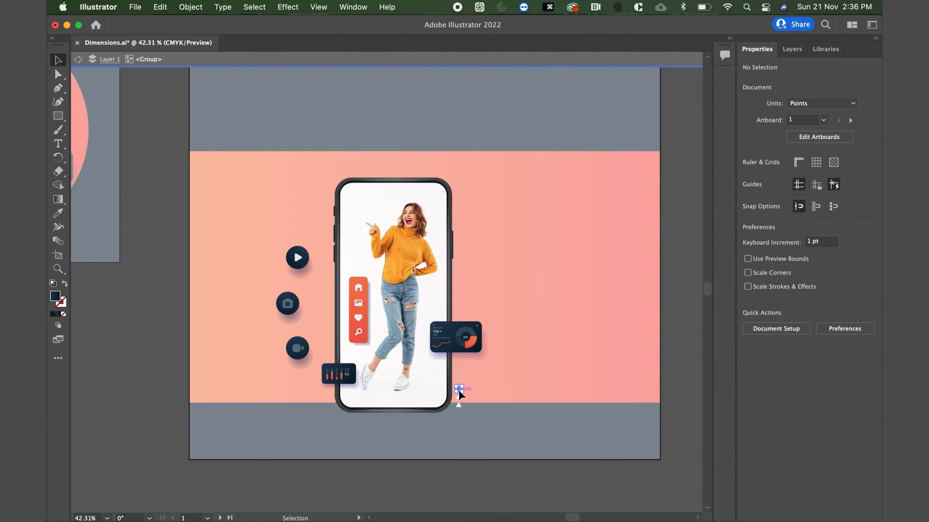
pyautogui.click(459, 390)
pyautogui.press('i')
pyautogui.click(458, 403)
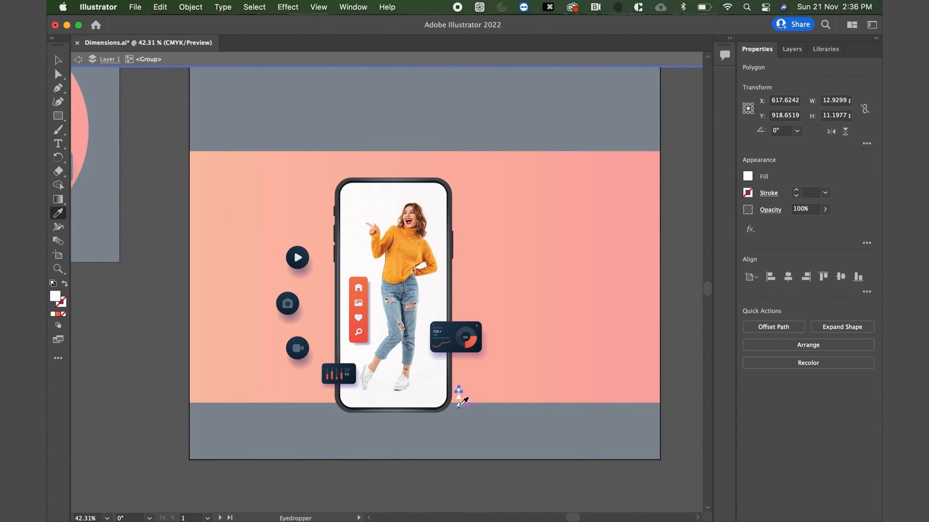
pyautogui.click(59, 59)
pyautogui.doubleClick(164, 178)
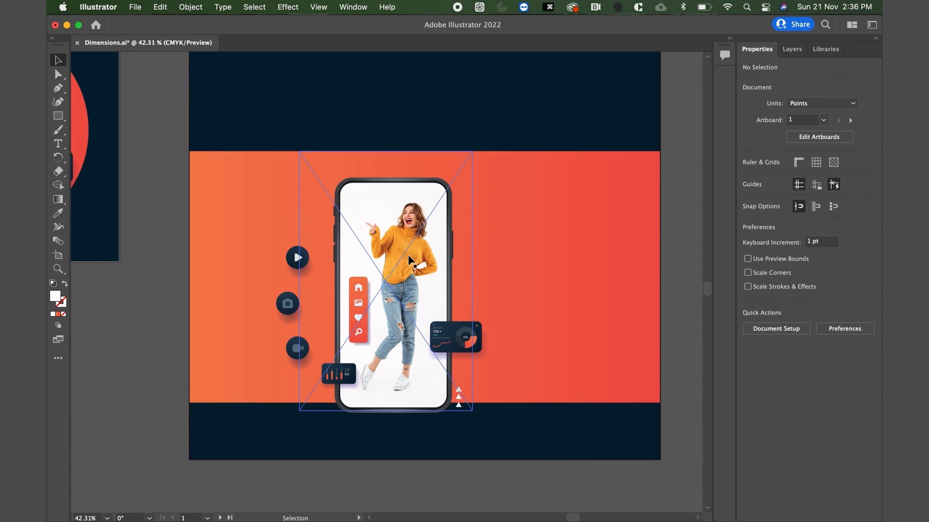
# Group the phone mockup elements and move them to the center of the orange band, at about X 530, Y 661 pt.
pyautogui.scroll(-2, 408, 255)
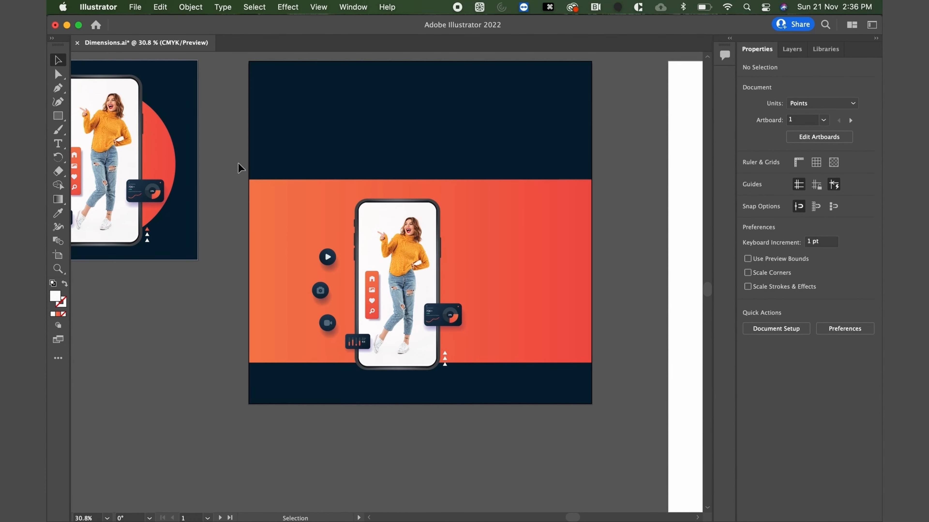
pyautogui.moveTo(239, 168); pyautogui.dragTo(483, 374)
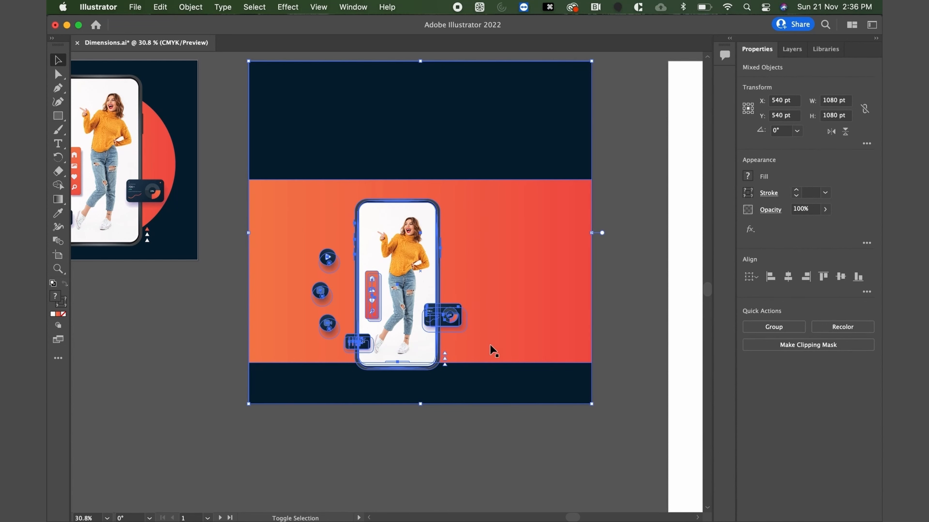
pyautogui.keyDown('shift'); pyautogui.click(473, 386); pyautogui.keyUp('shift')
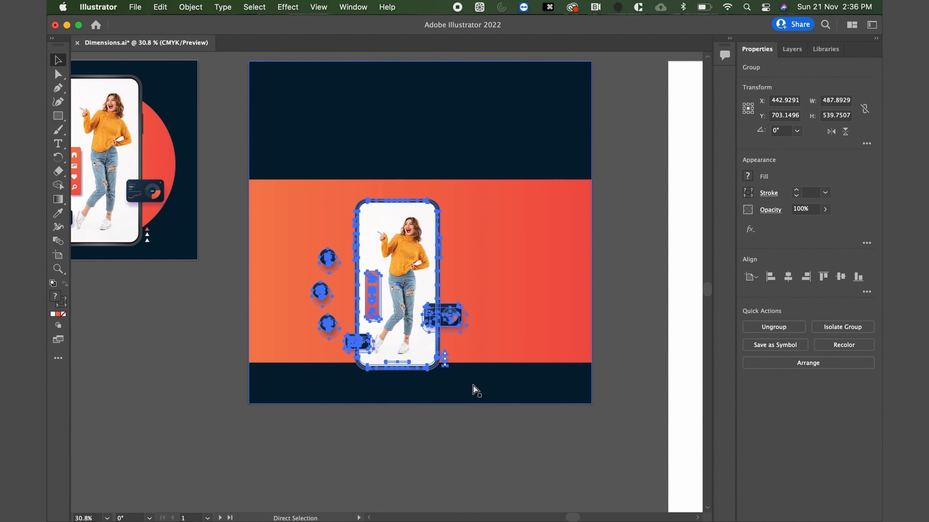
pyautogui.press('super+g')
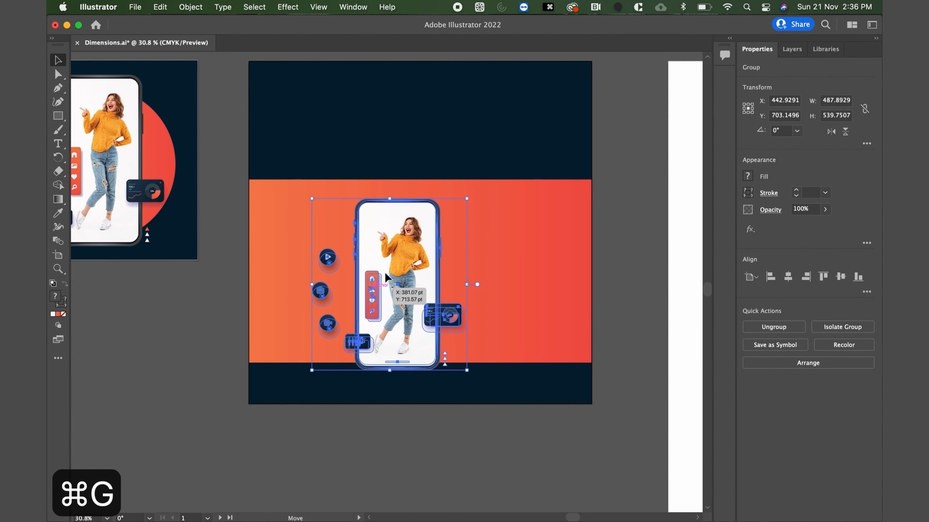
pyautogui.moveTo(385, 272)
pyautogui.mouseDown()
pyautogui.moveTo(395, 261)
pyautogui.moveTo(395, 274)
pyautogui.mouseUp()
# Shorten the orange band from its upper and lower edges to about 454 pt high so the phone overlaps both edges.
pyautogui.click(295, 236)
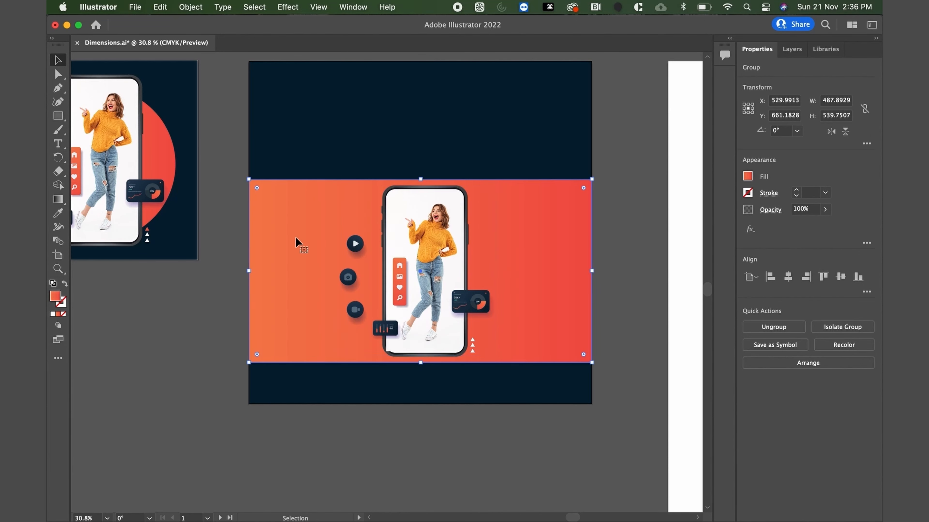
pyautogui.moveTo(421, 179); pyautogui.dragTo(421, 199)
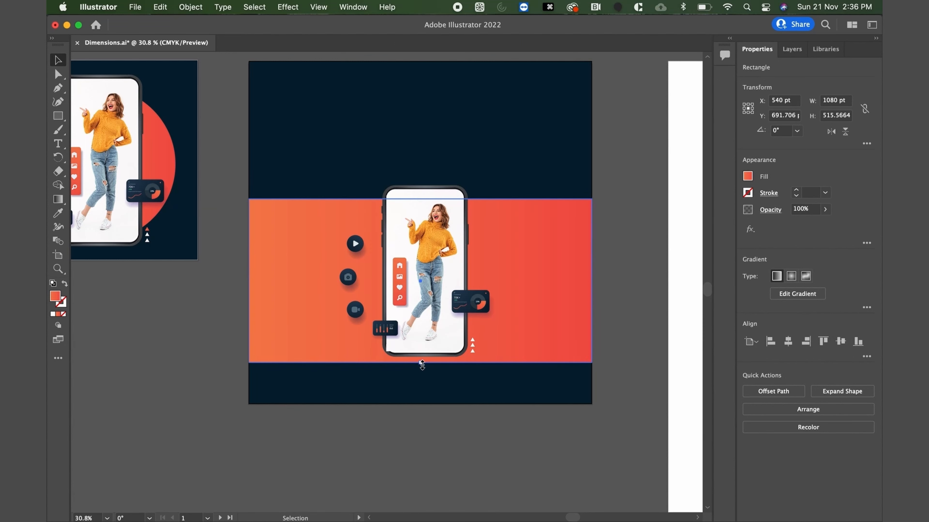
pyautogui.moveTo(422, 364); pyautogui.dragTo(424, 345)
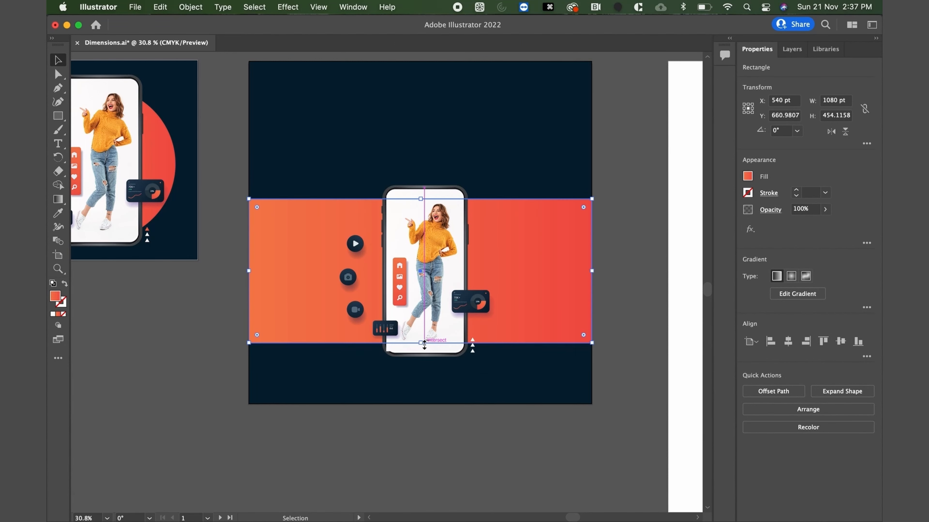
# Enlarge the phone mockup group to about 557 × 616 pt and center it horizontally on the square artboard.
pyautogui.click(629, 271)
pyautogui.scroll(2, 522, 282)
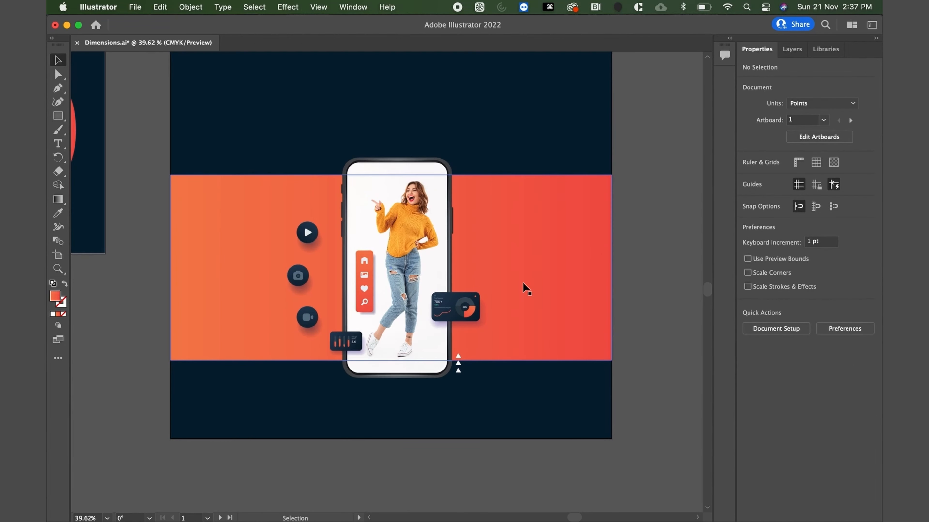
pyautogui.click(422, 273)
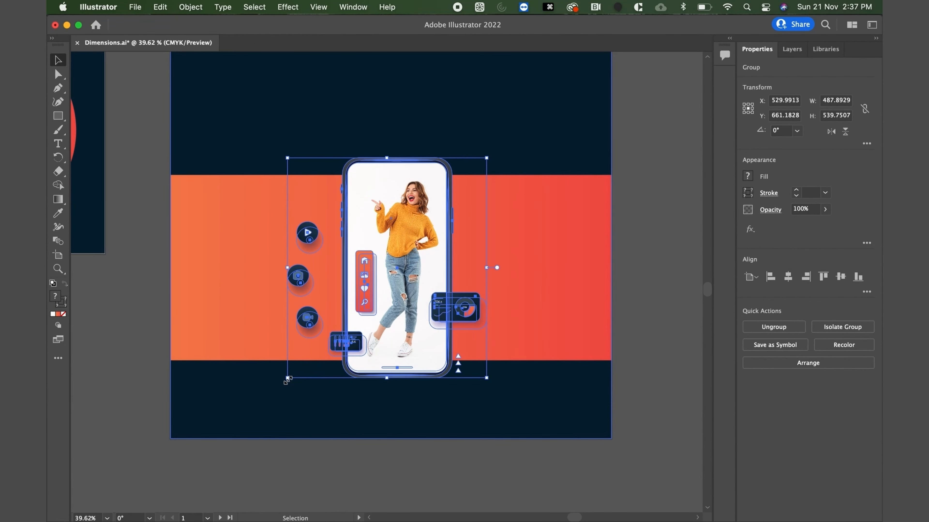
pyautogui.moveTo(287, 377); pyautogui.dragTo(261, 412)
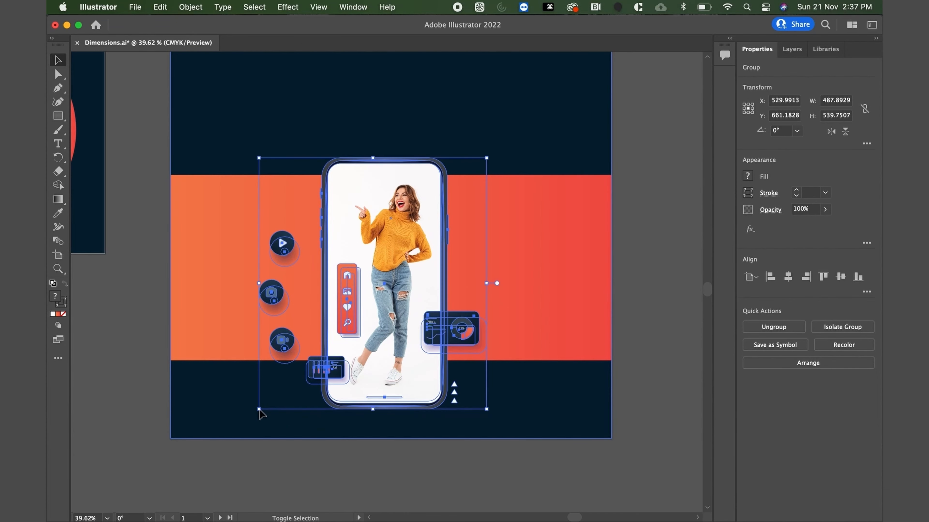
pyautogui.click(786, 277)
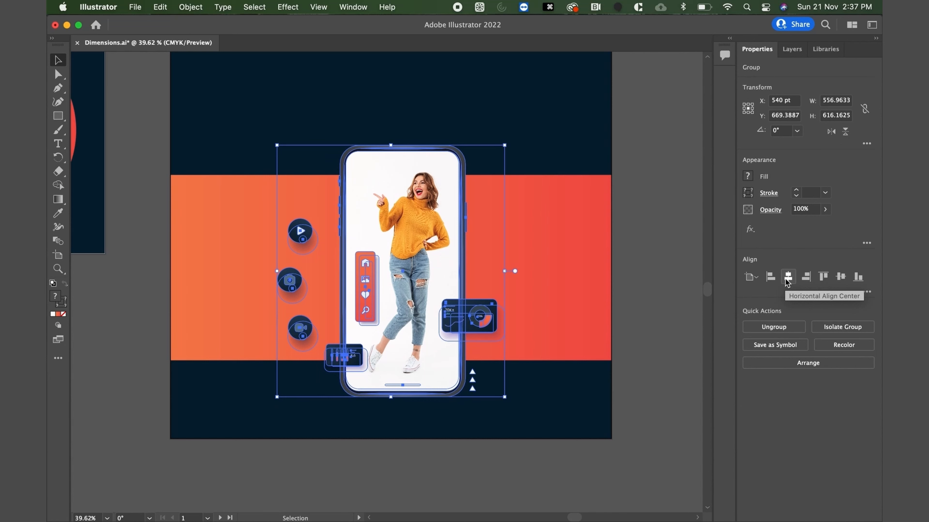
# Move the phone group and orange band down 30 pt together, and shift the phone group left to X 530 pt.
pyautogui.keyDown('shift'); pyautogui.click(570, 354); pyautogui.keyUp('shift')
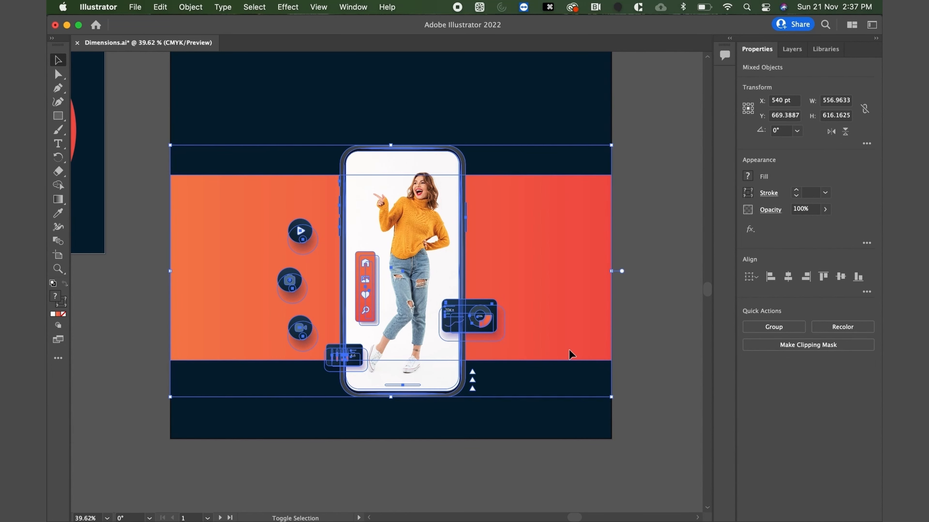
pyautogui.hotkey('shift', 'Down')
pyautogui.hotkey('shift', 'Down')
pyautogui.hotkey('shift', 'Down')
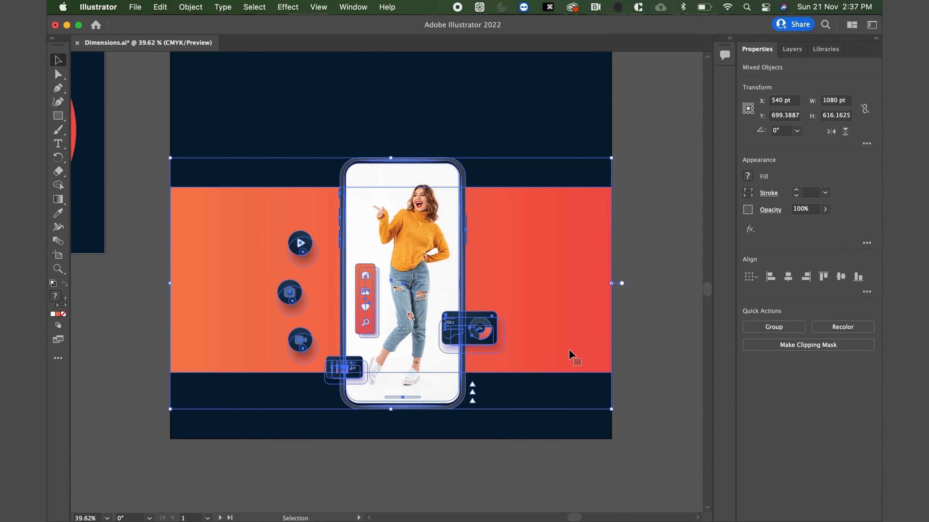
pyautogui.scroll(-2, 568, 349)
pyautogui.click(621, 292)
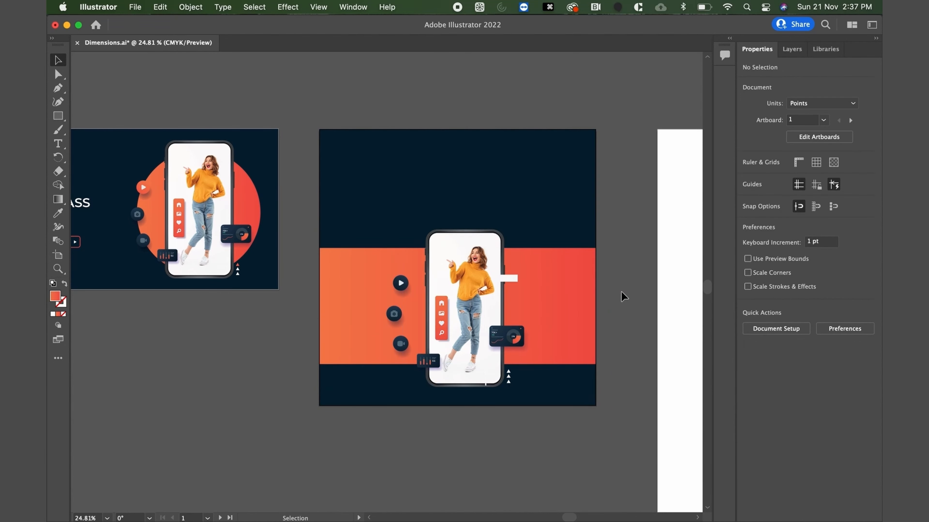
pyautogui.click(460, 317)
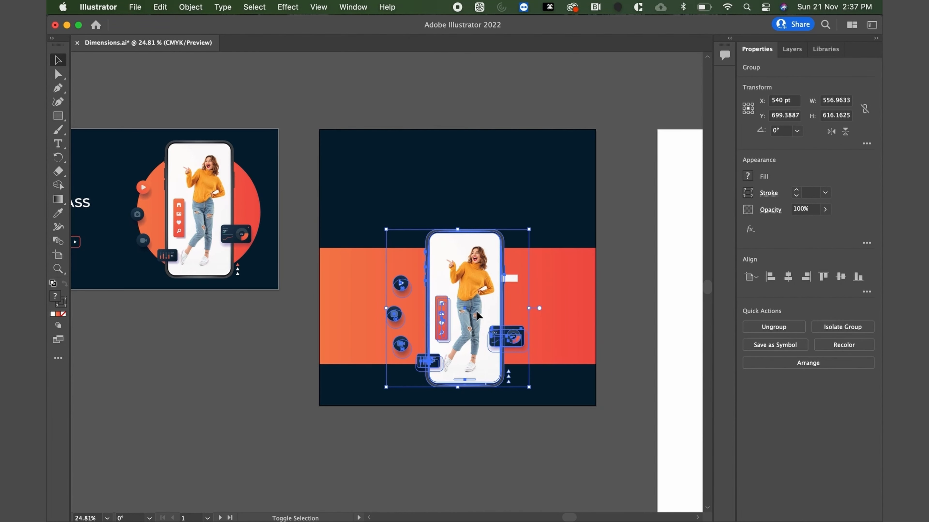
pyautogui.click(259, 310)
# Copy the "Introducing Growth Case" line and the headline text from the landscape banner into the square's dark area above the phone.
pyautogui.hscroll(-5, 258, 310)
pyautogui.scroll(1, 258, 310)
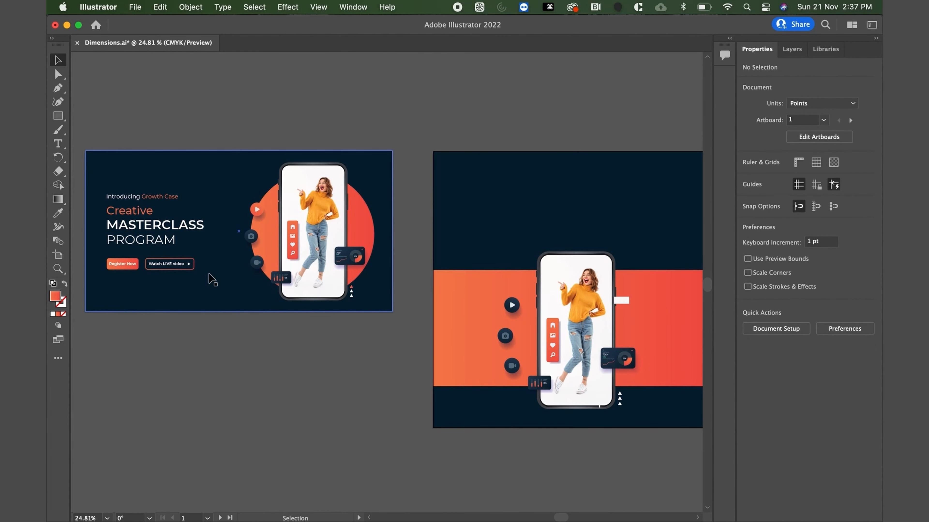
pyautogui.click(164, 203)
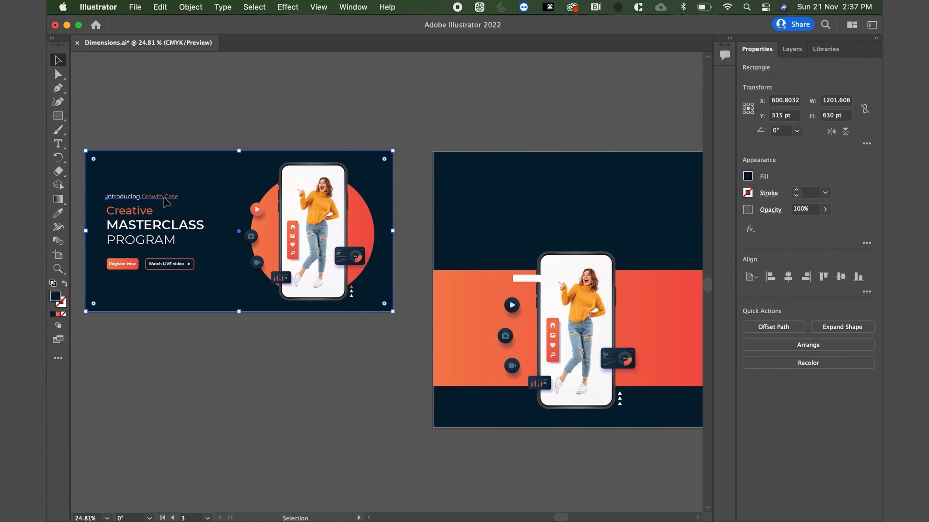
pyautogui.click(164, 199)
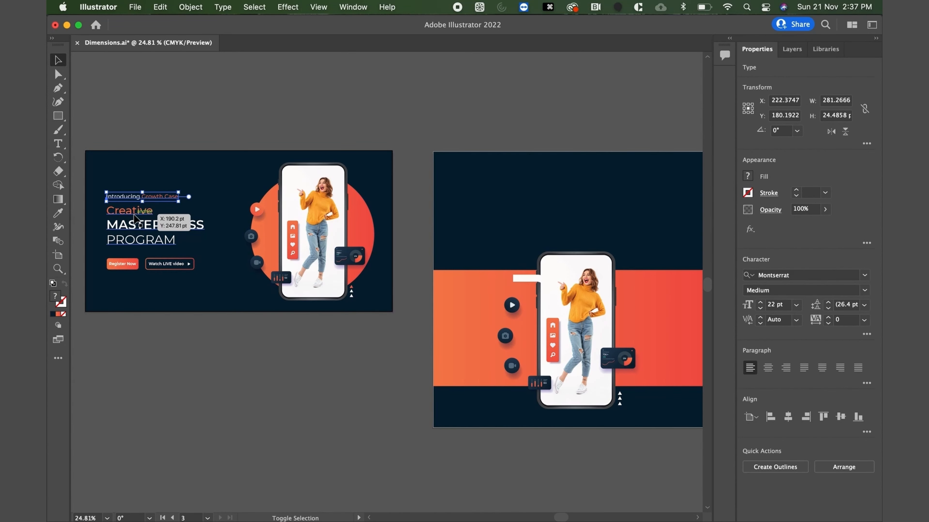
pyautogui.keyDown('shift'); pyautogui.click(137, 216); pyautogui.keyUp('shift')
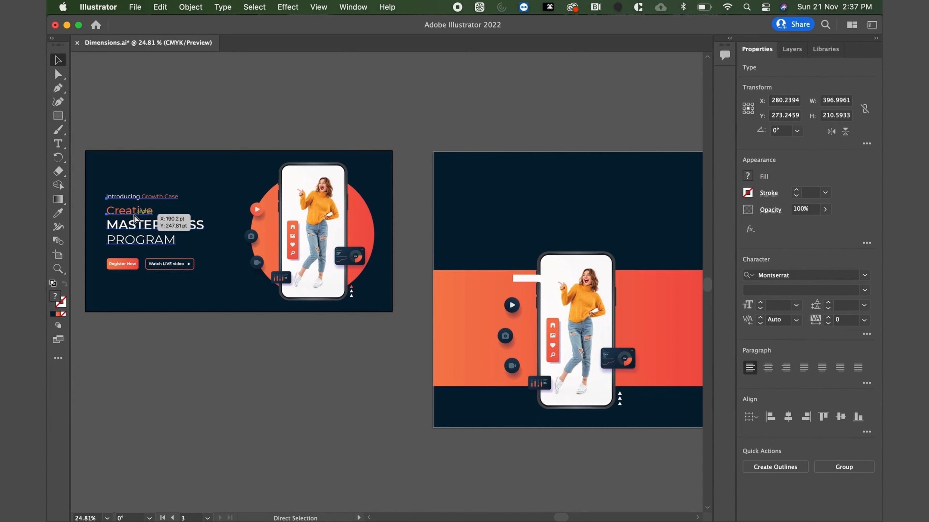
pyautogui.press('super+c')
pyautogui.hscroll(5, 391, 288)
pyautogui.scroll(1, 391, 289)
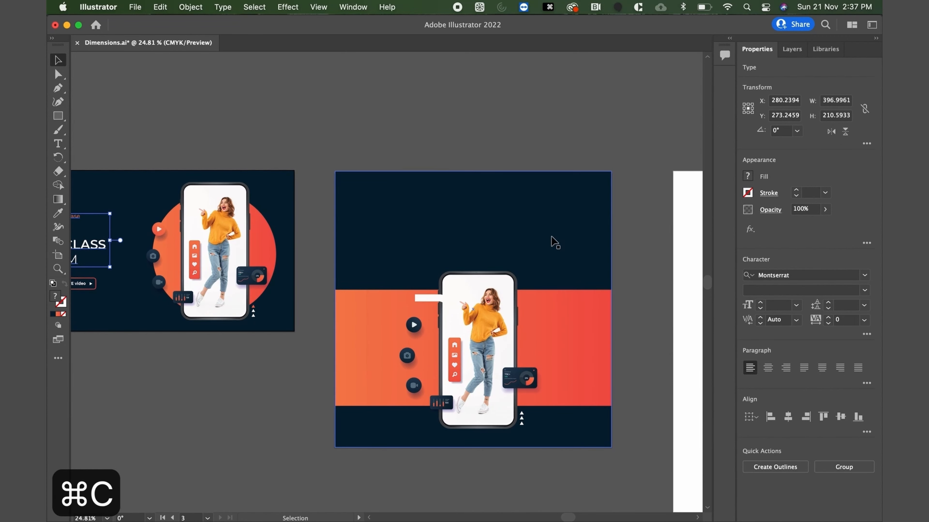
pyautogui.scroll(4, 552, 240)
pyautogui.press('super+v')
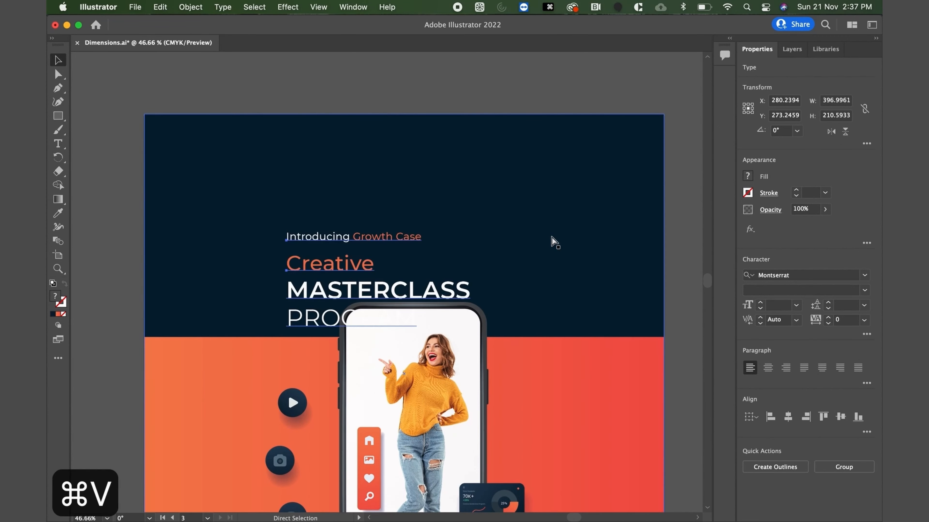
pyautogui.moveTo(415, 240); pyautogui.dragTo(445, 187)
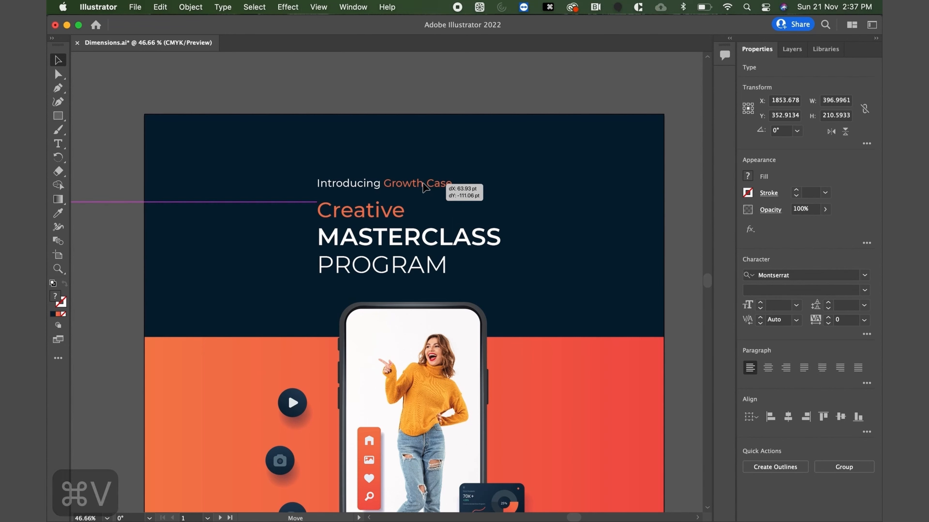
pyautogui.click(431, 112)
# Center the "Introducing Growth Case" line horizontally on the square artboard and raise it to about Y 105 pt.
pyautogui.moveTo(398, 186); pyautogui.dragTo(398, 186)
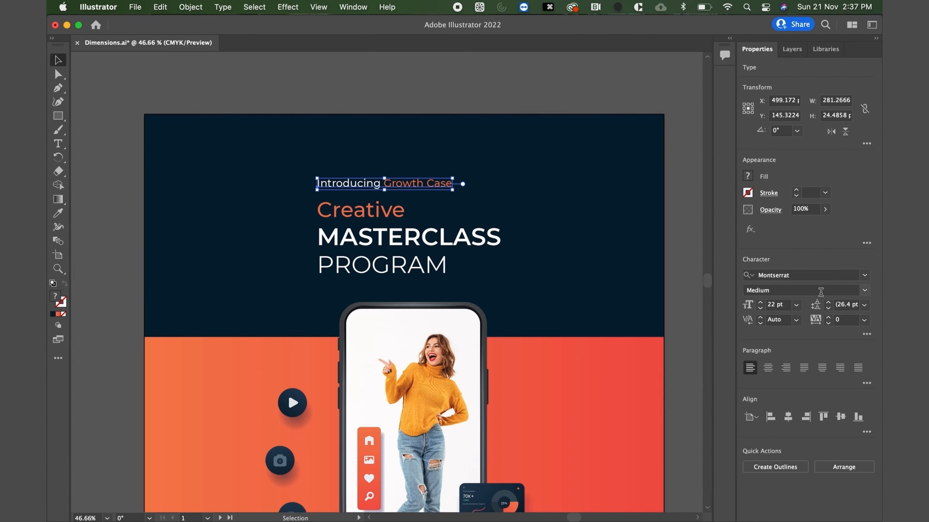
pyautogui.click(789, 418)
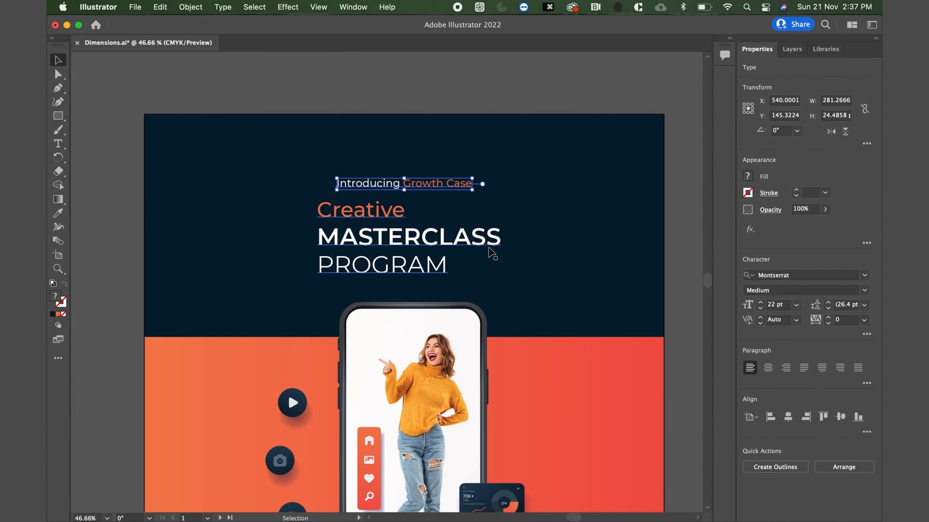
pyautogui.hotkey('shift', 'Up')
pyautogui.hotkey('shift', 'Up')
pyautogui.hotkey('shift', 'Up')
pyautogui.hotkey('shift', 'Up')
# Delete the words "MASTERCLASS" and "PROGRAM" from the square's headline text, keeping the orange "Creative" line.
pyautogui.click(400, 249)
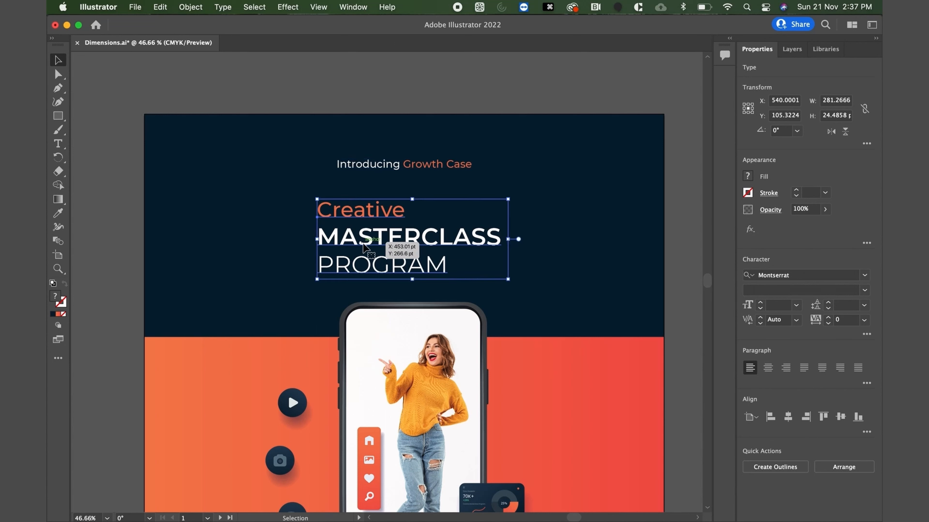
pyautogui.doubleClick(386, 237)
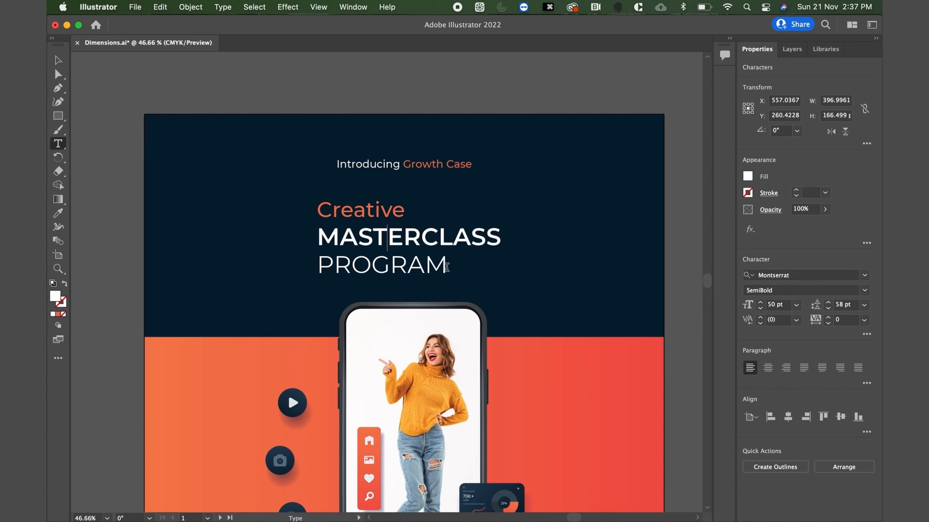
pyautogui.moveTo(446, 266); pyautogui.dragTo(304, 244)
pyautogui.press('BackSpace')
pyautogui.press('BackSpace')
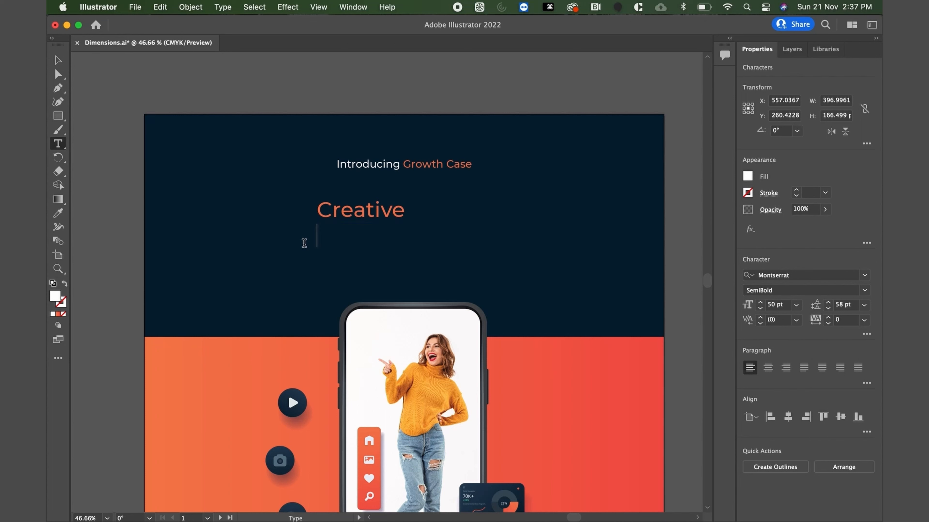
# Extend the orange headline on the same line so it reads "Creative Masterclass Program".
pyautogui.write('m')
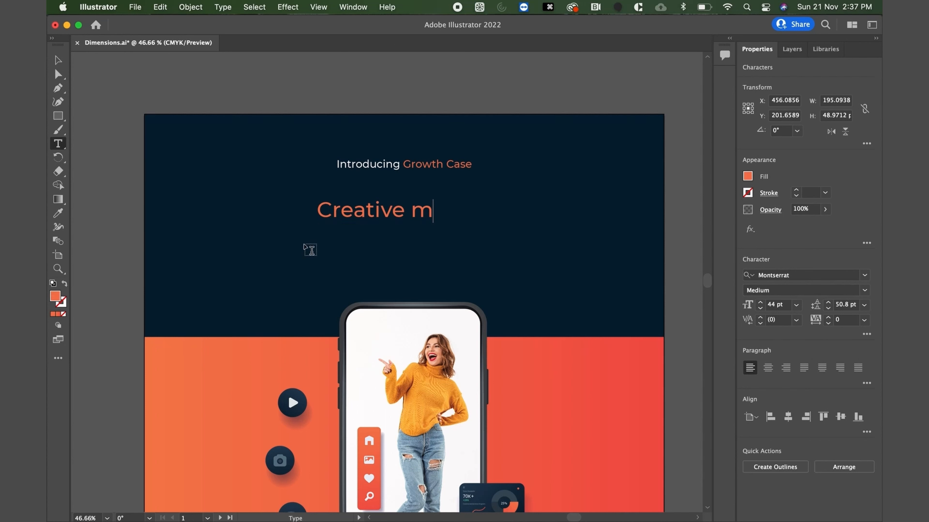
pyautogui.press('BackSpace')
pyautogui.write('Masterclass')
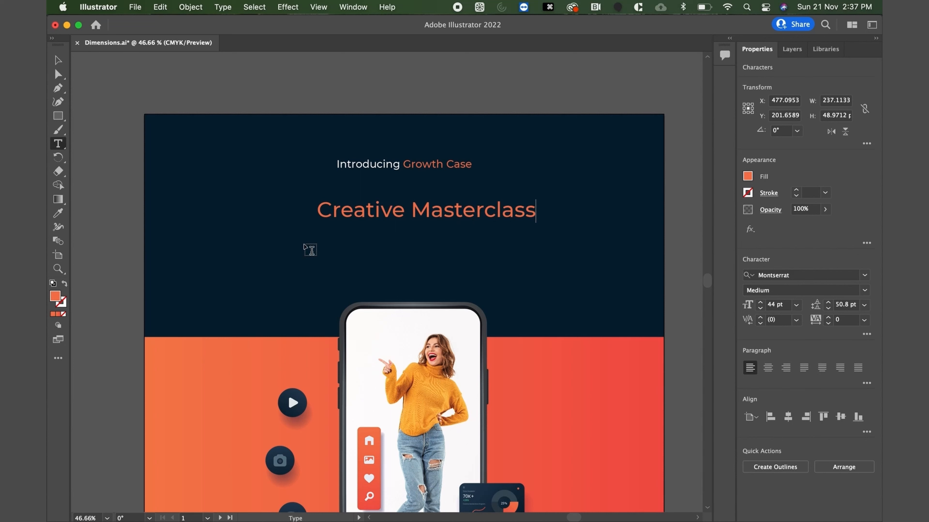
pyautogui.write(' program')
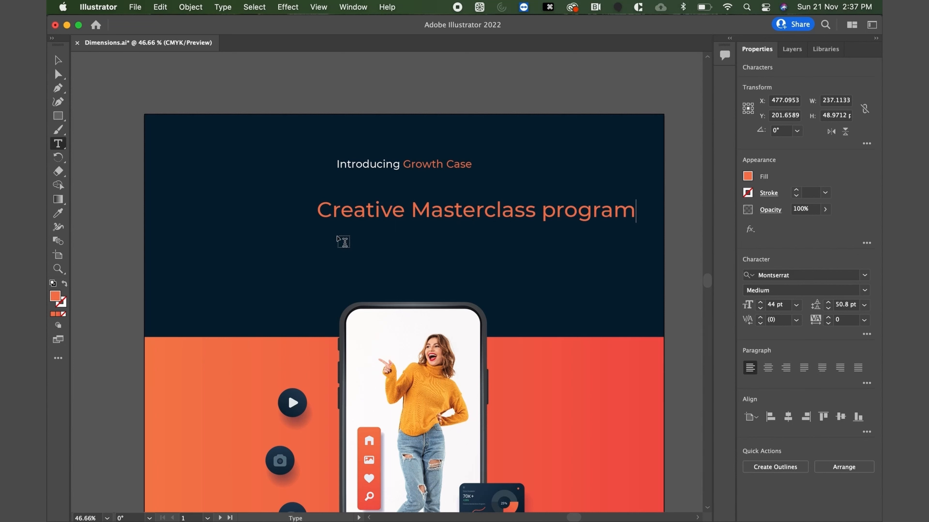
pyautogui.press('BackSpace')
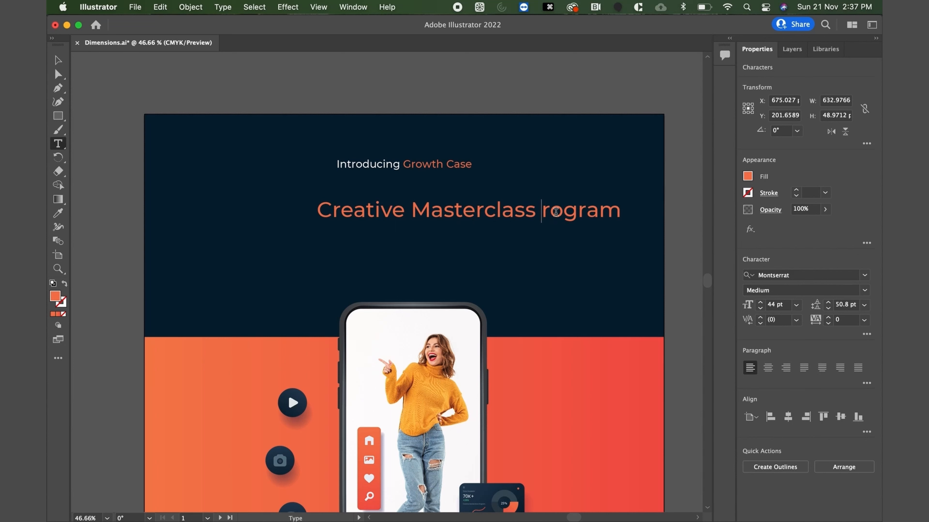
pyautogui.write('P')
pyautogui.click(57, 60)
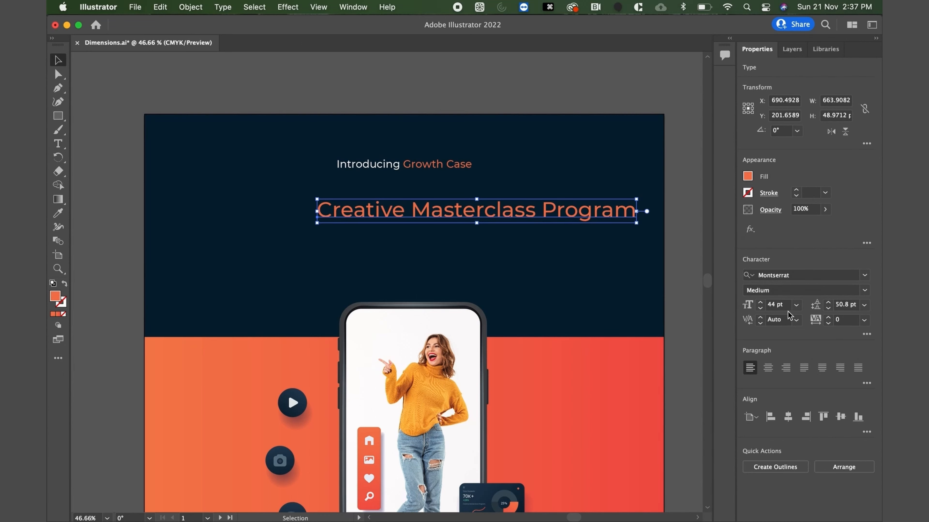
# Center the "Creative Masterclass Program" headline horizontally on the artboard and raise it to about Y 162 pt, below the intro line.
pyautogui.click(787, 419)
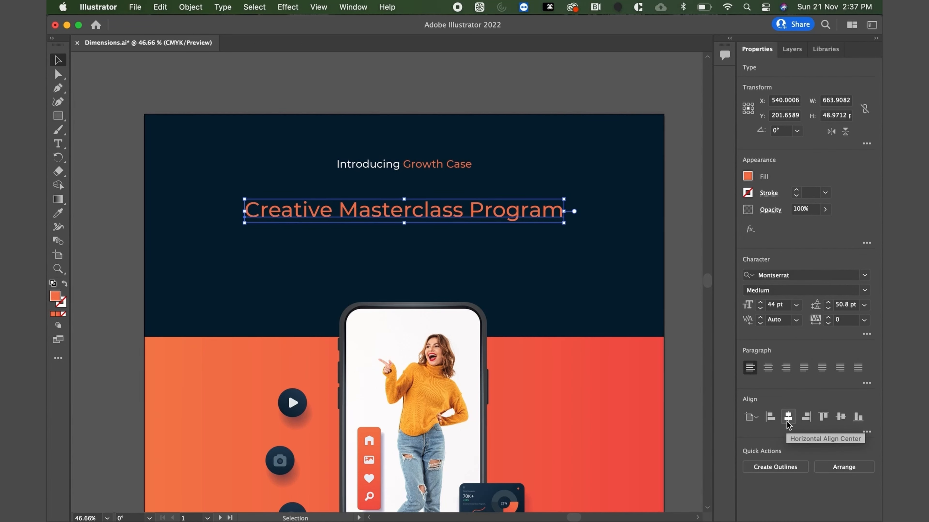
pyautogui.hotkey('shift', 'Up')
pyautogui.hotkey('shift', 'Up')
pyautogui.hotkey('shift', 'Up')
pyautogui.hotkey('shift', 'Up')
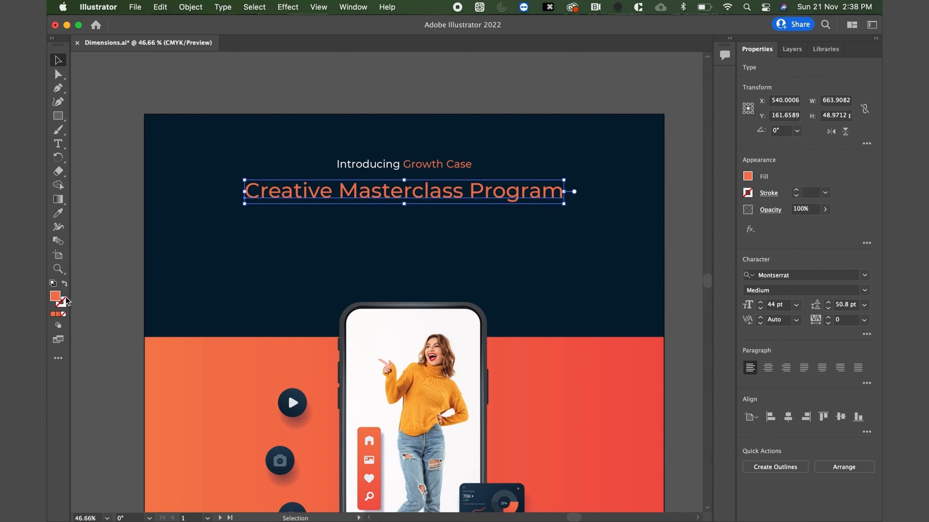
# Set the headline's fill color to white, FFFFFF.
pyautogui.doubleClick(58, 299)
pyautogui.write('FFFFFF')
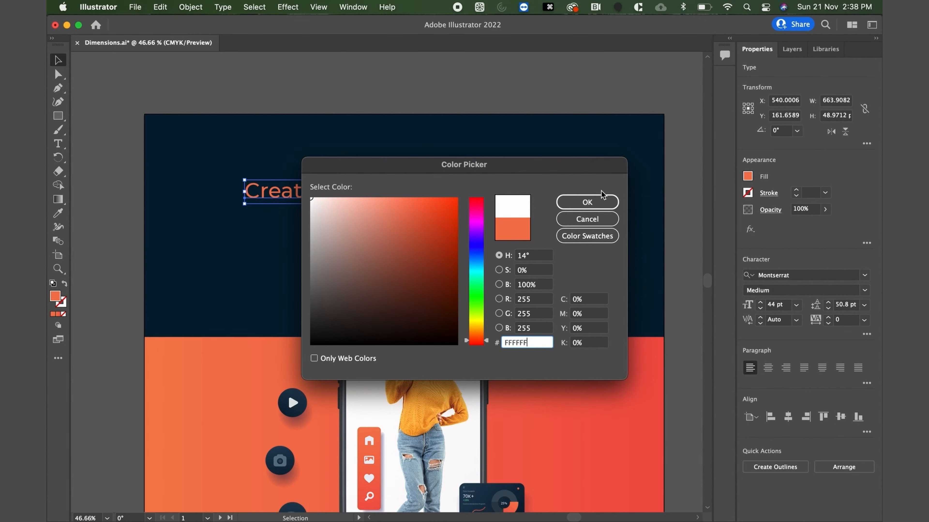
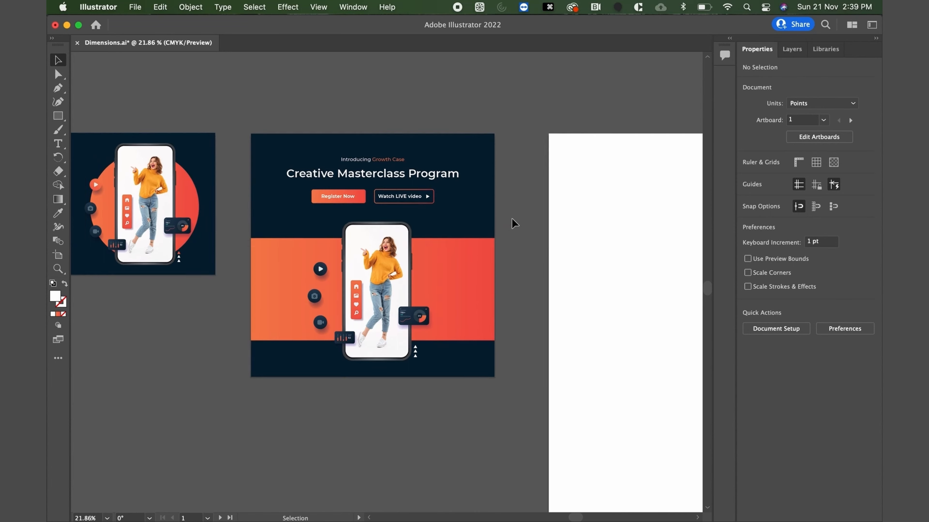
# Copy the square's dark navy background rectangle and paste it in place on the blank tall artboard.
pyautogui.scroll(-3, 514, 224)
pyautogui.hscroll(3, 513, 223)
pyautogui.hscroll(5, 514, 223)
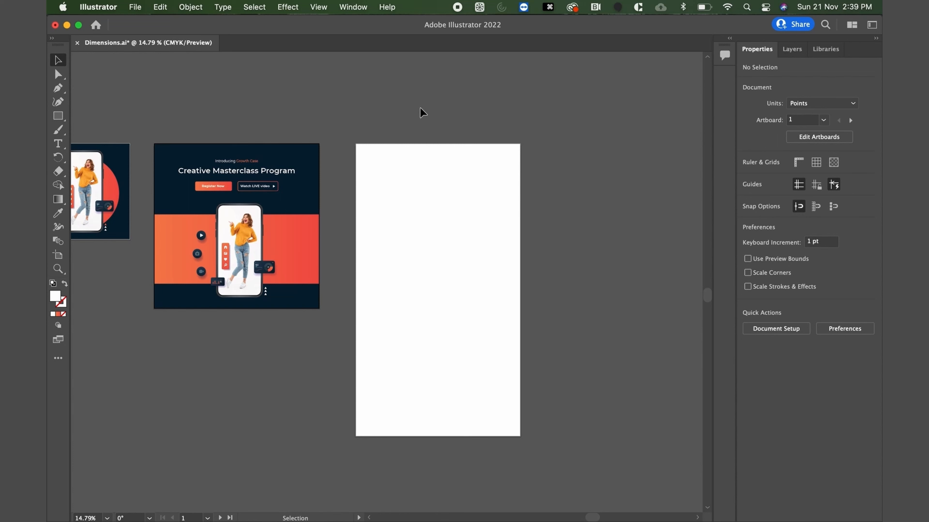
pyautogui.click(304, 156)
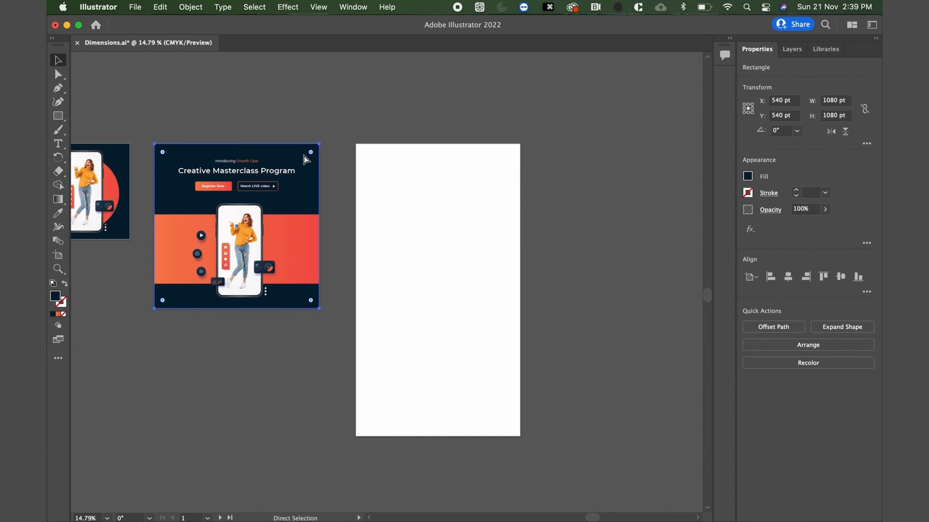
pyautogui.press('super+c')
pyautogui.click(408, 191)
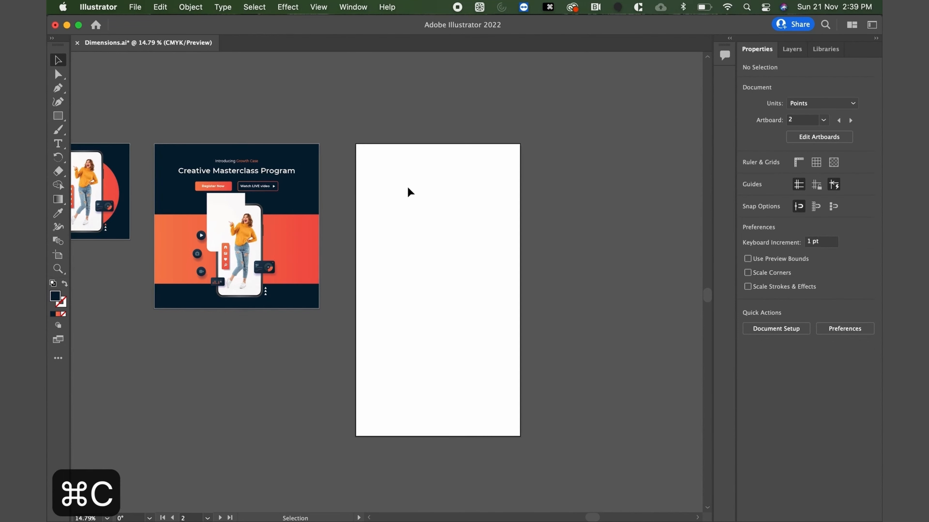
pyautogui.press('a')
pyautogui.press('super+f')
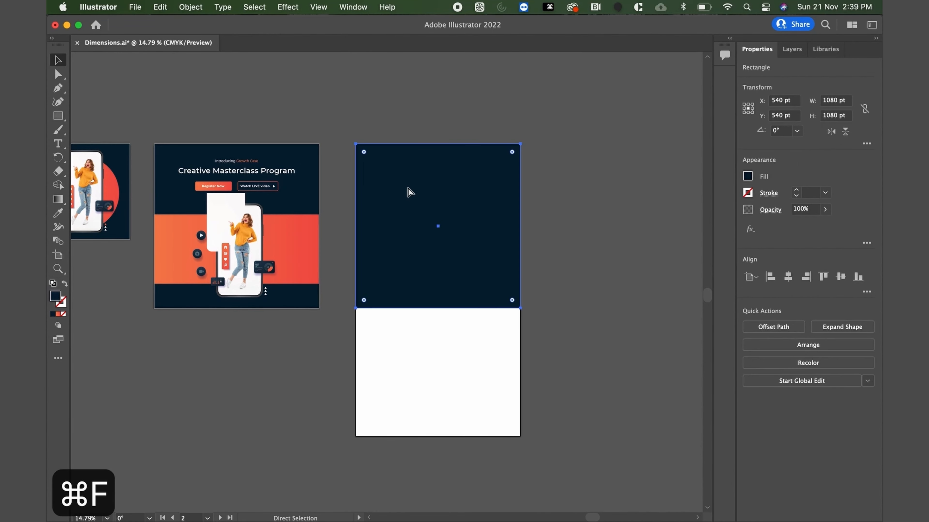
# Stretch the pasted background rectangle downward to cover the whole tall artboard, 1080 × 1920 pt.
pyautogui.press('v')
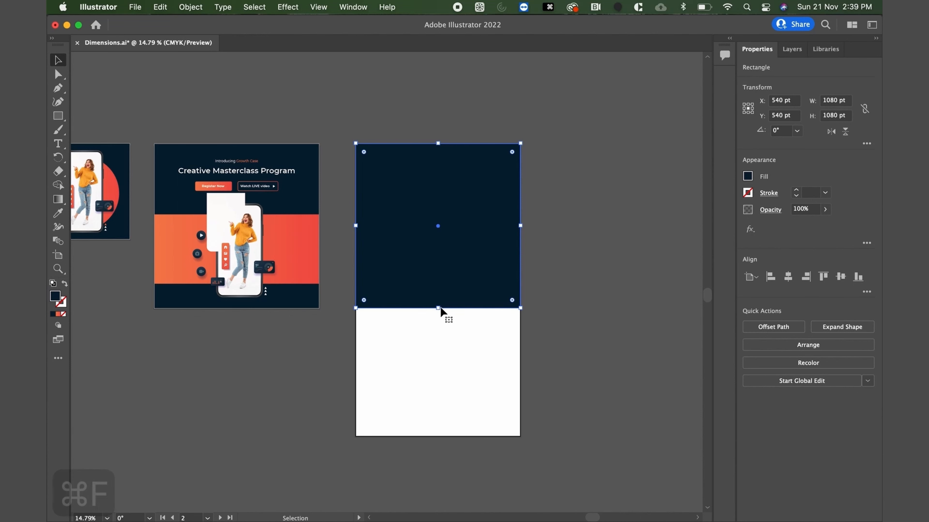
pyautogui.moveTo(438, 308); pyautogui.dragTo(433, 436)
pyautogui.click(297, 416)
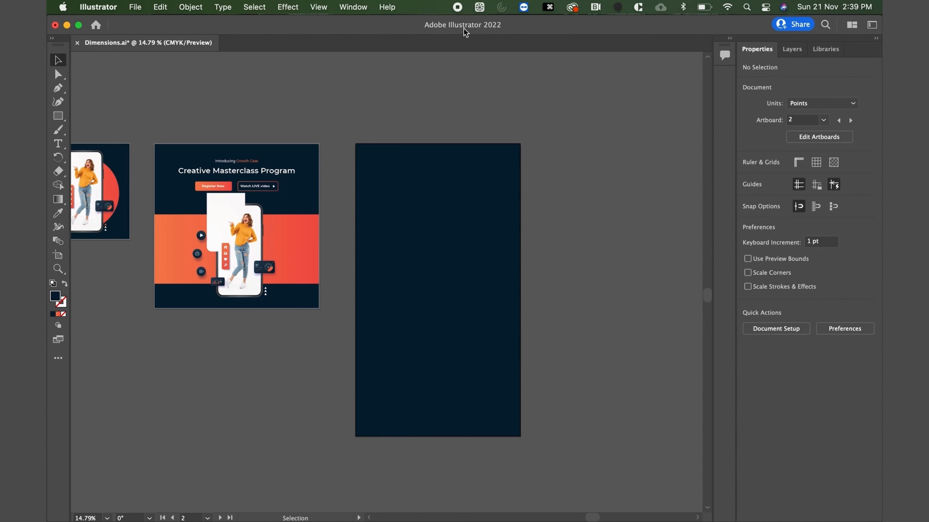
# Copy the phone mockup group together with the orange gradient band behind it from the square design.
pyautogui.scroll(5, 245, 260)
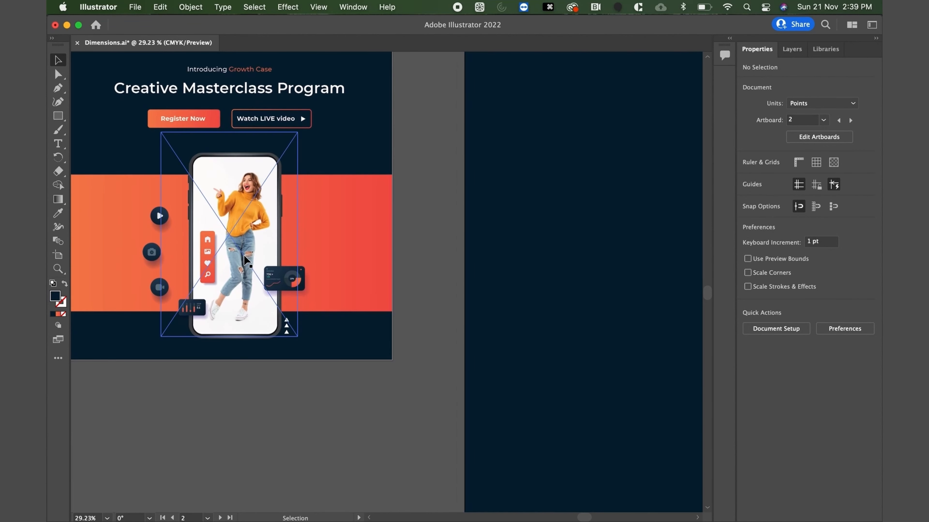
pyautogui.click(244, 236)
pyautogui.keyDown('shift'); pyautogui.click(332, 231); pyautogui.keyUp('shift')
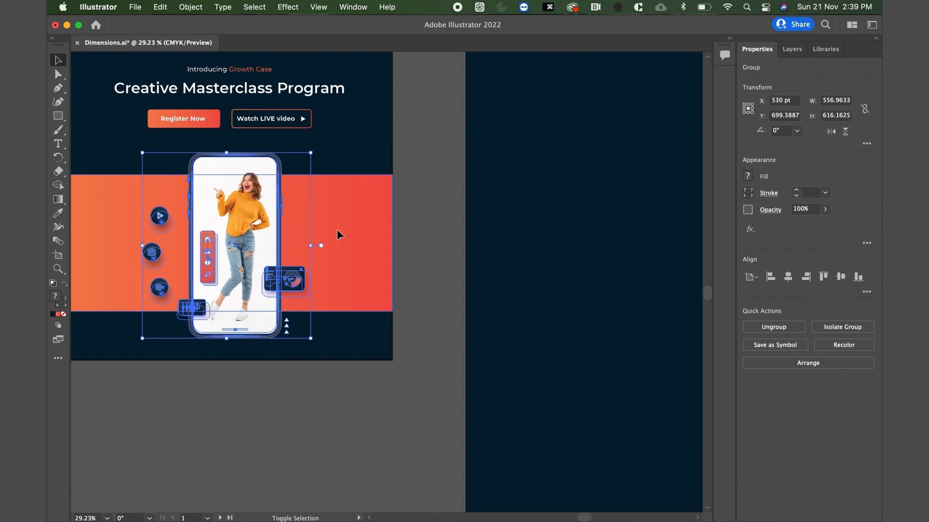
pyautogui.press('super+c')
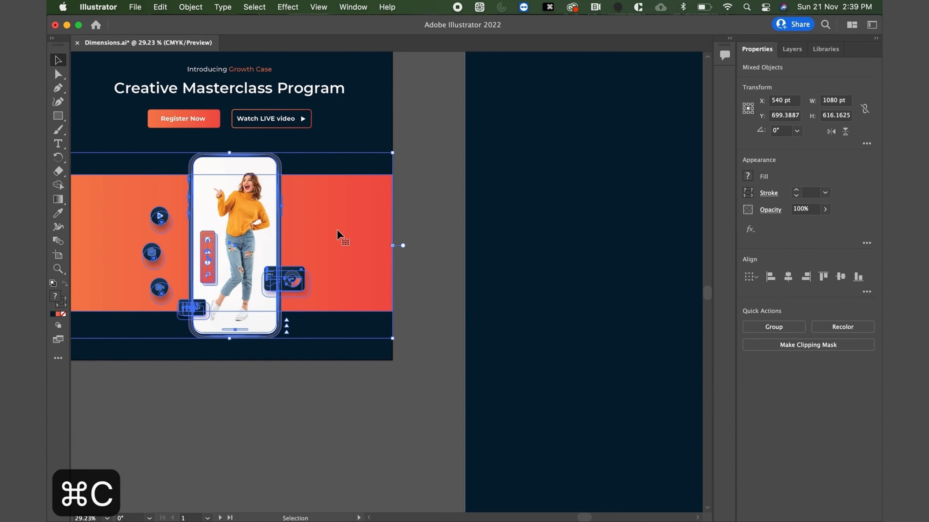
# Paste the phone mockup and orange band onto the tall artboard's lower part, centered at X 540 pt and Y about 1413 pt.
pyautogui.scroll(-1, 337, 230)
pyautogui.scroll(-5, 336, 230)
pyautogui.hscroll(2, 338, 237)
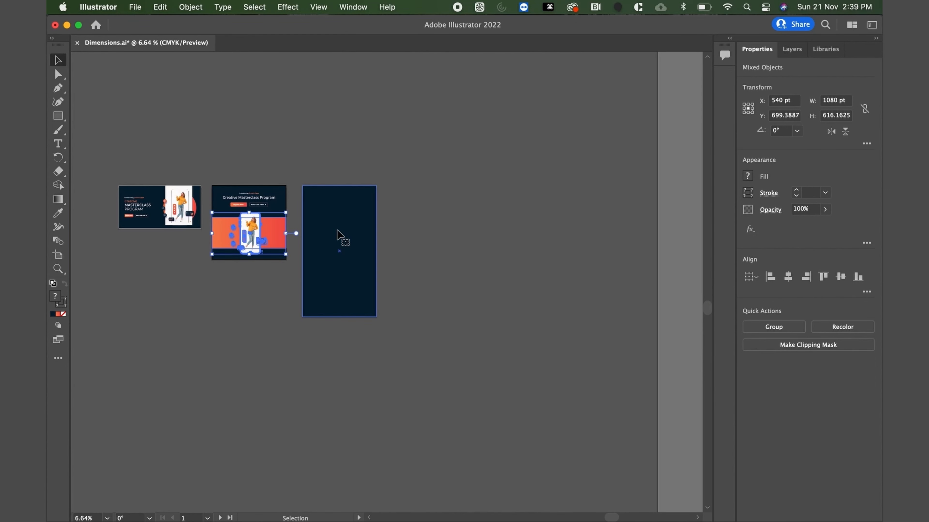
pyautogui.scroll(3, 336, 232)
pyautogui.click(321, 317)
pyautogui.press('a')
pyautogui.press('super+v')
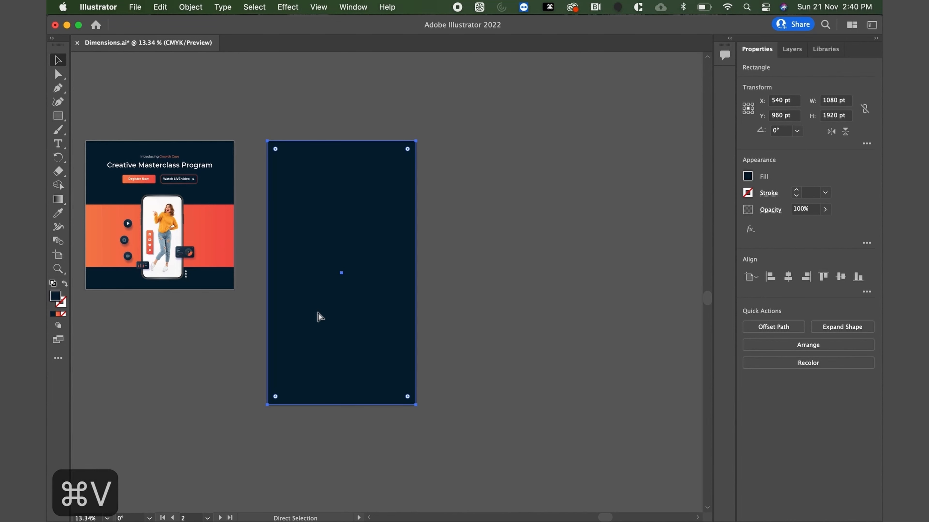
pyautogui.press('super+v')
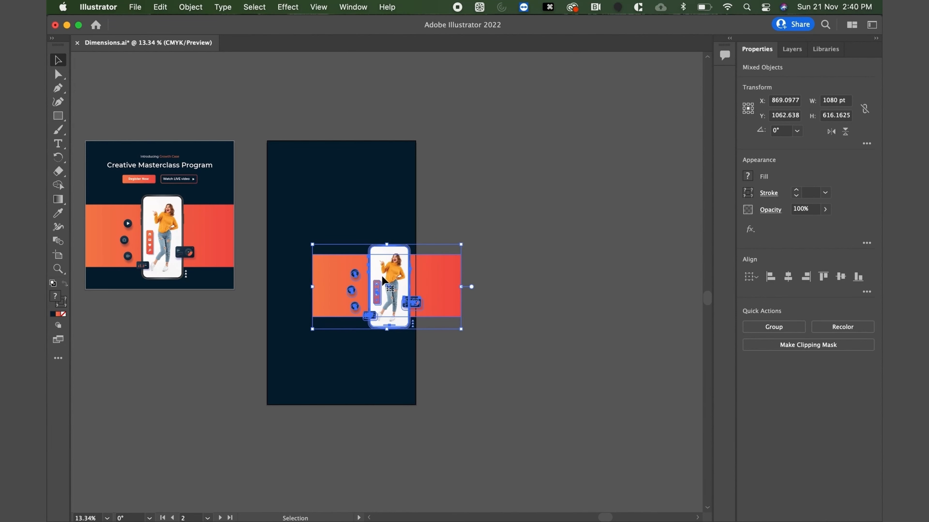
pyautogui.moveTo(379, 285); pyautogui.dragTo(334, 334)
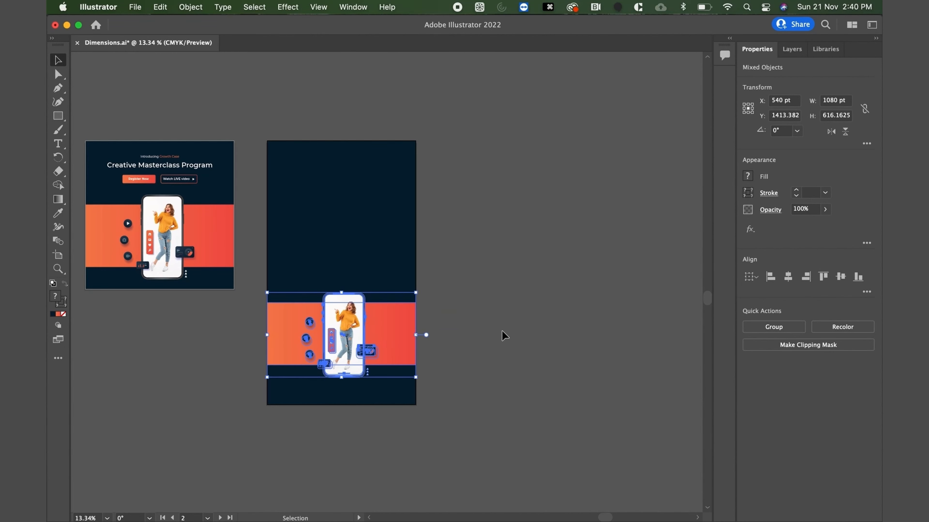
pyautogui.click(501, 330)
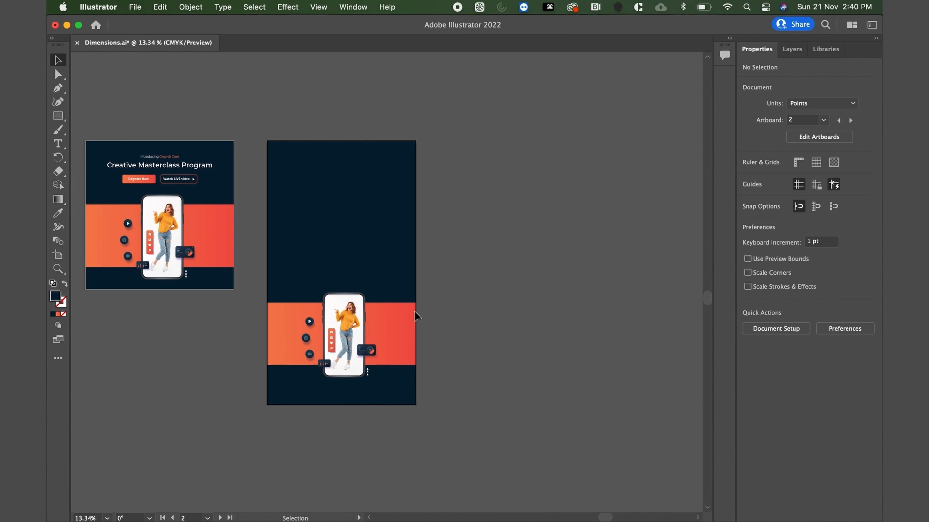
pyautogui.click(124, 166)
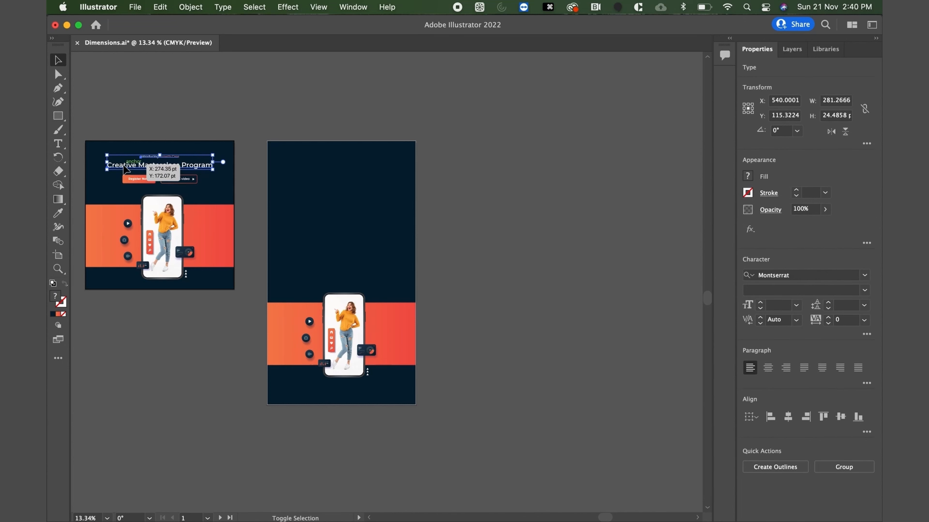
pyautogui.keyDown('shift'); pyautogui.click(137, 179); pyautogui.keyUp('shift')
pyautogui.press('super+c')
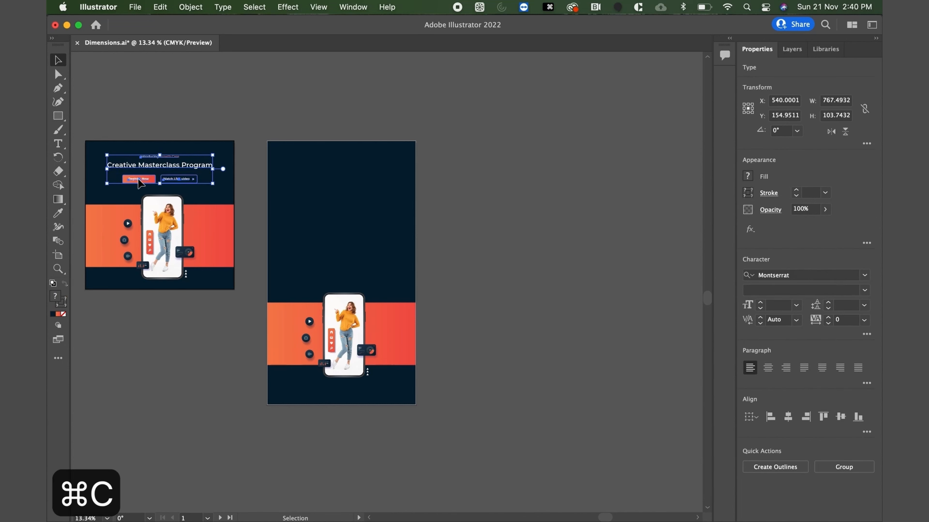
pyautogui.click(310, 199)
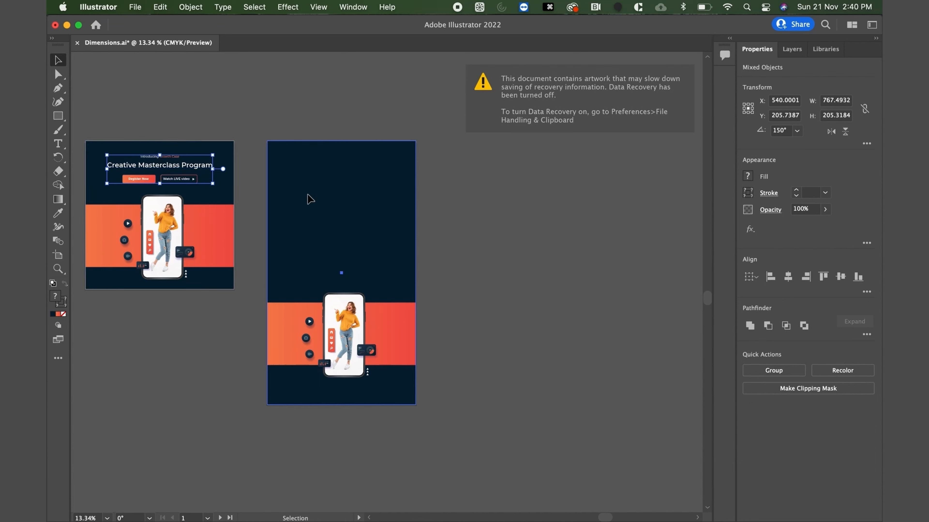
# Copy the square's intro line, headline and both buttons and paste them in place on the tall artboard.
pyautogui.click(152, 161)
pyautogui.keyDown('shift'); pyautogui.click(139, 179); pyautogui.keyUp('shift')
pyautogui.press('super+c')
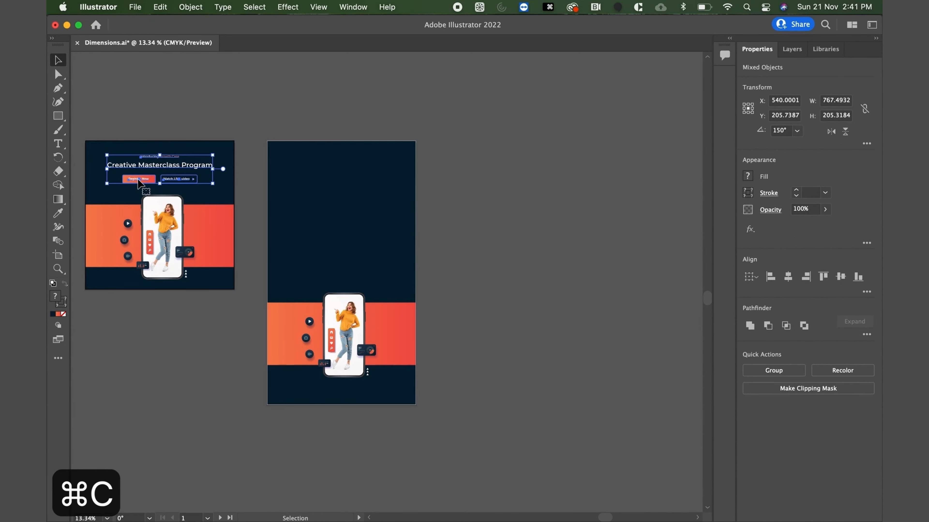
pyautogui.click(355, 220)
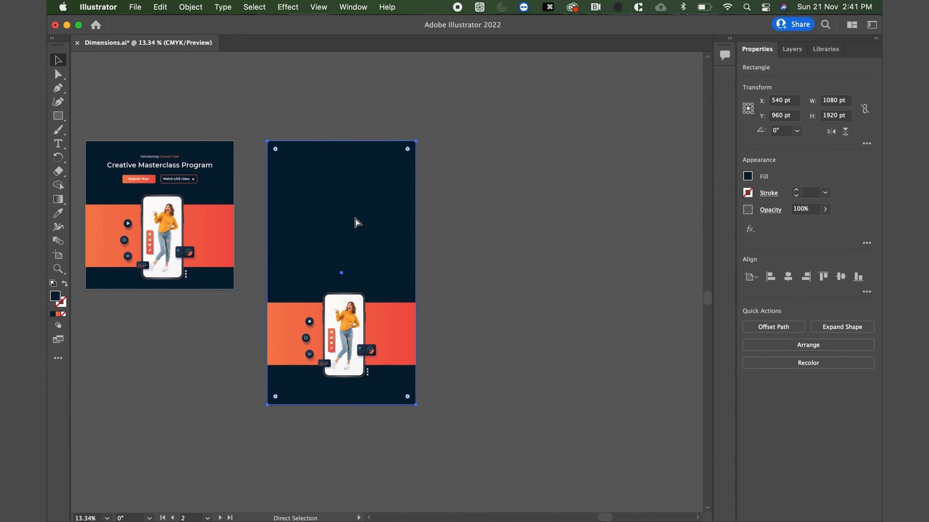
pyautogui.press('super+f')
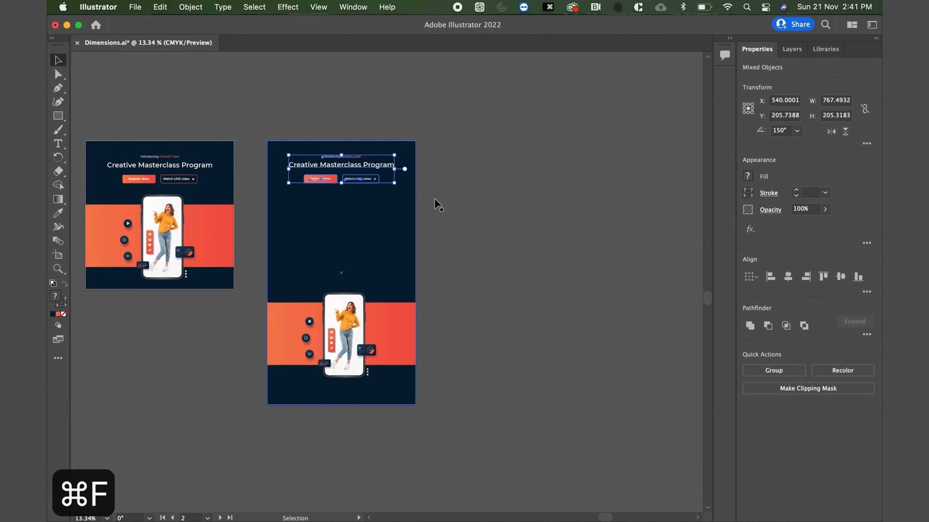
pyautogui.click(494, 214)
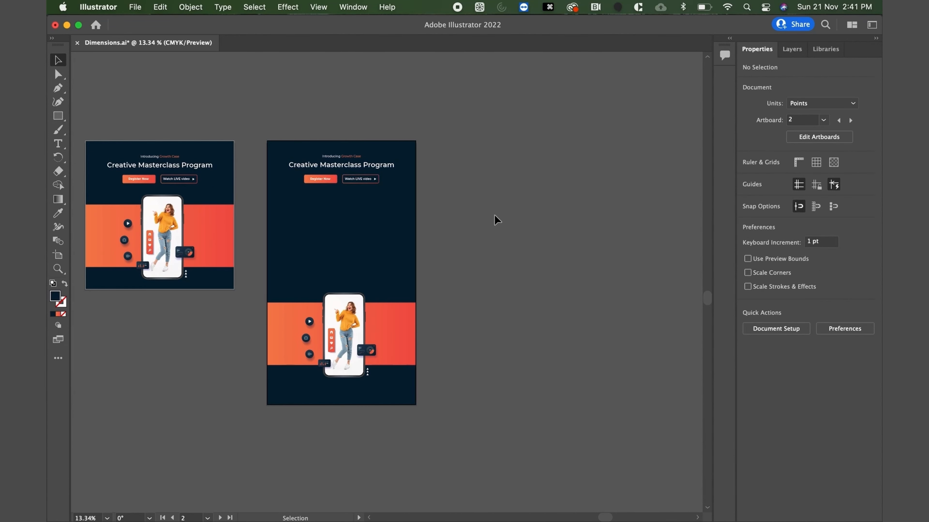
# Move the Register Now and Watch LIVE video buttons down on the tall artboard to about Y 508 pt.
pyautogui.click(321, 179)
pyautogui.hotkey('shift', 'Down')
pyautogui.hotkey('shift', 'Down')
pyautogui.hotkey('shift', 'Down')
pyautogui.hotkey('shift', 'Down')
pyautogui.hotkey('shift', 'Down')
pyautogui.hotkey('shift', 'Down')
pyautogui.hotkey('shift', 'Down')
pyautogui.hotkey('shift', 'Down')
pyautogui.hotkey('shift', 'Down')
pyautogui.hotkey('shift', 'Down')
pyautogui.hotkey('shift', 'Down')
pyautogui.hotkey('shift', 'Down')
pyautogui.hotkey('shift', 'Down')
pyautogui.hotkey('shift', 'Down')
pyautogui.hotkey('shift', 'Down')
pyautogui.hotkey('shift', 'Down')
pyautogui.hotkey('shift', 'Down')
pyautogui.hotkey('shift', 'Down')
pyautogui.hotkey('shift', 'Down')
pyautogui.hotkey('shift', 'Down')
pyautogui.hotkey('shift', 'Down')
pyautogui.hotkey('shift', 'Down')
# Break the tall artboard's headline into two lines, with "Program" on its own line below "Creative Masterclass".
pyautogui.click(353, 169)
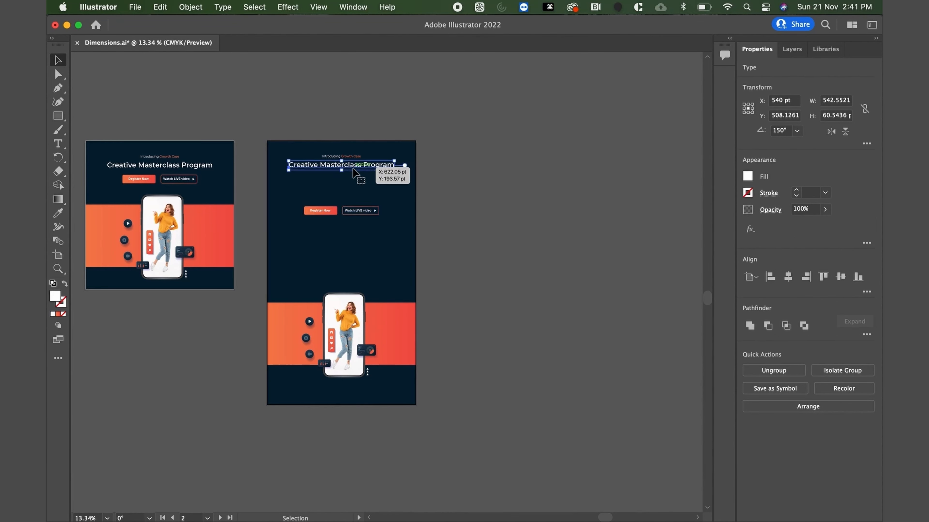
pyautogui.doubleClick(354, 166)
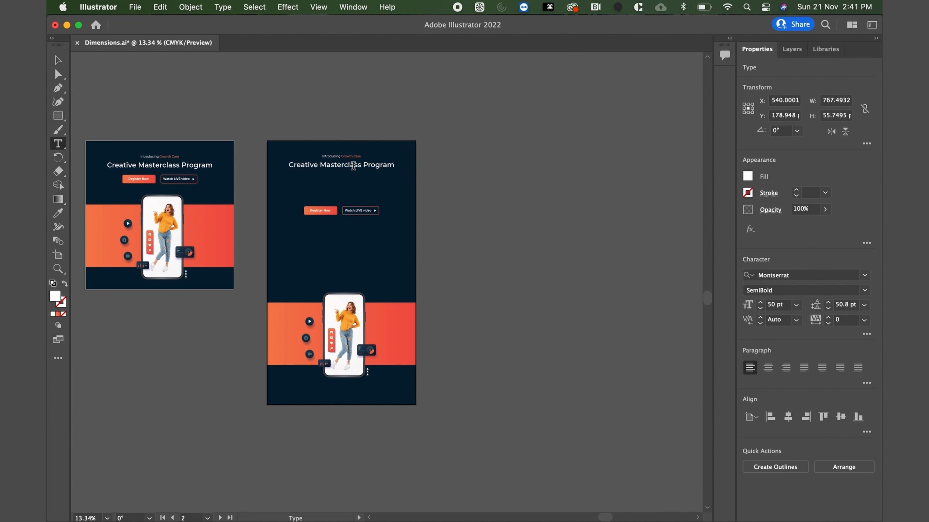
pyautogui.click(364, 166)
pyautogui.press('Return')
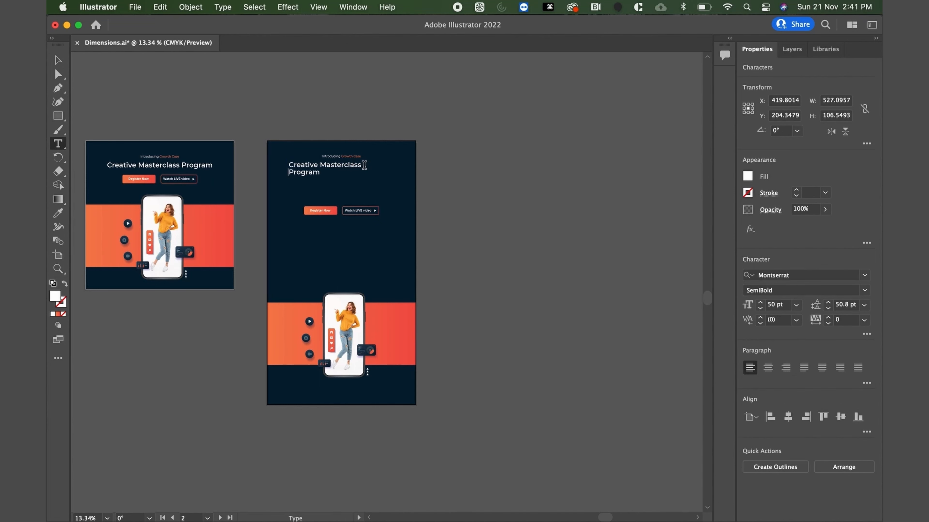
# Center-align the two-line headline's text and center it horizontally on the tall artboard.
pyautogui.click(60, 64)
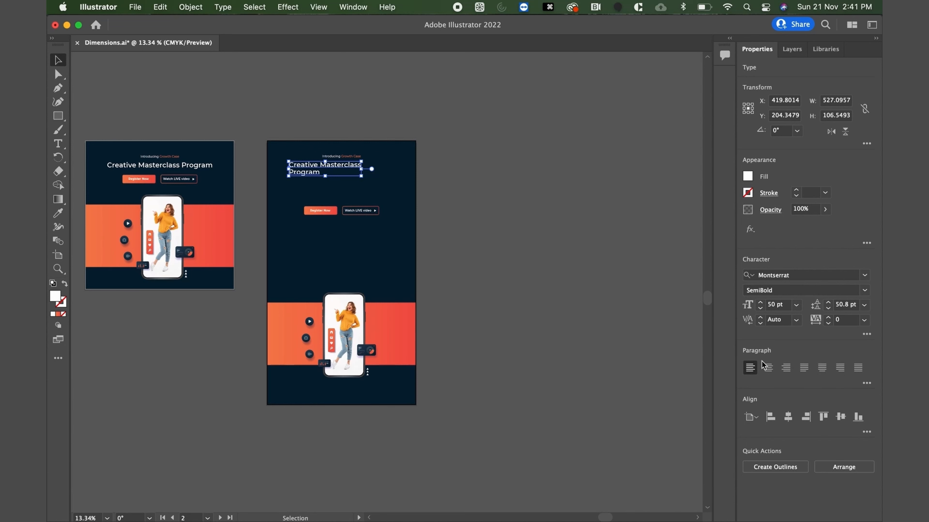
pyautogui.click(768, 371)
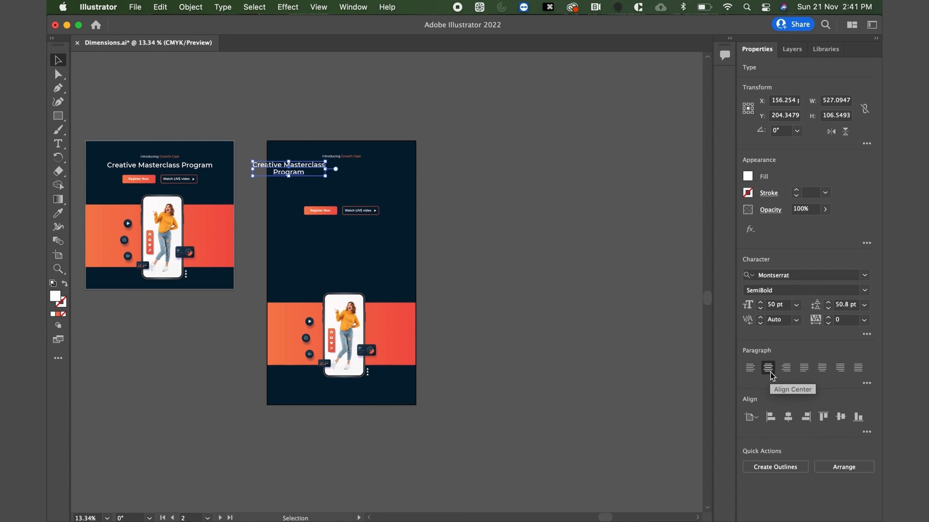
pyautogui.click(787, 418)
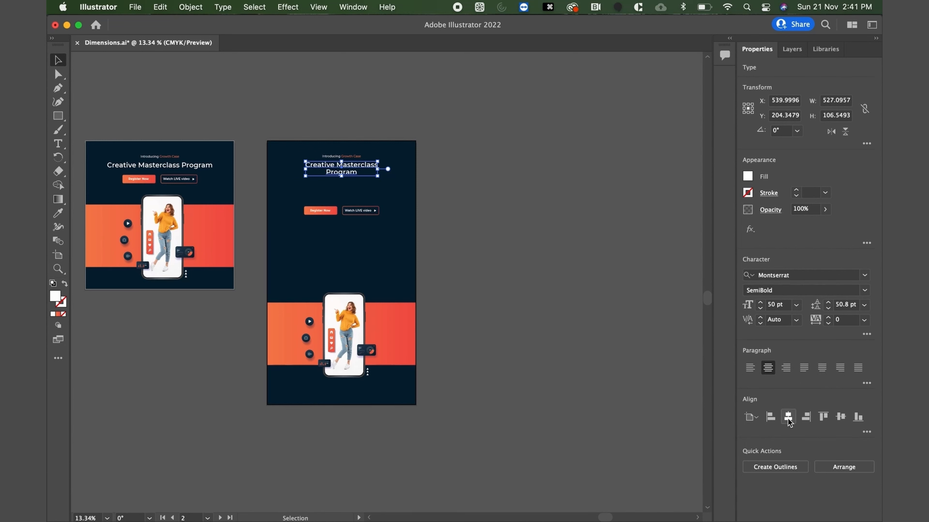
# Enlarge the tall artboard's headline to a font size of 78 pt.
pyautogui.click(776, 306)
pyautogui.hotkey('shift', 'Up')
pyautogui.hotkey('shift', 'Up')
pyautogui.hotkey('shift', 'Up')
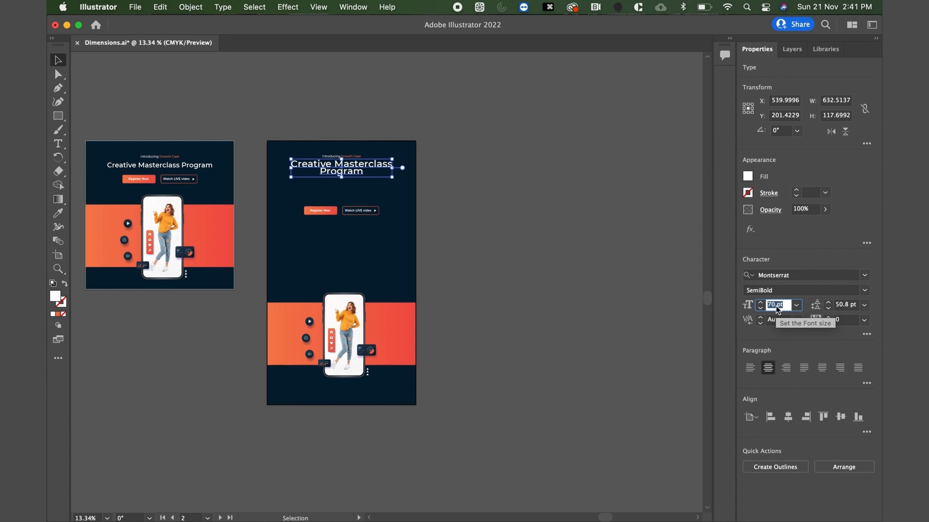
pyautogui.press('Down')
pyautogui.press('Down')
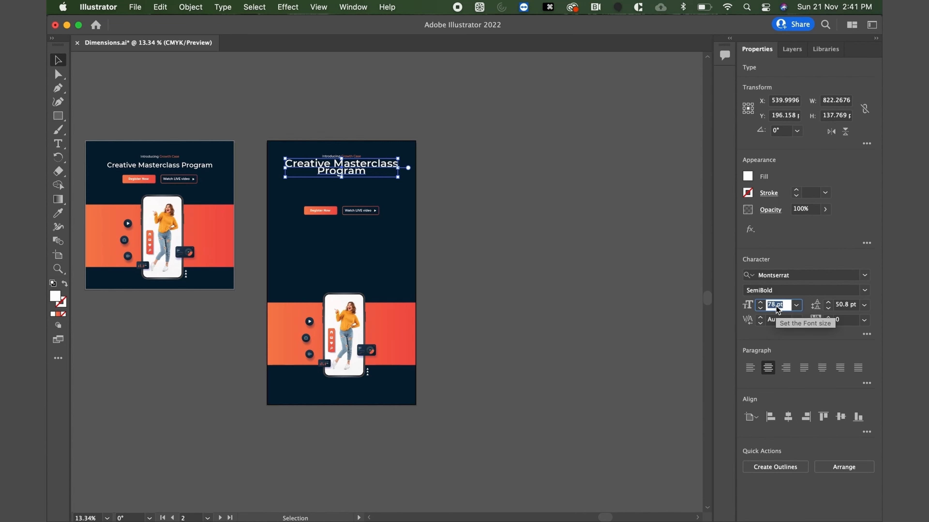
# Increase the headline's leading to 88.8 pt.
pyautogui.click(360, 171)
pyautogui.hotkey('alt', 'Down')
pyautogui.hotkey('alt', 'Down')
pyautogui.hotkey('alt', 'Down')
pyautogui.hotkey('alt', 'Down')
pyautogui.hotkey('alt', 'Down')
pyautogui.hotkey('alt', 'Down')
pyautogui.hotkey('alt', 'Down')
pyautogui.hotkey('alt', 'Down')
pyautogui.hotkey('alt', 'Down')
pyautogui.hotkey('alt', 'Down')
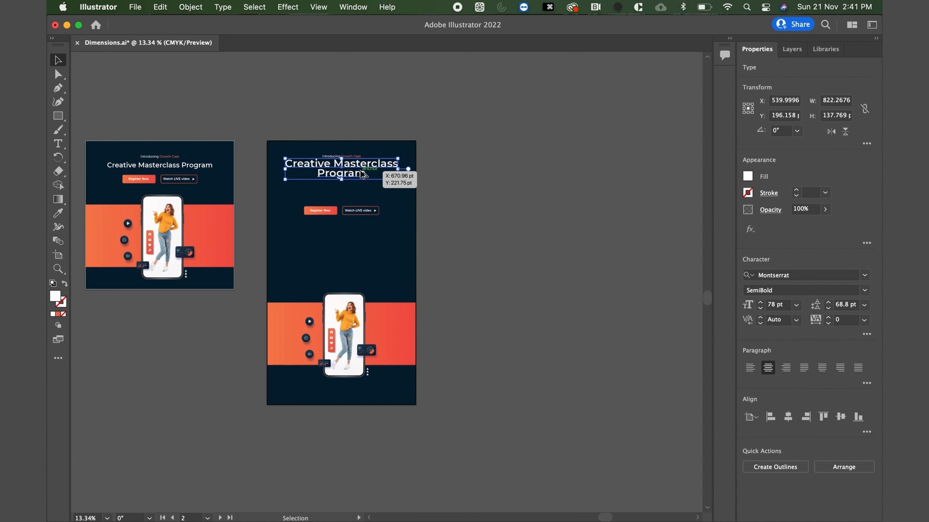
pyautogui.hotkey('alt', 'Down')
pyautogui.hotkey('alt', 'Down')
pyautogui.hotkey('alt', 'Down')
pyautogui.hotkey('alt', 'Down')
pyautogui.hotkey('alt', 'Down')
pyautogui.hotkey('alt', 'Down')
pyautogui.hotkey('alt', 'Down')
pyautogui.hotkey('alt', 'Down')
pyautogui.hotkey('alt', 'Down')
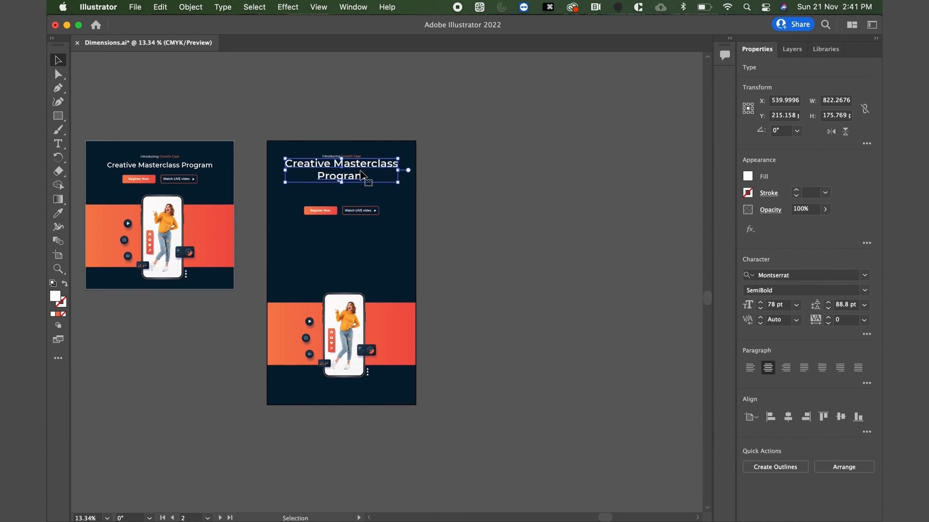
# Move the two-line headline down to about Y 335 pt, just above the buttons.
pyautogui.press('Down')
pyautogui.press('Down')
pyautogui.press('Down')
pyautogui.press('Down')
pyautogui.press('Down')
pyautogui.press('Down')
pyautogui.press('Down')
pyautogui.press('Down')
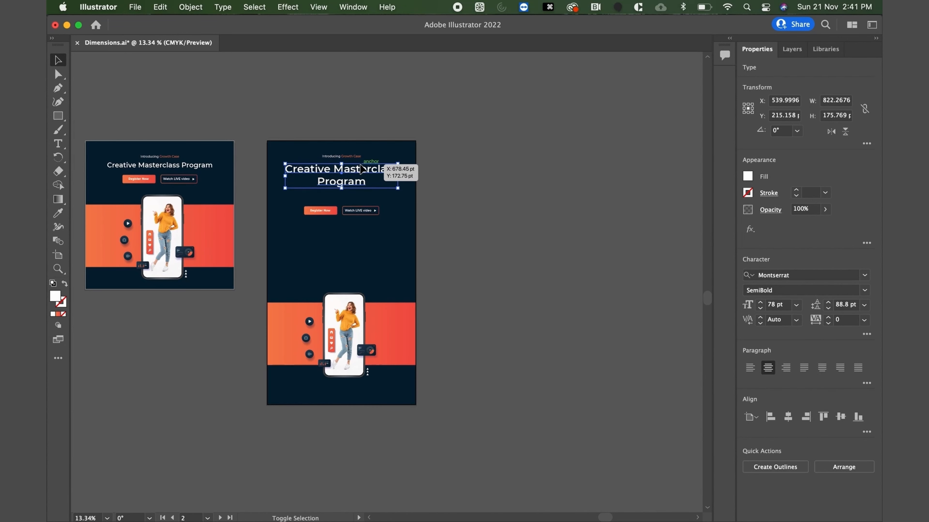
pyautogui.press('Down')
pyautogui.press('Down')
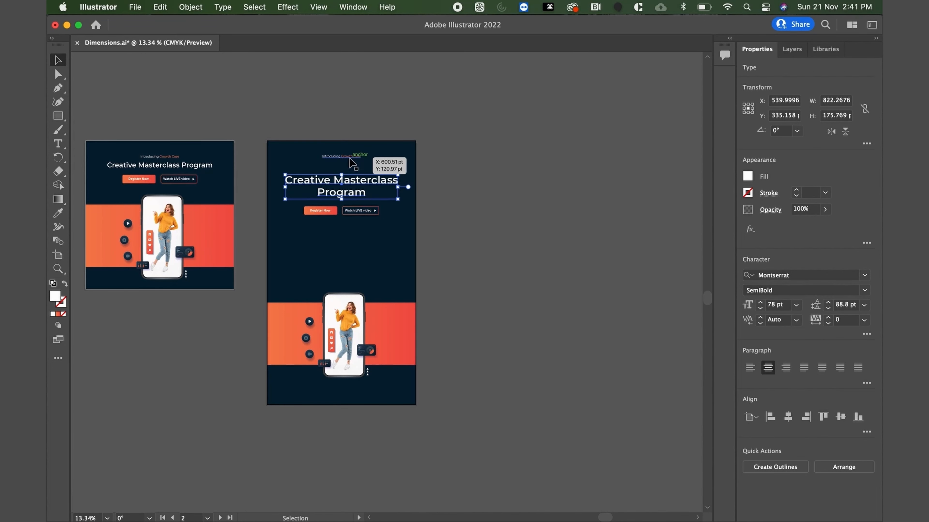
# Set the font size of the "Introducing Growth Case" line on the tall artboard to 40 pt.
pyautogui.click(341, 156)
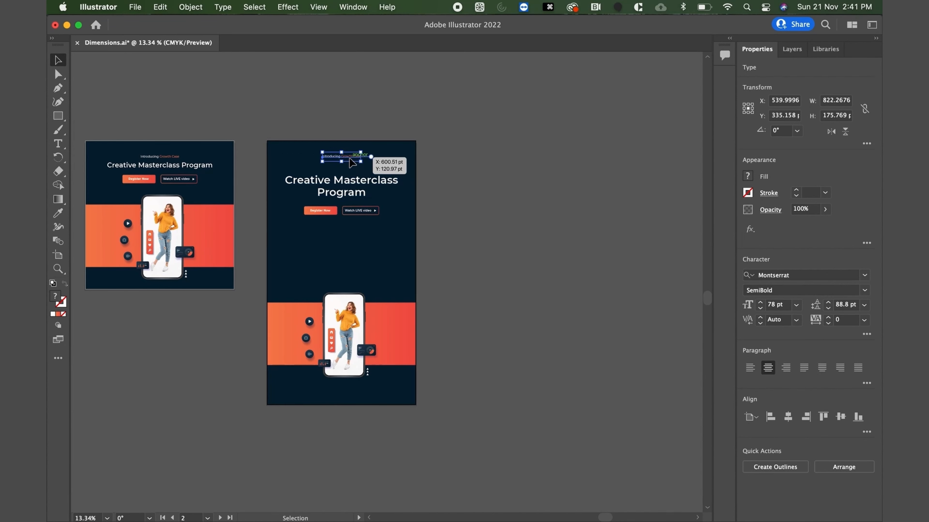
pyautogui.click(772, 306)
pyautogui.write('40')
pyautogui.press('Return')
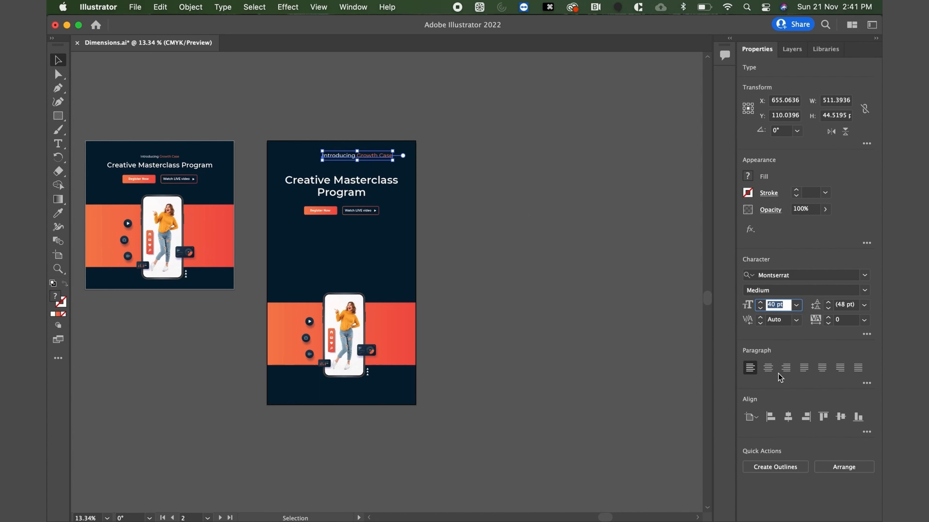
# Center the "Introducing Growth Case" line horizontally on the tall artboard and move it down to about Y 180 pt.
pyautogui.click(788, 418)
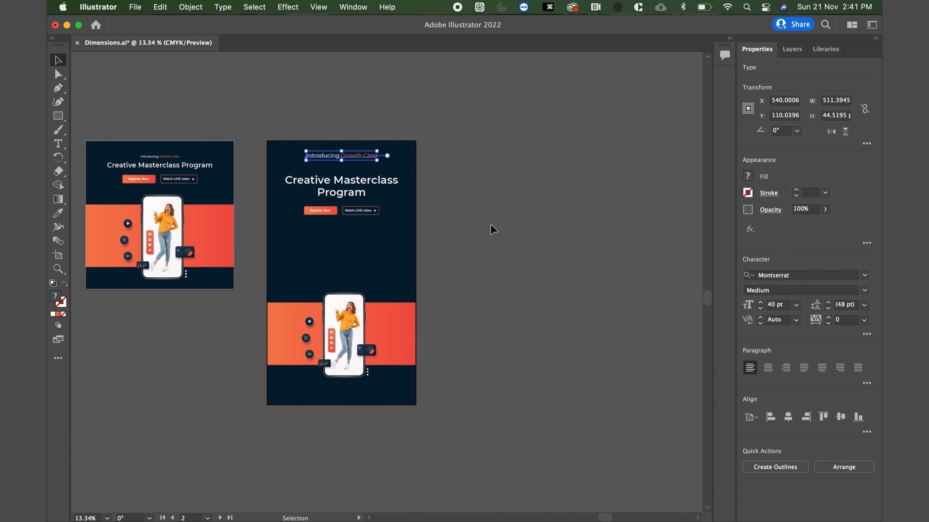
pyautogui.press('Down')
pyautogui.press('Down')
pyautogui.press('Down')
pyautogui.press('Down')
pyautogui.press('Down')
pyautogui.press('Down')
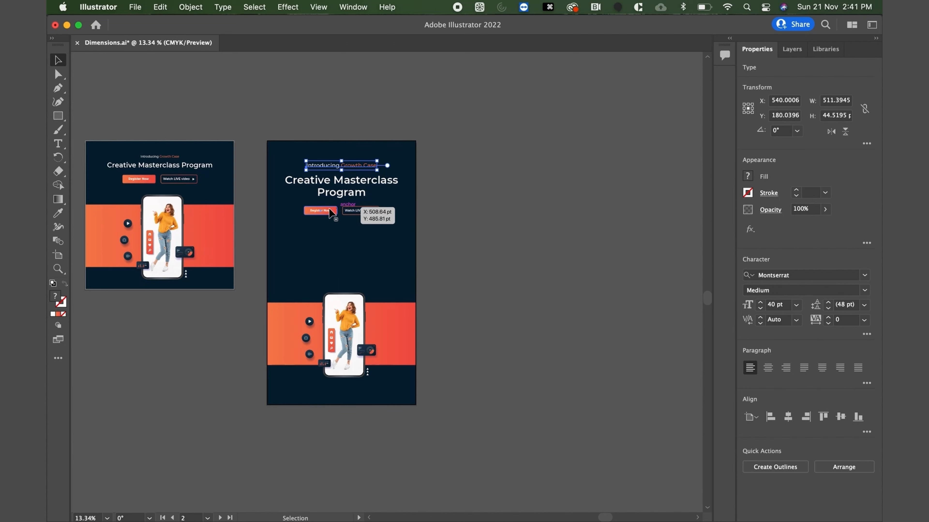
# Move the tall artboard's button group down to about Y 588 pt, leaving more space below the headline.
pyautogui.click(360, 211)
pyautogui.press('Down')
pyautogui.press('Down')
pyautogui.press('Down')
pyautogui.press('Down')
pyautogui.press('Down')
pyautogui.press('Down')
pyautogui.press('Down')
pyautogui.press('Down')
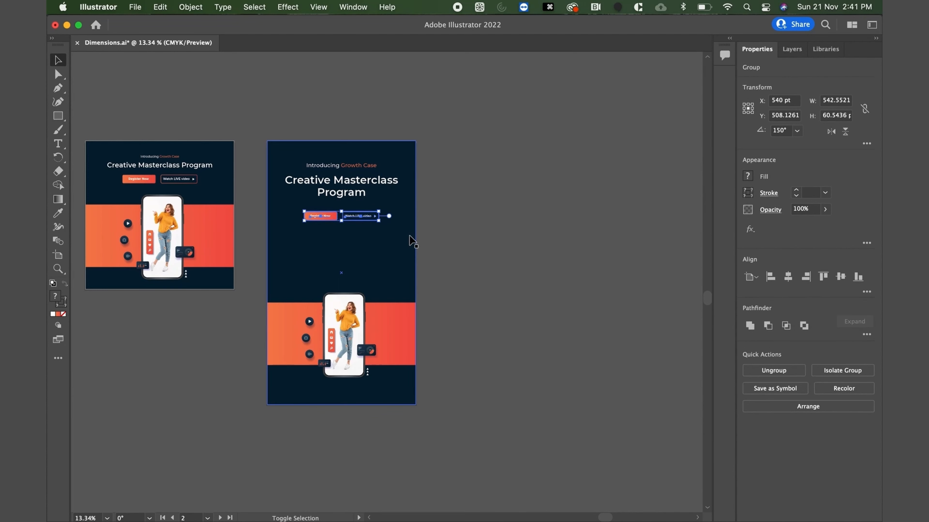
# Move the headline and introducing line down together to about Y 360 pt, and the button group to about Y 618 pt.
pyautogui.click(350, 198)
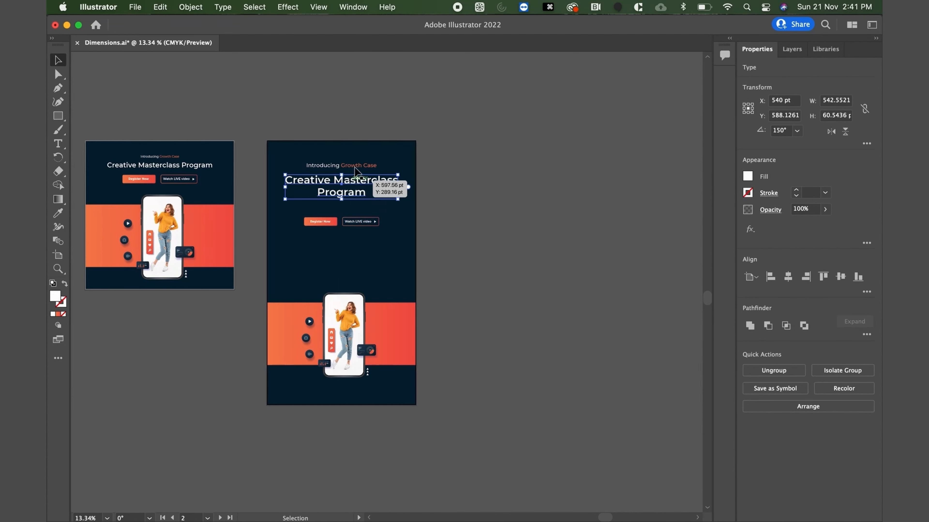
pyautogui.keyDown('shift'); pyautogui.click(356, 168); pyautogui.keyUp('shift')
pyautogui.press('Down')
pyautogui.press('Down')
pyautogui.press('Down')
pyautogui.press('Down')
pyautogui.press('Down')
pyautogui.press('Down')
pyautogui.press('Down')
pyautogui.press('Down')
pyautogui.press('Down')
pyautogui.press('Down')
pyautogui.press('Down')
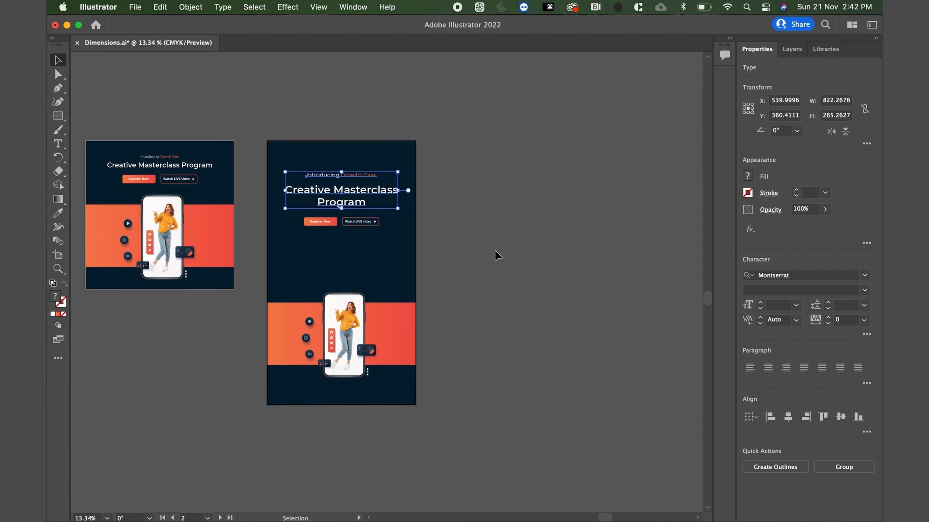
pyautogui.click(494, 251)
pyautogui.moveTo(327, 221); pyautogui.dragTo(332, 225)
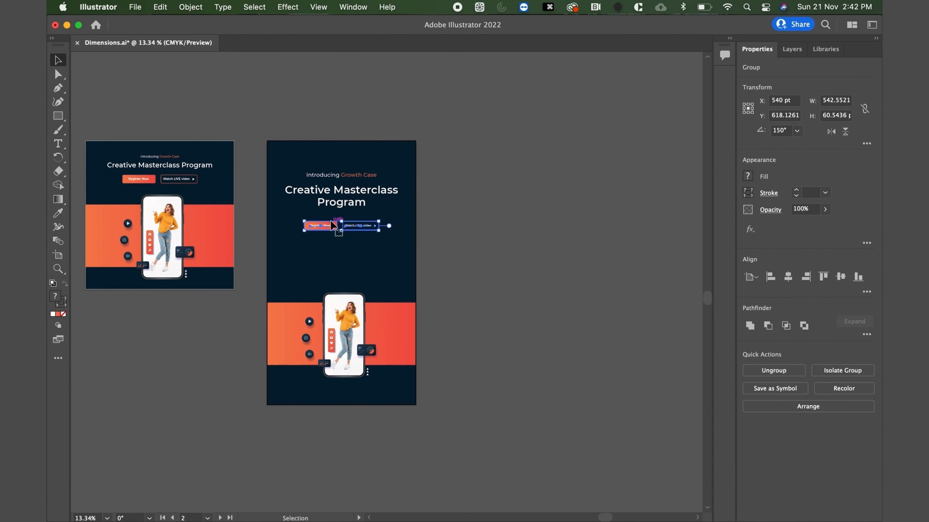
# Stretch the tall artboard's orange gradient band upward and downward to a height of about 822 pt.
pyautogui.click(380, 329)
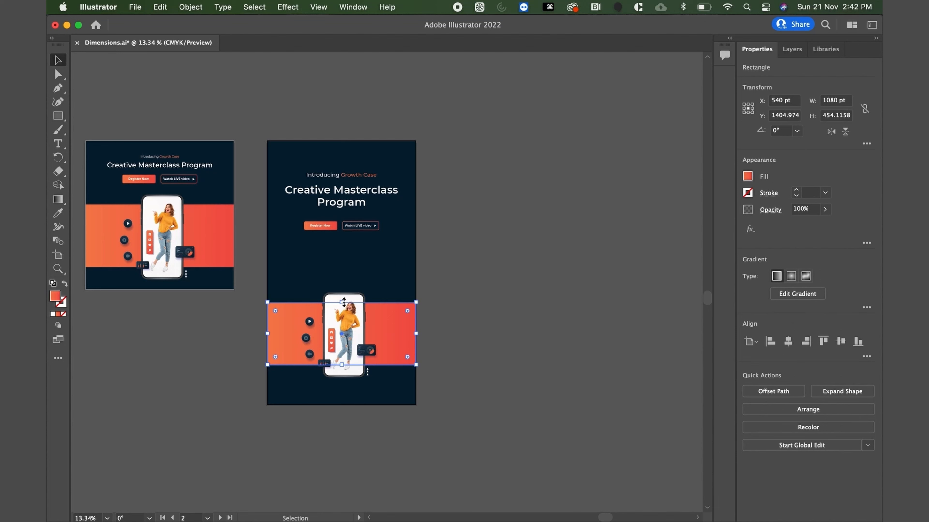
pyautogui.moveTo(344, 302); pyautogui.dragTo(346, 264)
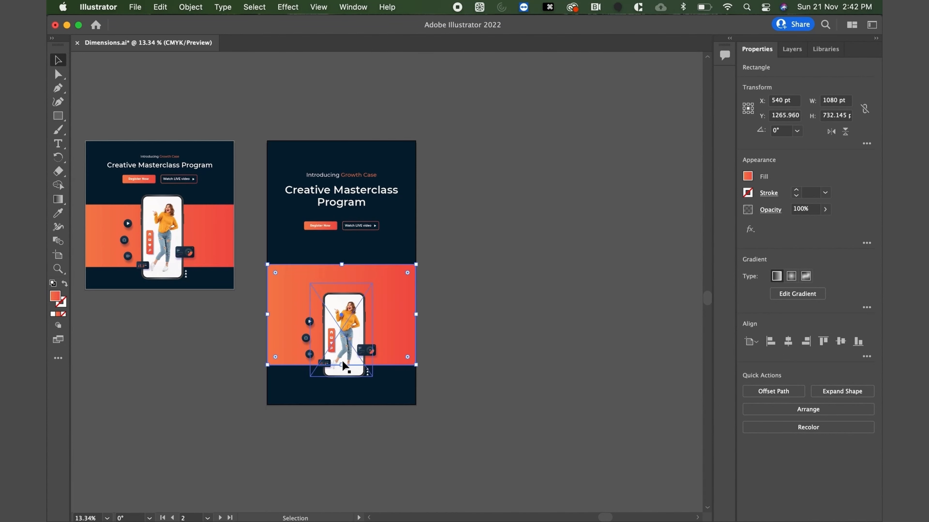
pyautogui.moveTo(343, 365); pyautogui.dragTo(342, 378)
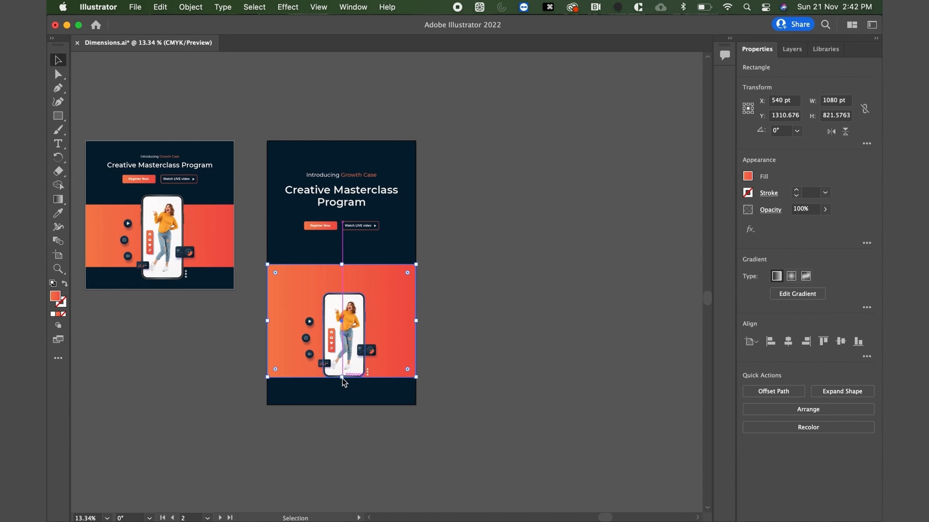
# Enlarge the phone mockup group to about 808 × 894 pt and place it over the orange band at about Y 1336 pt.
pyautogui.click(343, 338)
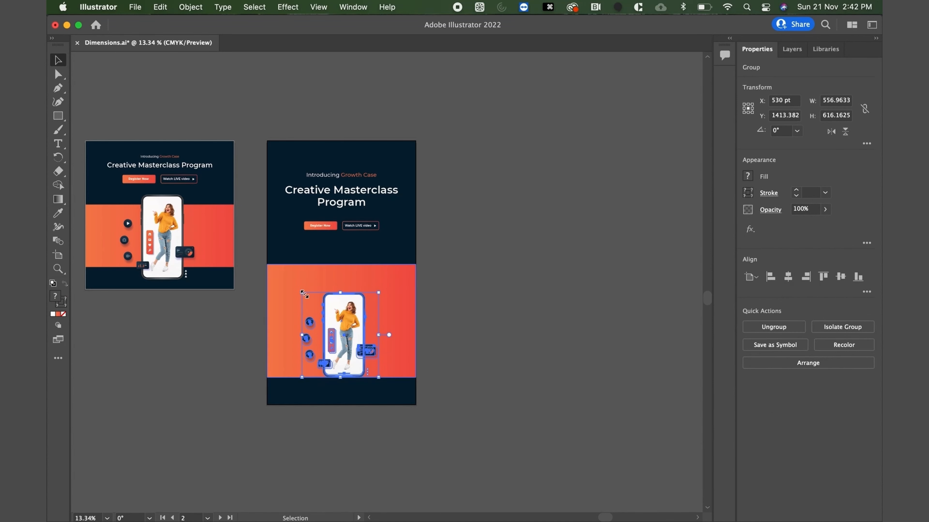
pyautogui.moveTo(304, 294); pyautogui.dragTo(268, 239)
pyautogui.moveTo(335, 283); pyautogui.dragTo(350, 290)
pyautogui.scroll(5, 357, 343)
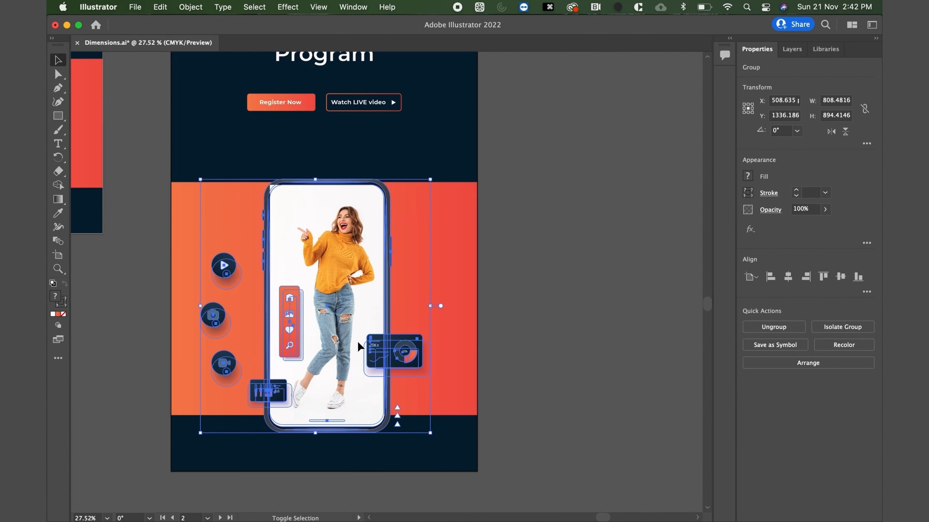
# Nudge the enlarged phone mockup group up to about Y 1266 pt so its top extends above the orange band.
pyautogui.hotkey('shift', 'Up')
pyautogui.hotkey('shift', 'Up')
pyautogui.hotkey('shift', 'Up')
pyautogui.hotkey('shift', 'Up')
pyautogui.hotkey('shift', 'Up')
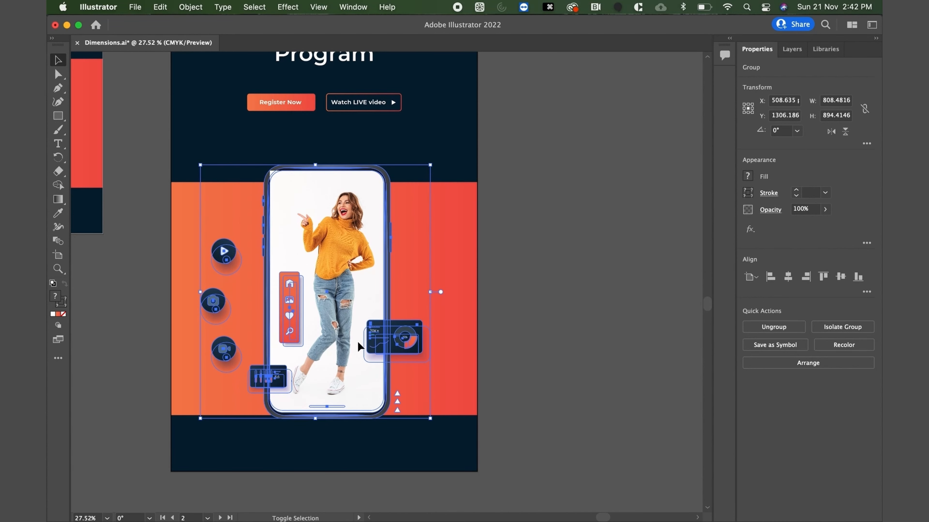
pyautogui.hotkey('shift', 'Up')
pyautogui.hotkey('shift', 'Up')
pyautogui.hotkey('shift', 'Up')
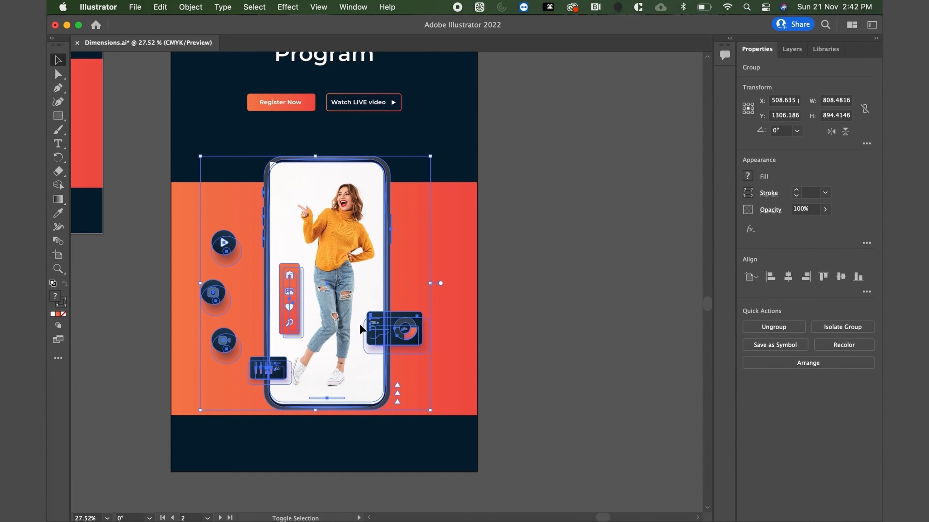
pyautogui.hotkey('shift', 'Up')
pyautogui.hotkey('shift', 'Up')
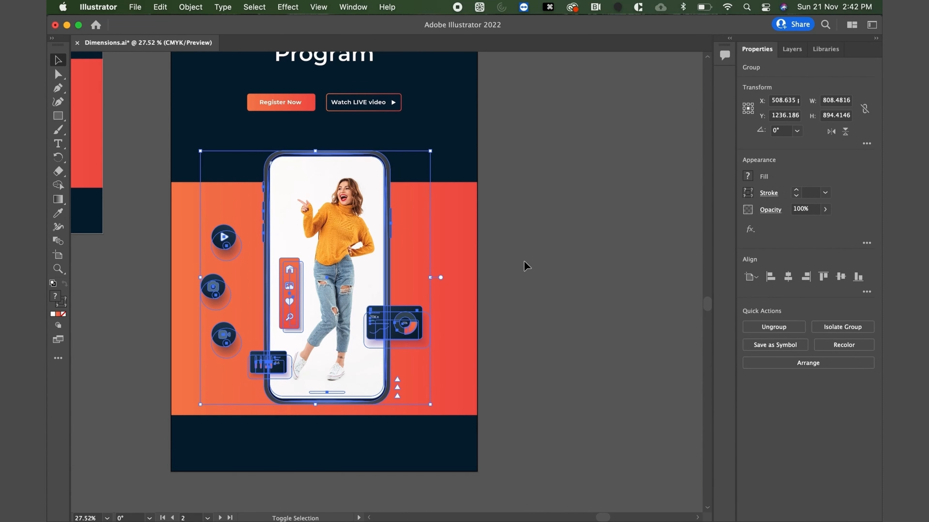
pyautogui.hotkey('shift', 'Down')
pyautogui.hotkey('shift', 'Down')
pyautogui.hotkey('shift', 'Down')
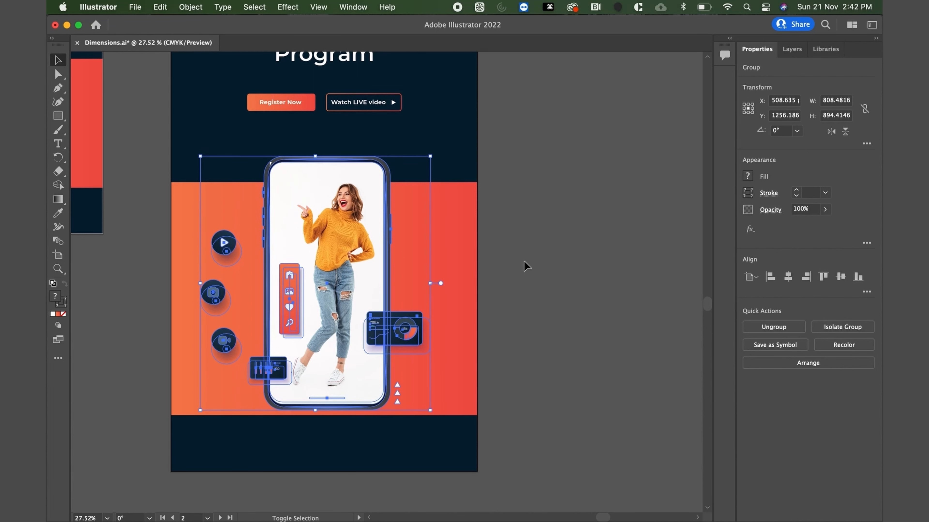
pyautogui.click(556, 288)
# Shorten the orange gradient band to about 761 pt high and shift it up to about Y 1260 pt behind the phone.
pyautogui.click(445, 239)
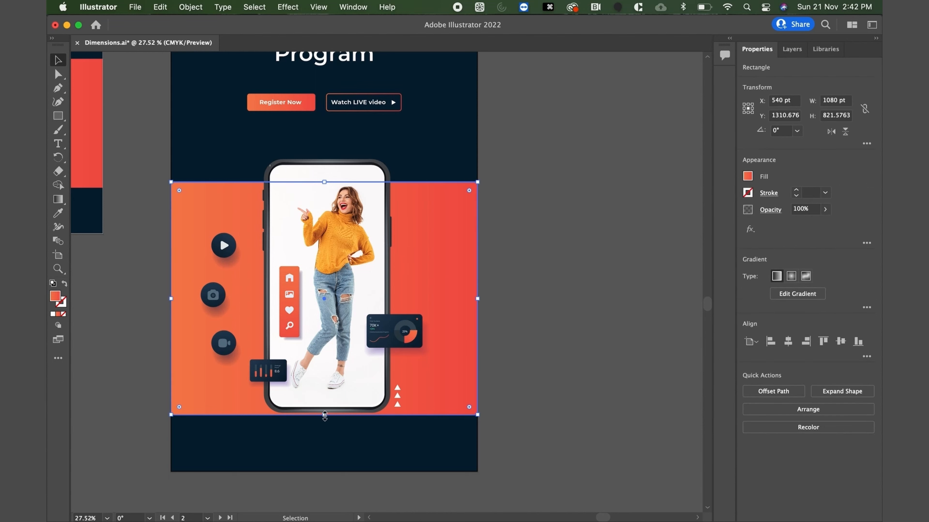
pyautogui.moveTo(324, 412); pyautogui.dragTo(327, 400)
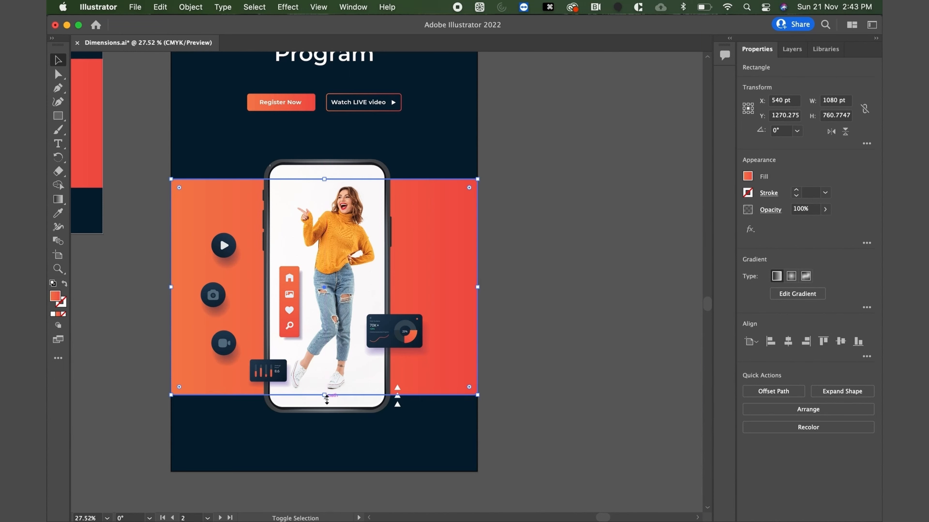
pyautogui.hotkey('shift', 'Up')
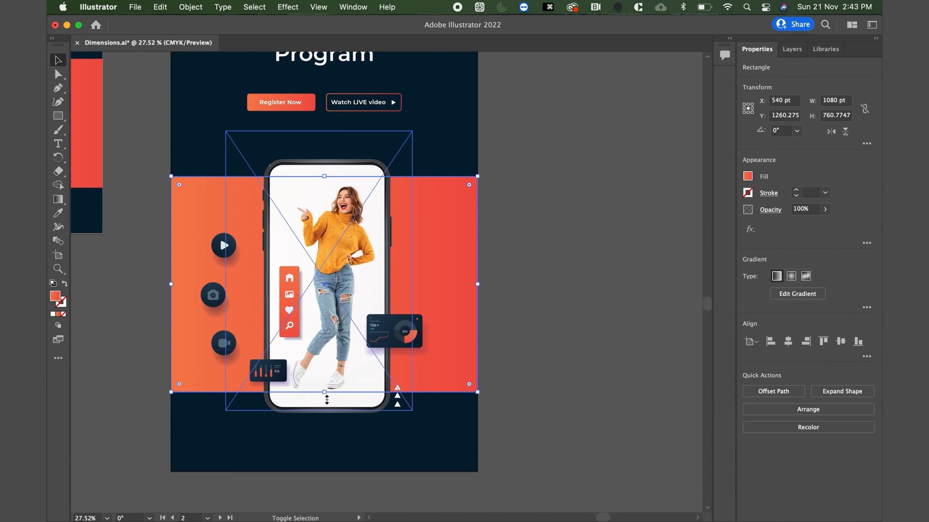
pyautogui.click(538, 380)
# Review the finished tall layout alongside the landscape and square artboards, comparing text, buttons, phone and band placement.
pyautogui.scroll(-1, 540, 385)
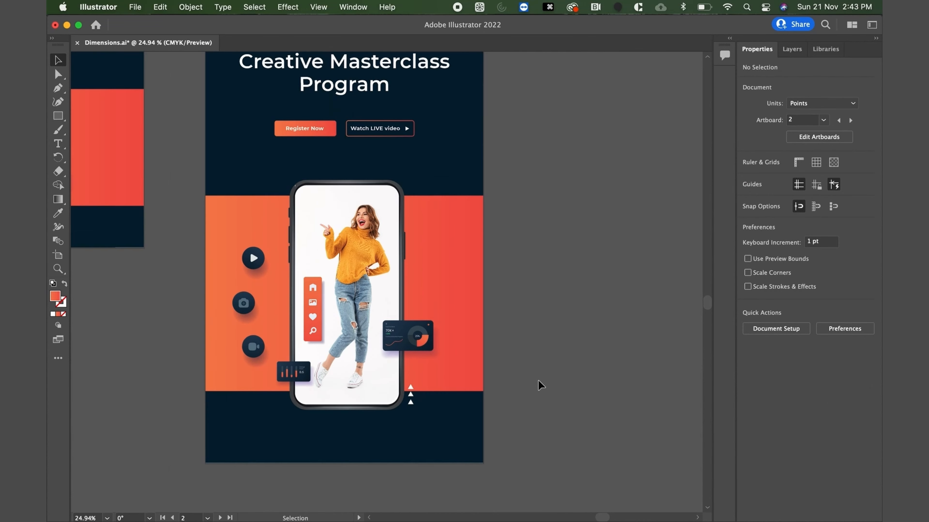
pyautogui.scroll(-2, 540, 384)
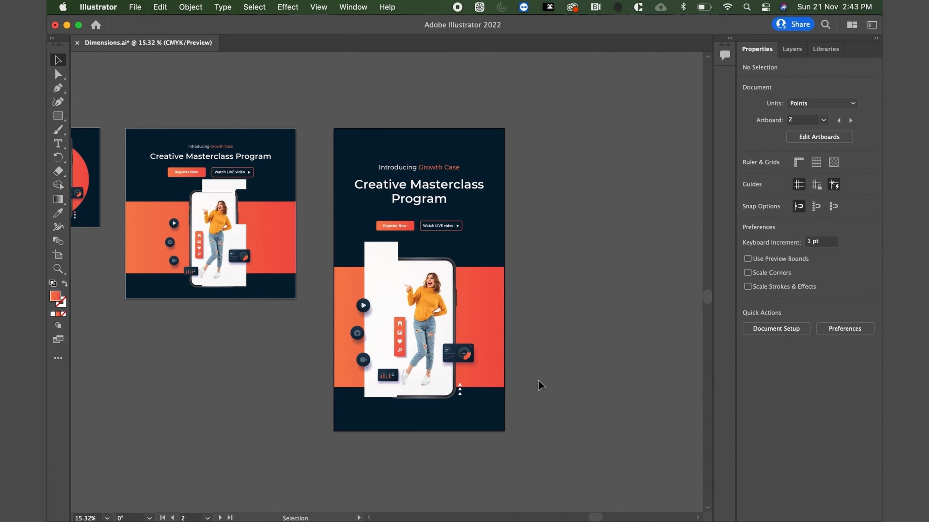
pyautogui.scroll(2, 540, 385)
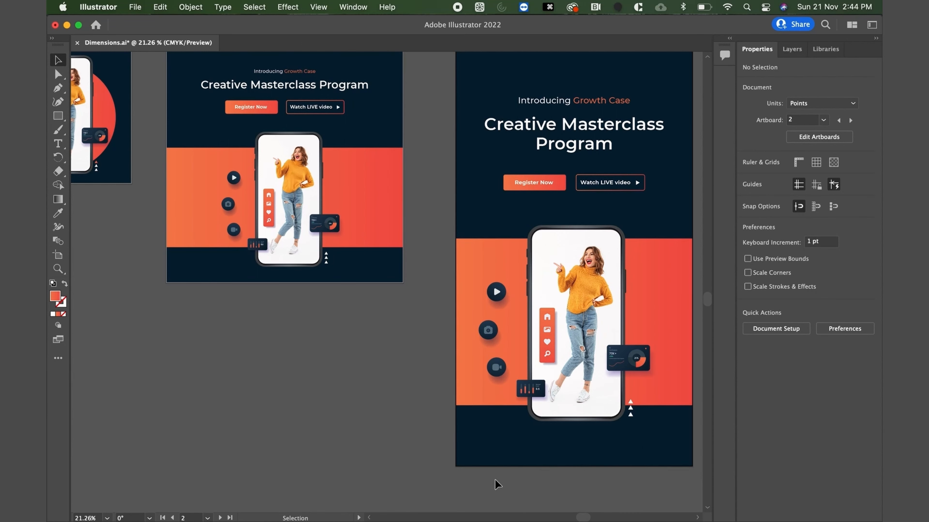
pyautogui.scroll(-2, 495, 479)
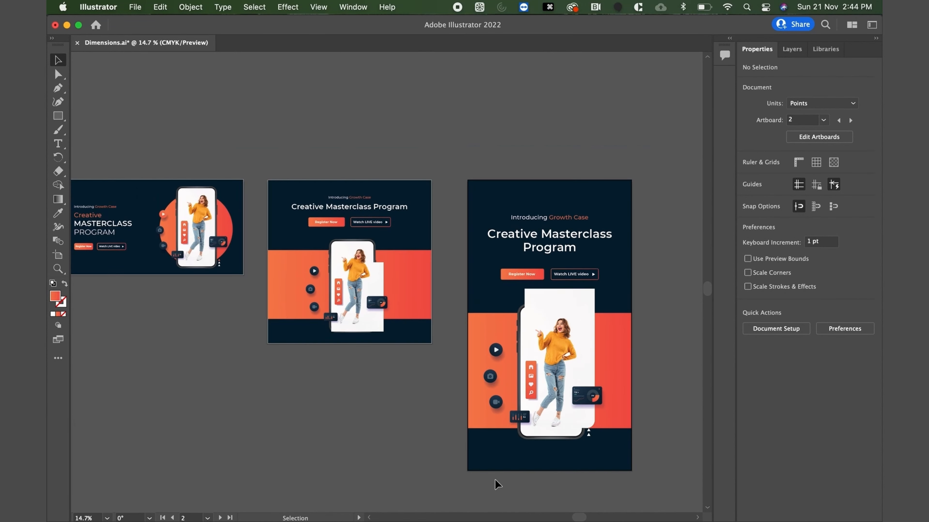
pyautogui.scroll(-1, 494, 479)
pyautogui.scroll(-2, 495, 480)
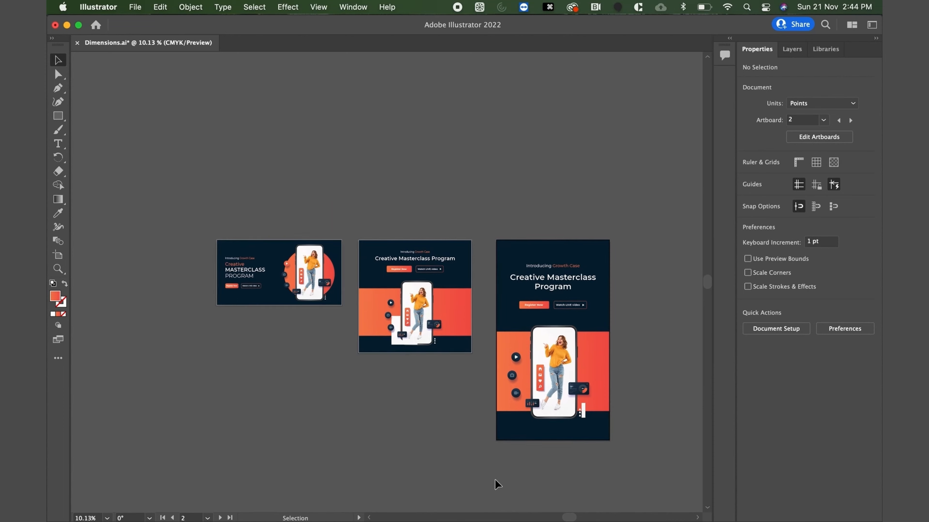
pyautogui.scroll(-2, 494, 480)
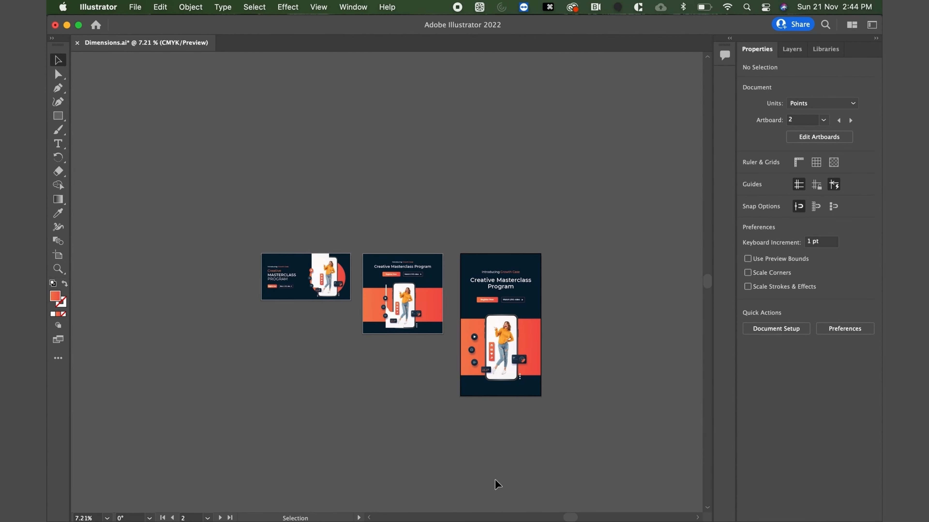
pyautogui.scroll(2, 494, 479)
pyautogui.scroll(2, 356, 341)
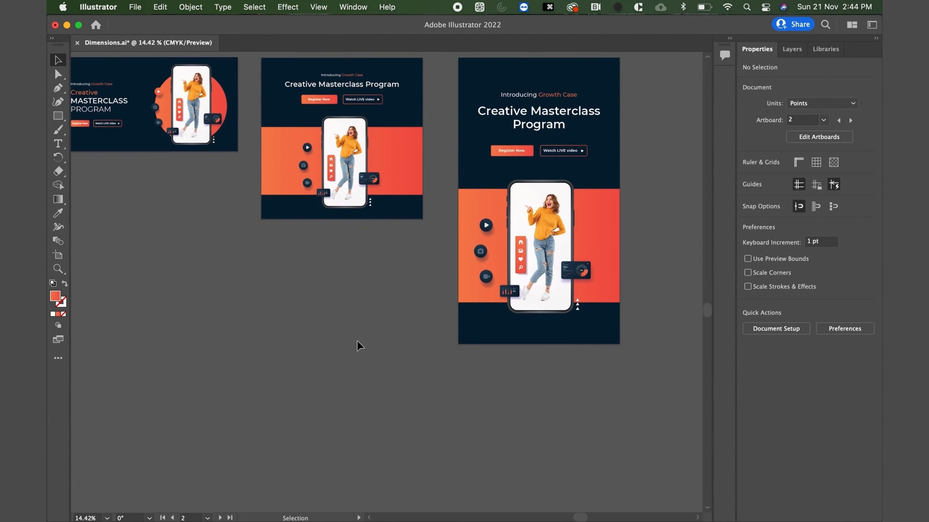